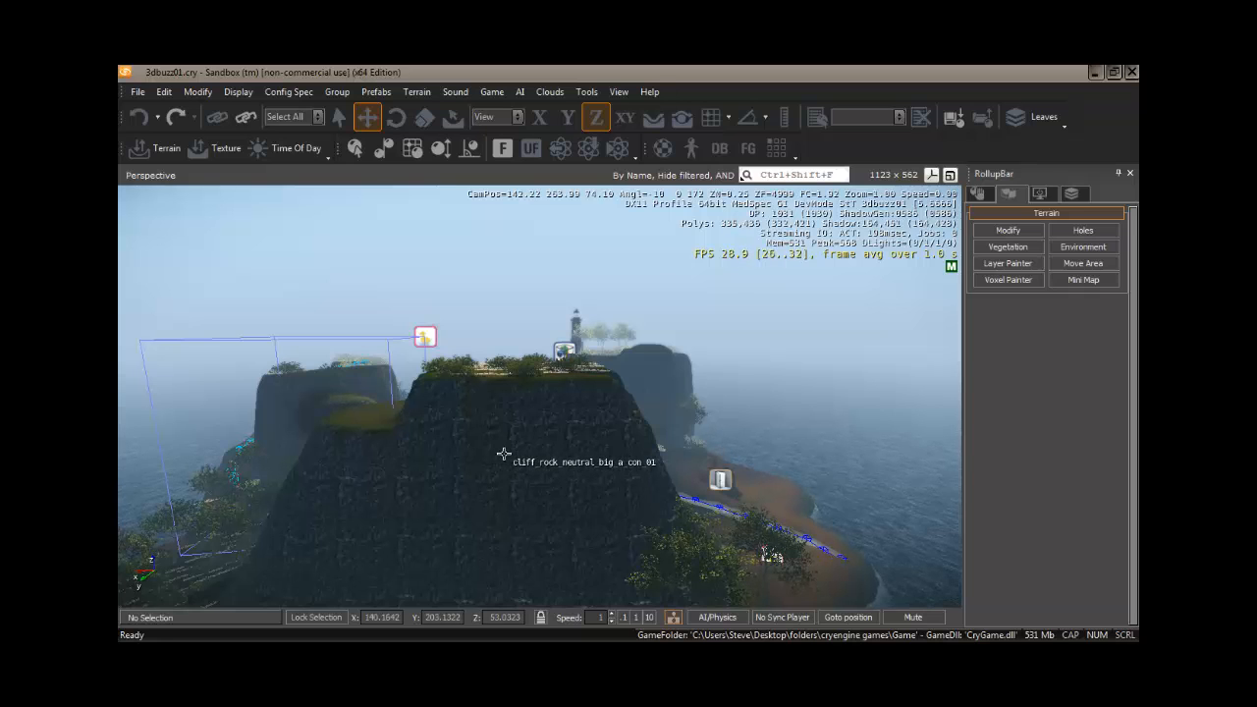
# - Find the e_TerrainBBoxes console variable by searching for e_terrain, set it to 1, and close the console
pyautogui.press('`')
pyautogui.click(906, 598)
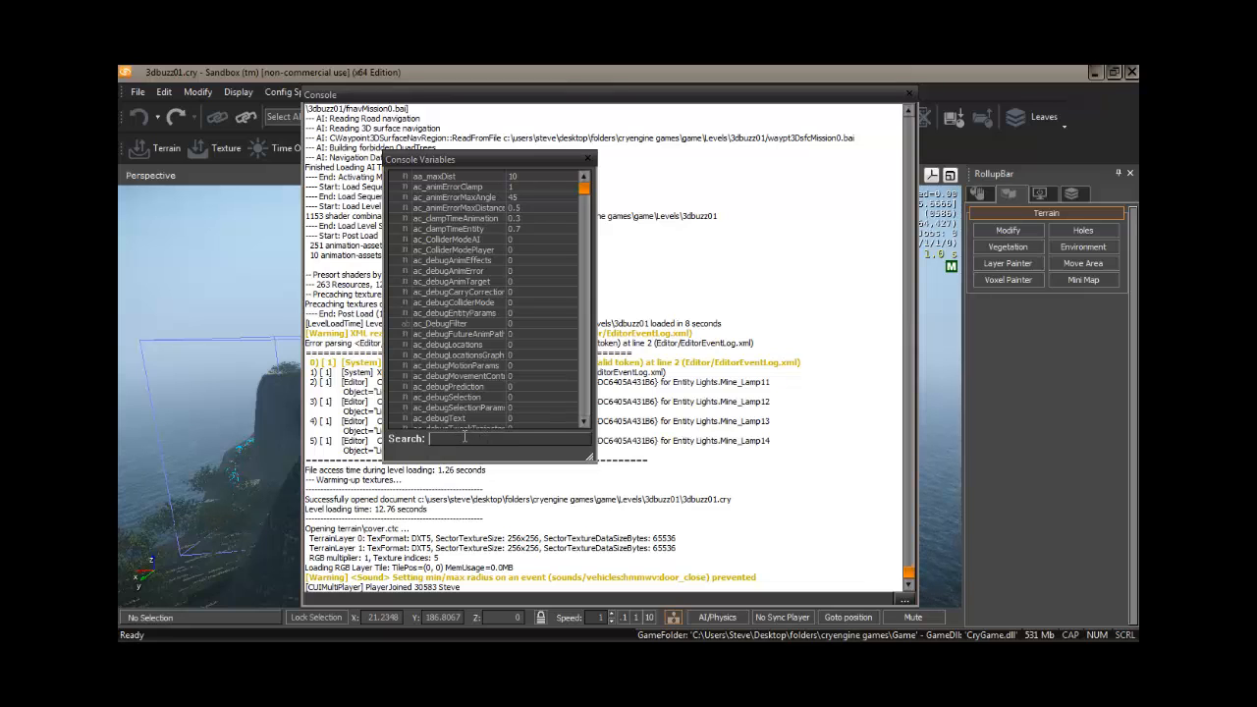
pyautogui.write('e')
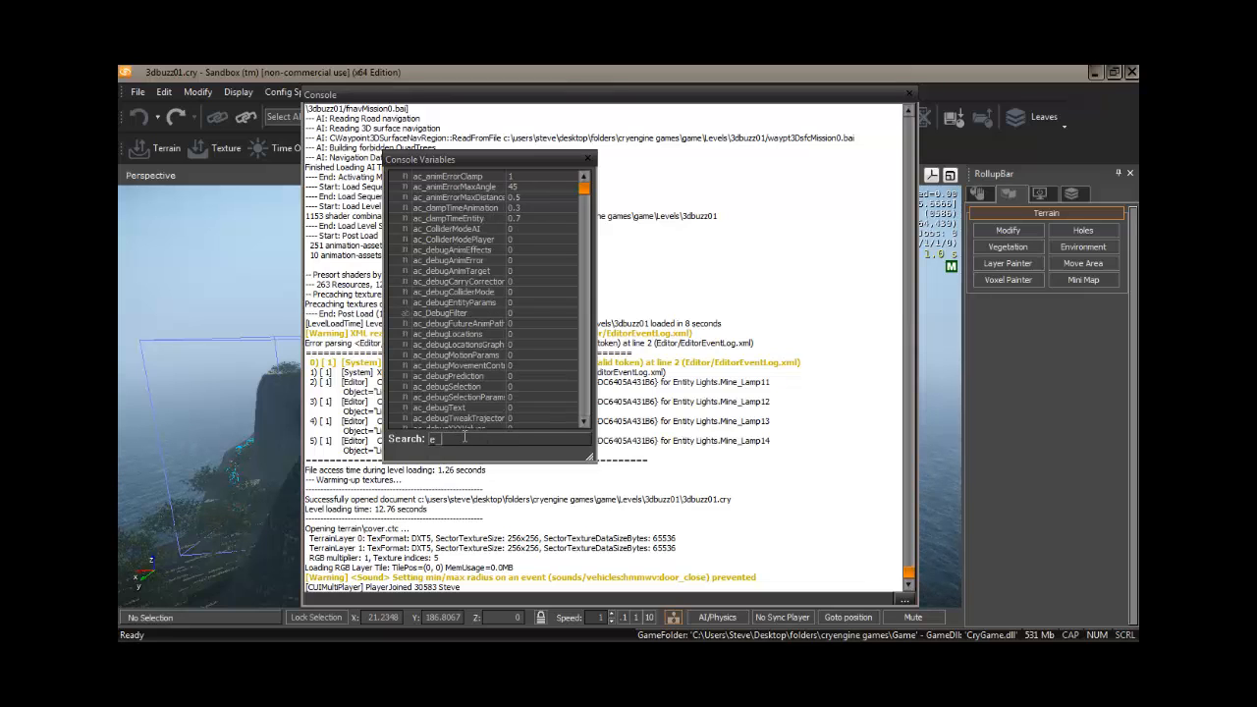
pyautogui.write('_terrain')
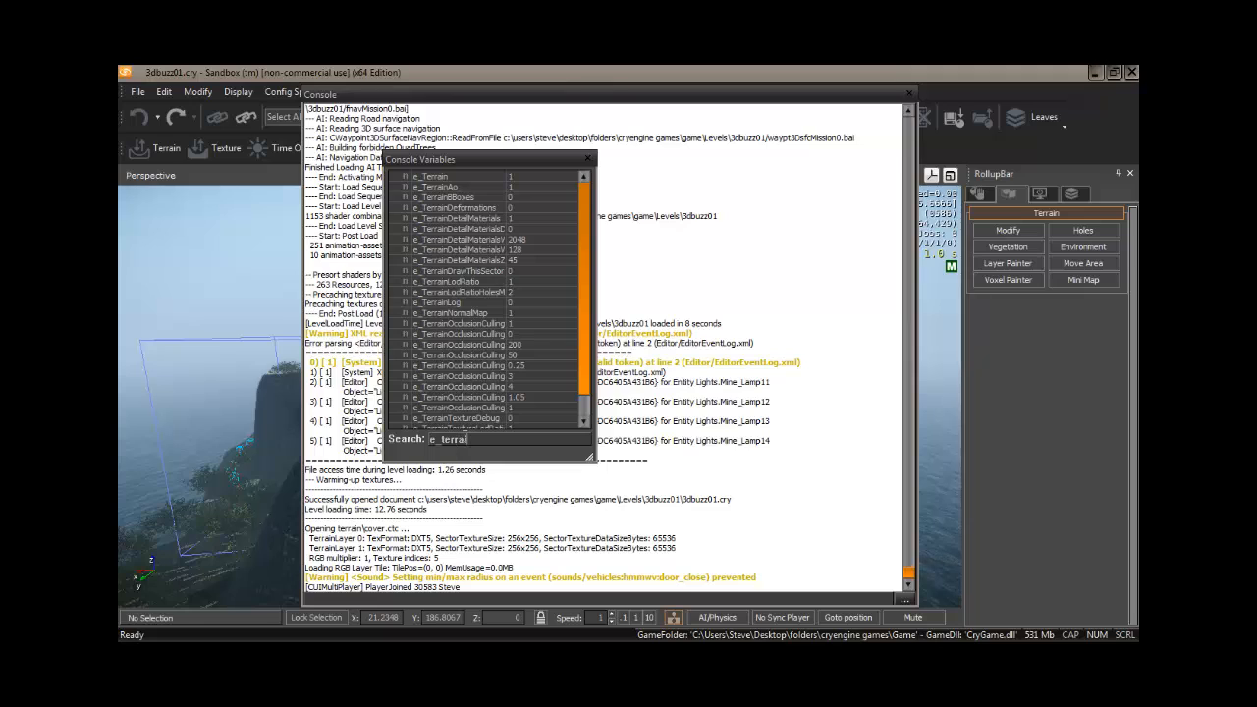
pyautogui.click(520, 197)
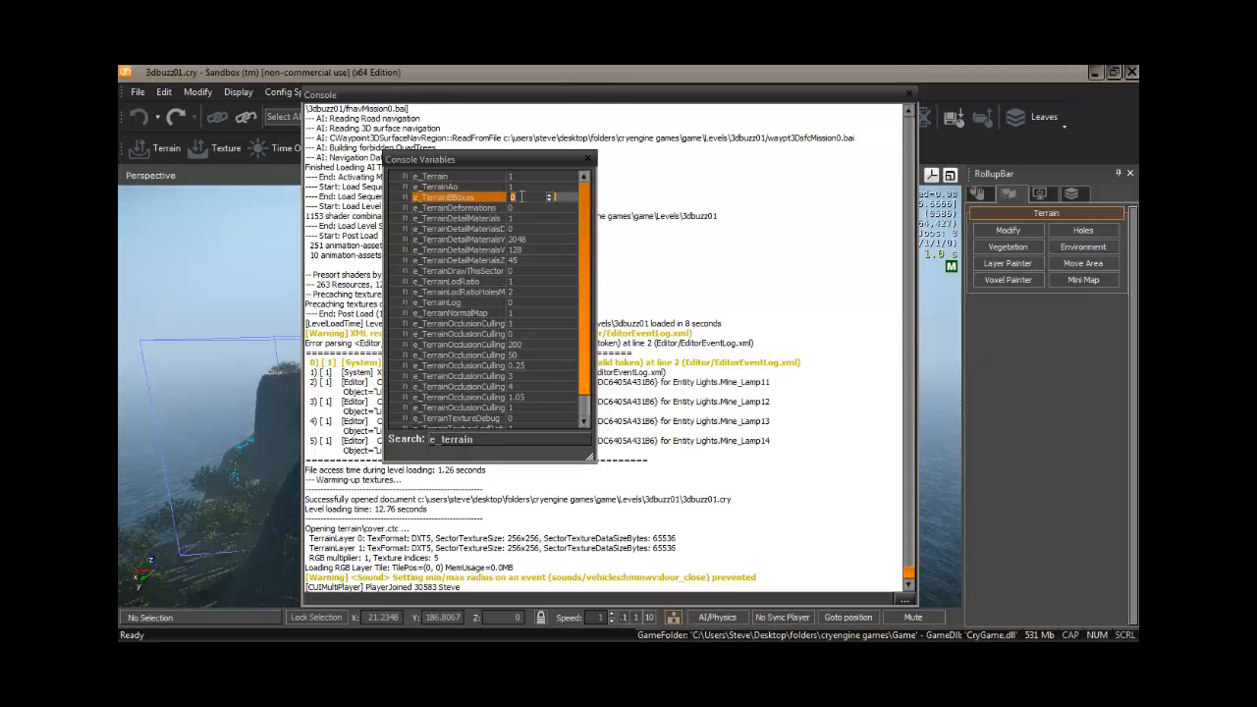
pyautogui.press('Return')
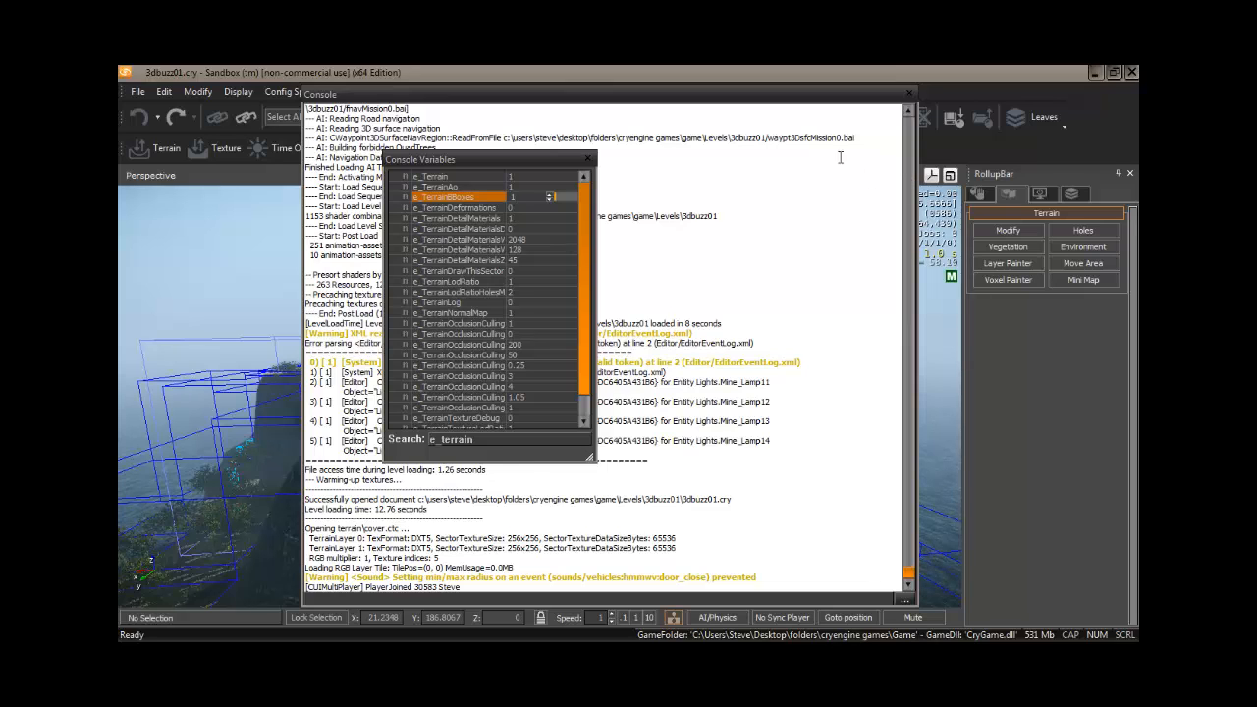
pyautogui.press('Escape')
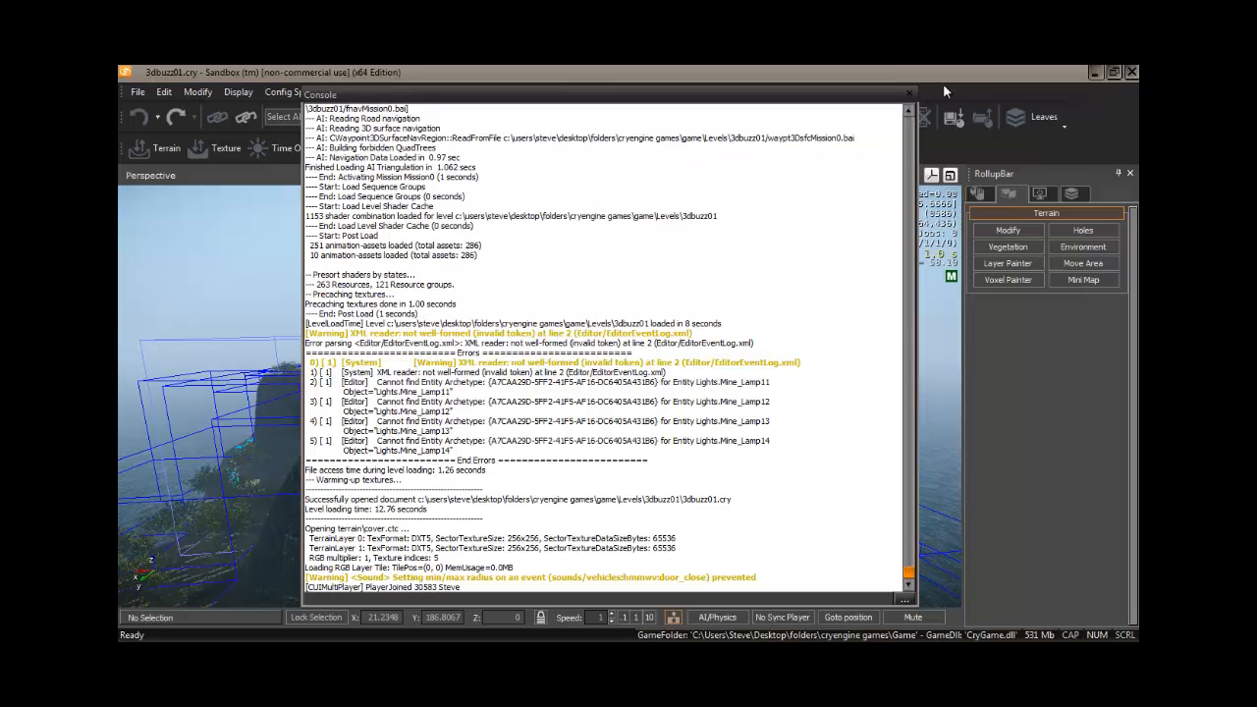
pyautogui.click(909, 93)
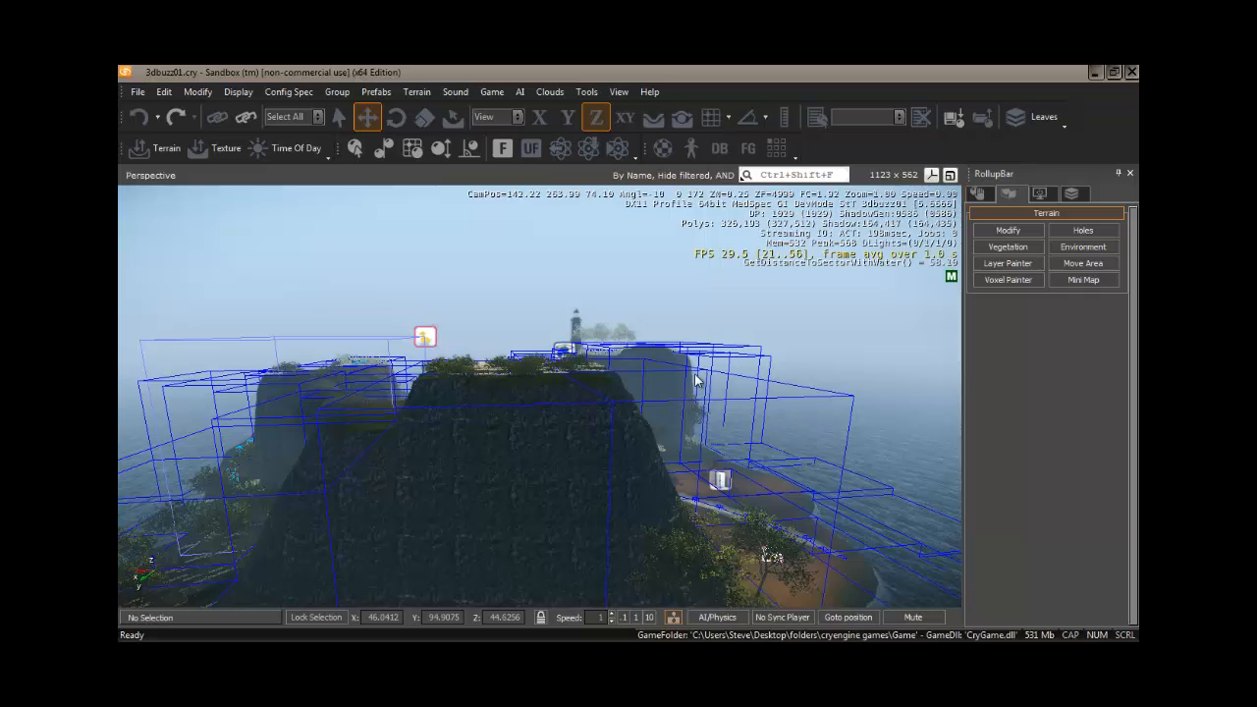
# - Place a new VoxelObject on the cliff with grid snapping enabled, positioned at X 128, Y 192, Z 64
pyautogui.click(979, 194)
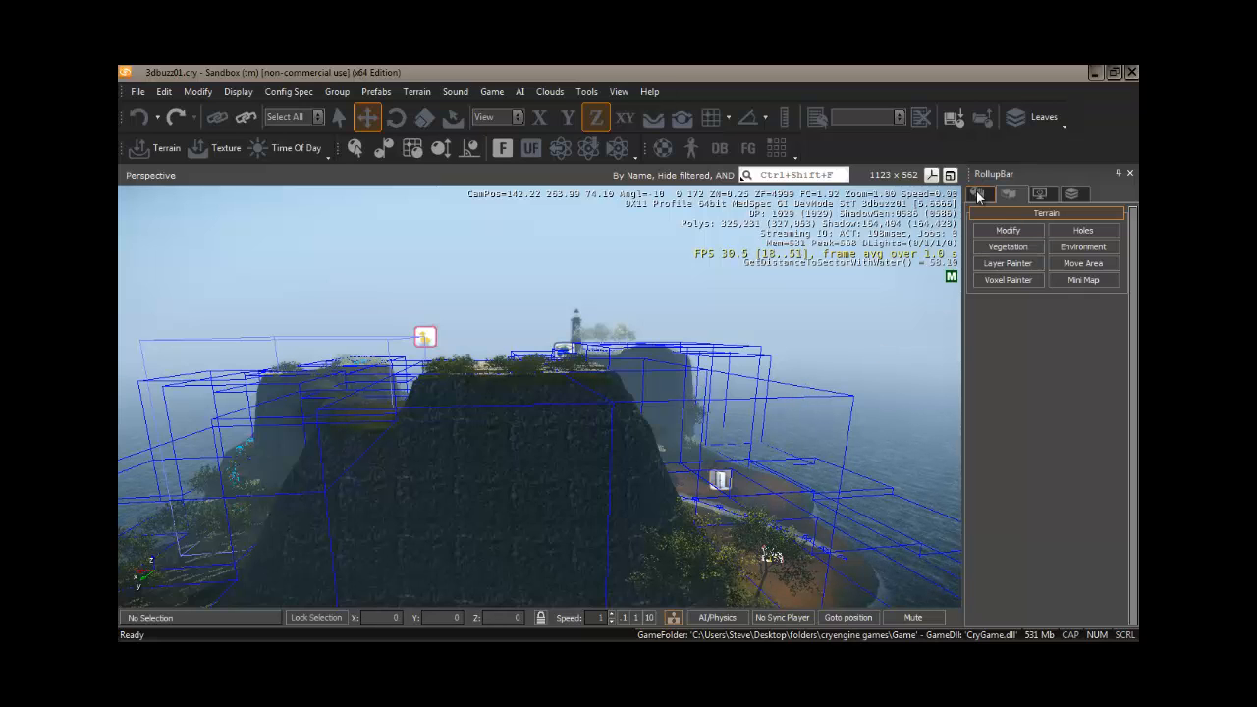
pyautogui.click(1007, 280)
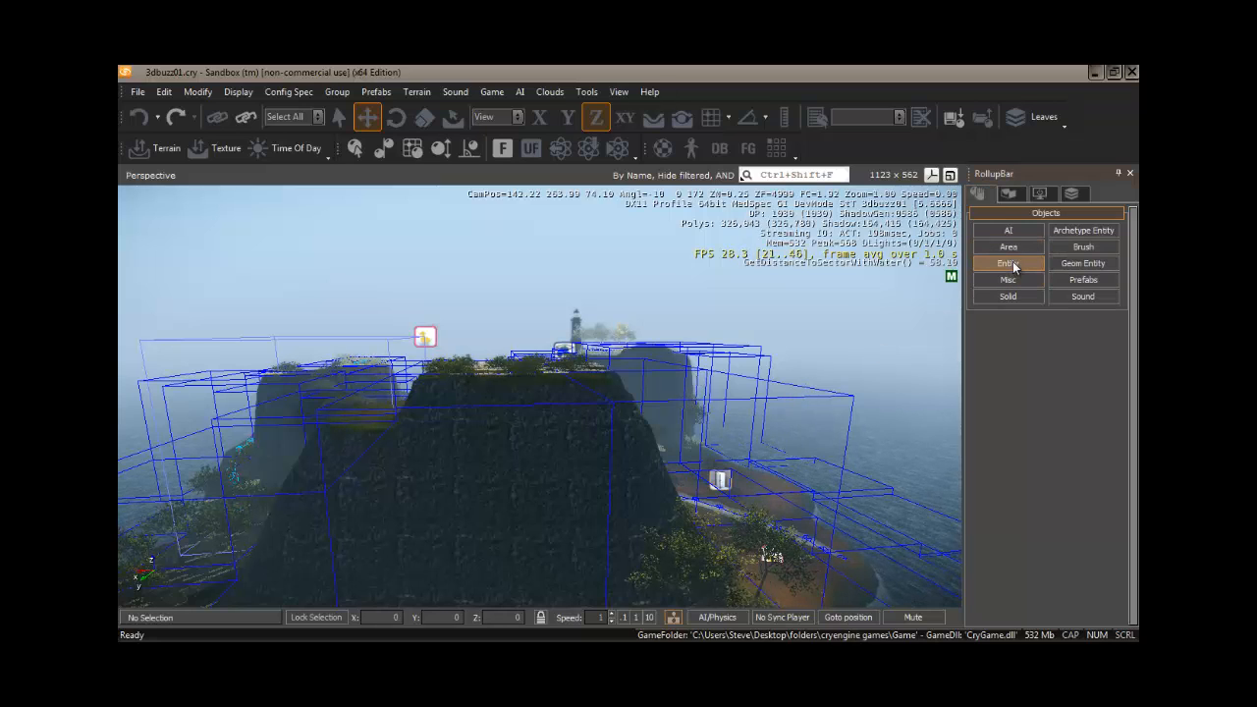
pyautogui.click(1008, 280)
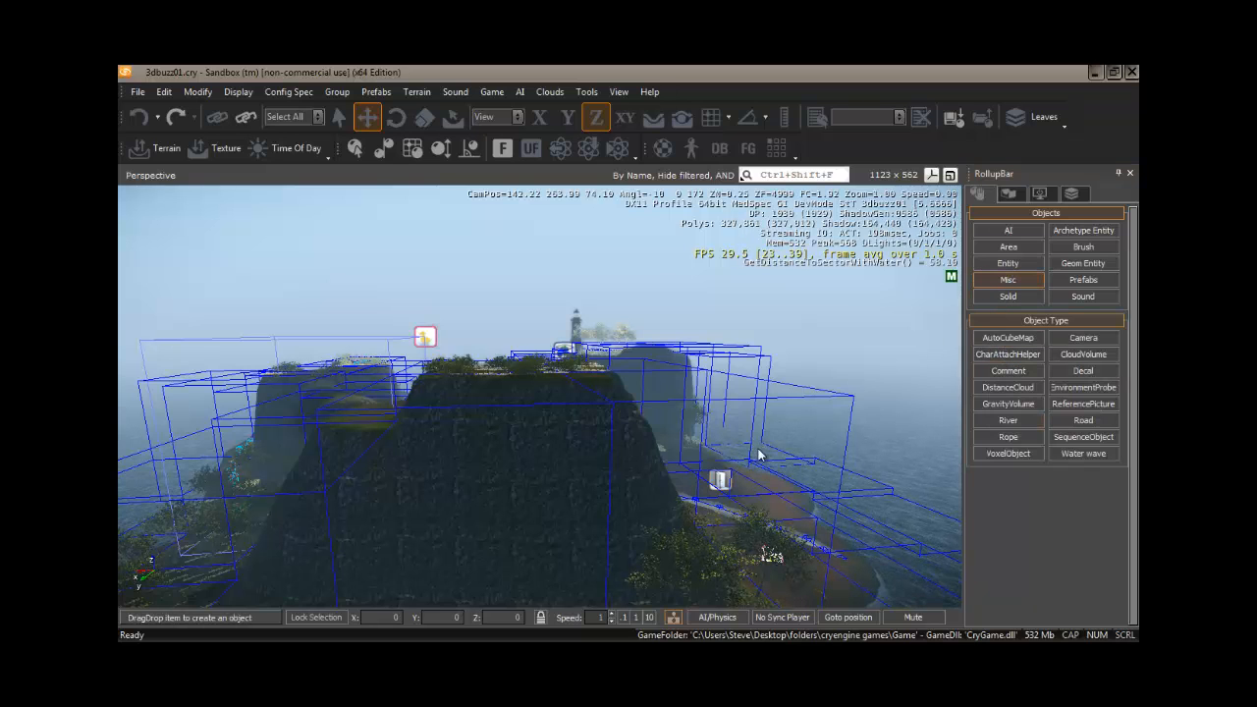
pyautogui.press('s')
pyautogui.moveTo(757, 454); pyautogui.dragTo(758, 454, button='right')
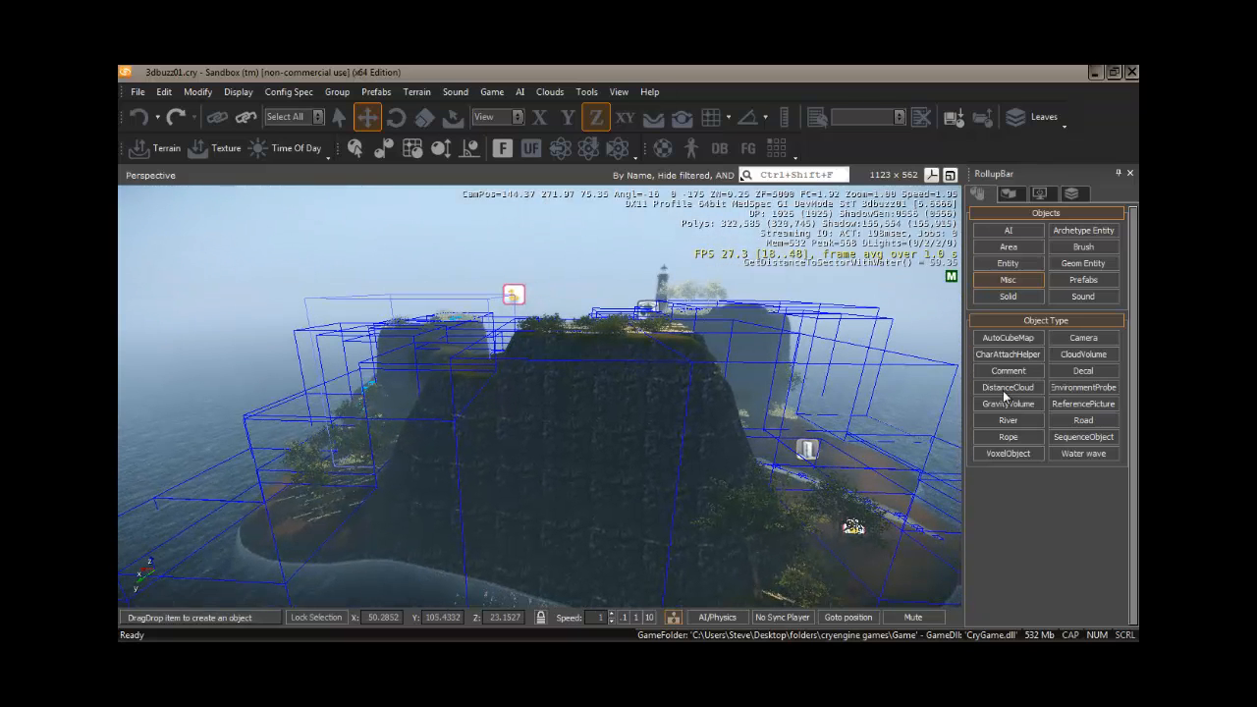
pyautogui.moveTo(1017, 459); pyautogui.dragTo(673, 393)
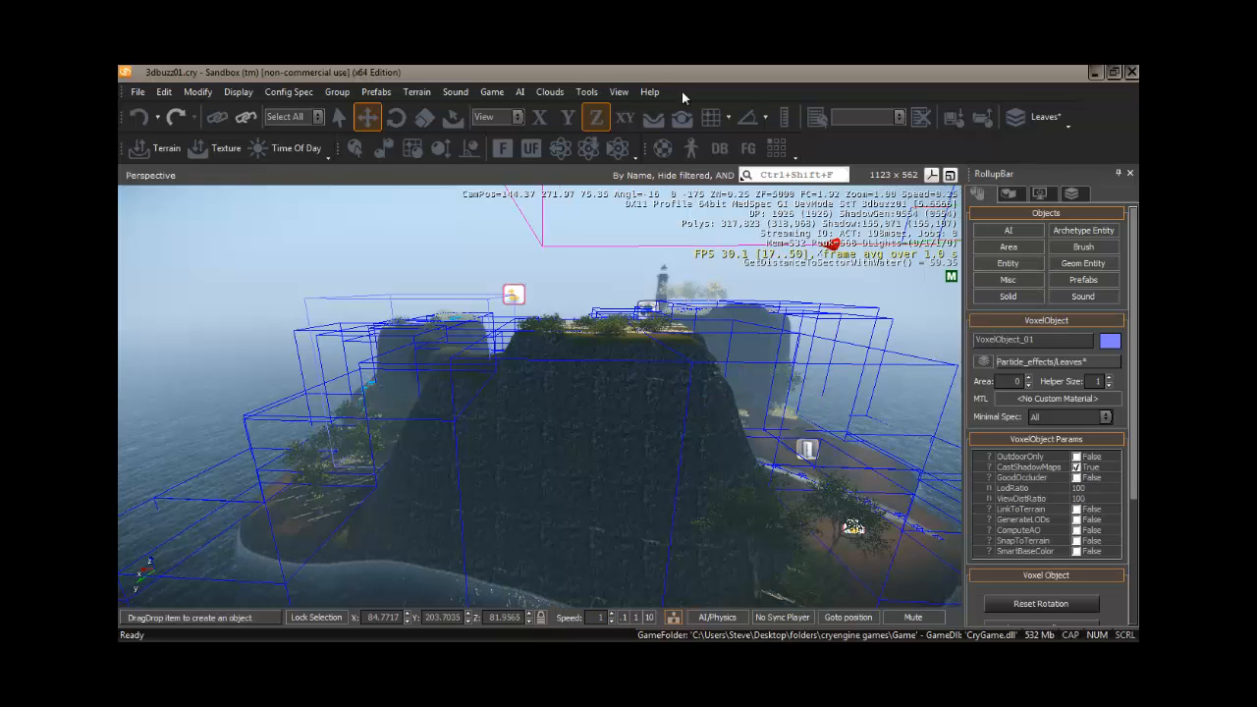
pyautogui.click(713, 119)
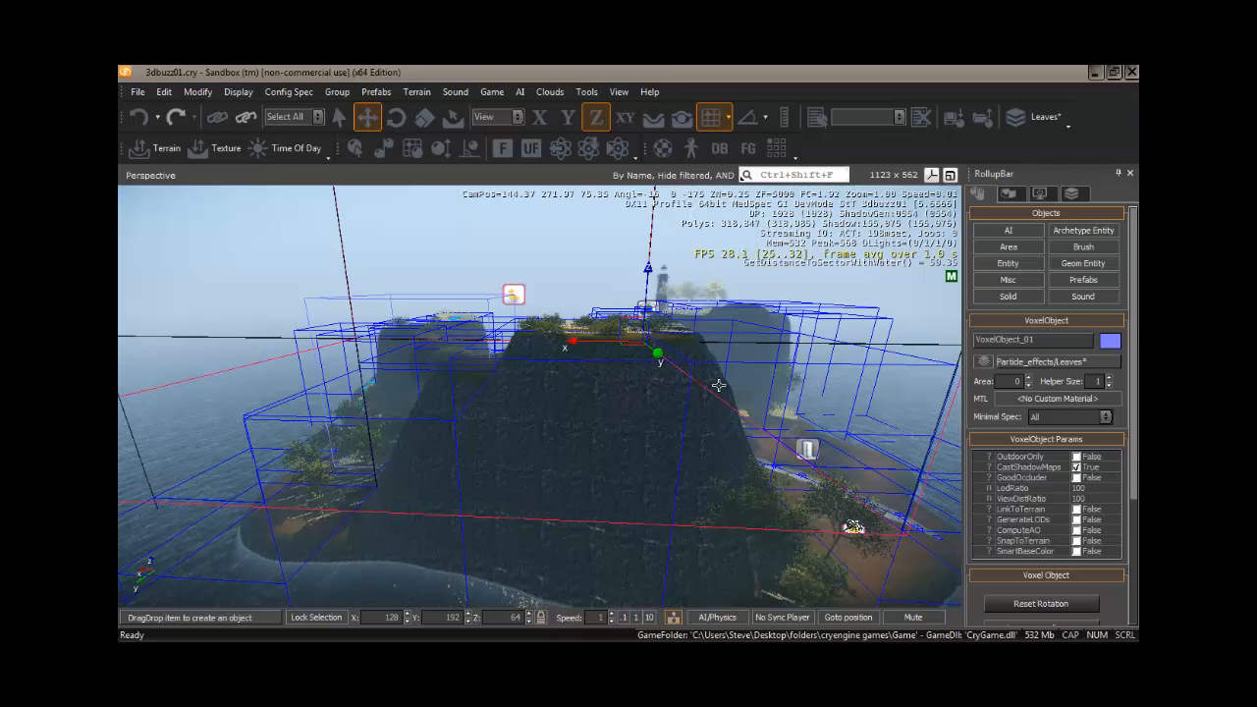
pyautogui.click(653, 428)
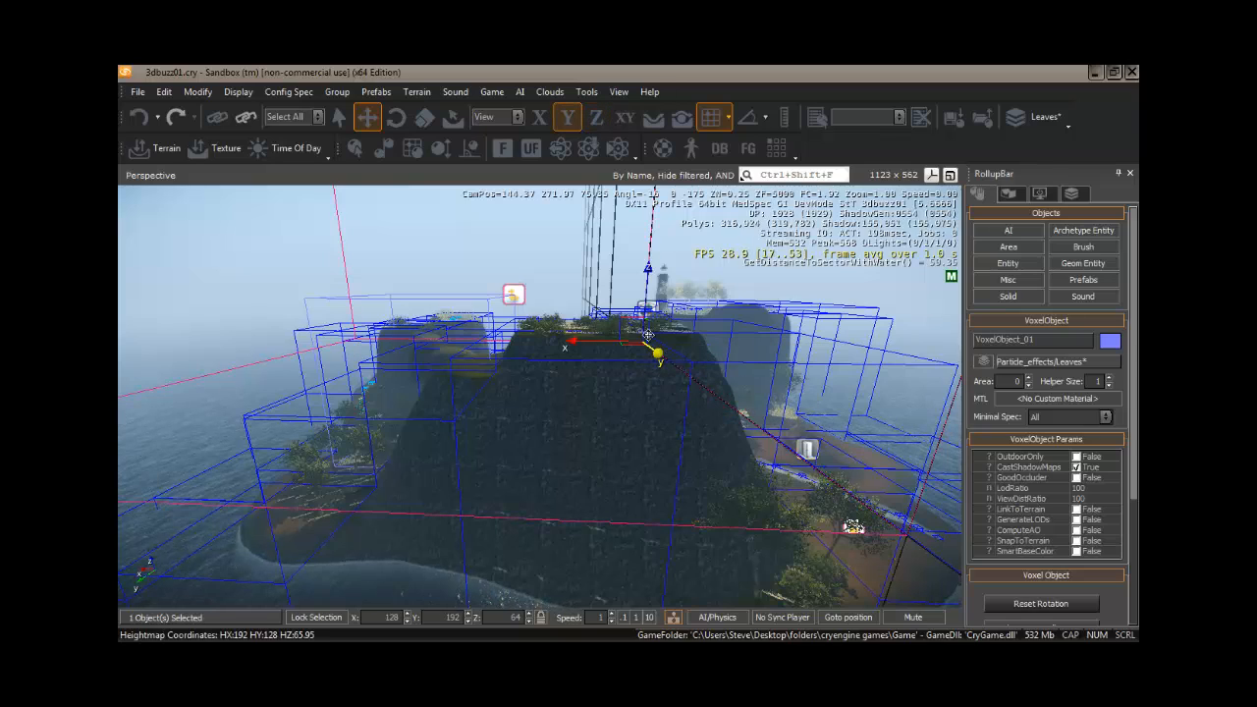
# - Set the grid snap size to 32 and move the voxel object along Y to 160
pyautogui.moveTo(547, 437)
pyautogui.mouseDown(button='right')
pyautogui.moveTo(560, 438)
pyautogui.moveTo(526, 439)
pyautogui.moveTo(547, 441)
pyautogui.moveTo(542, 432)
pyautogui.mouseUp(button='right')
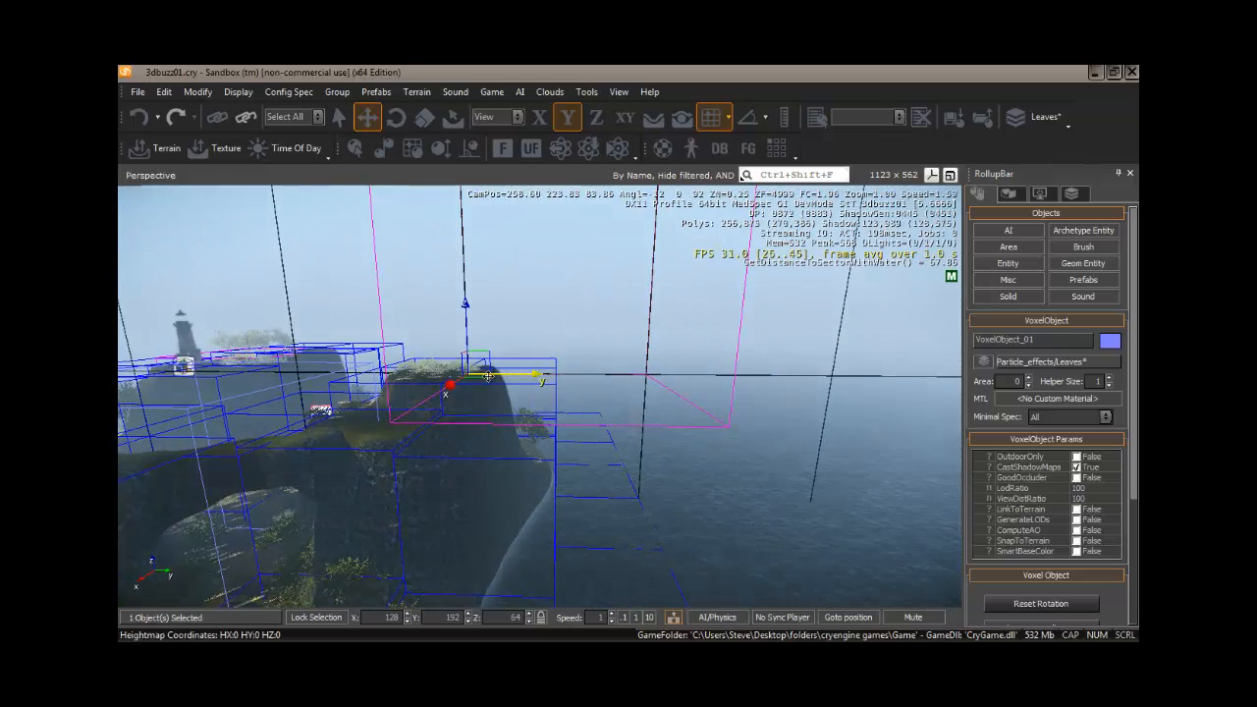
pyautogui.moveTo(452, 375); pyautogui.dragTo(358, 373)
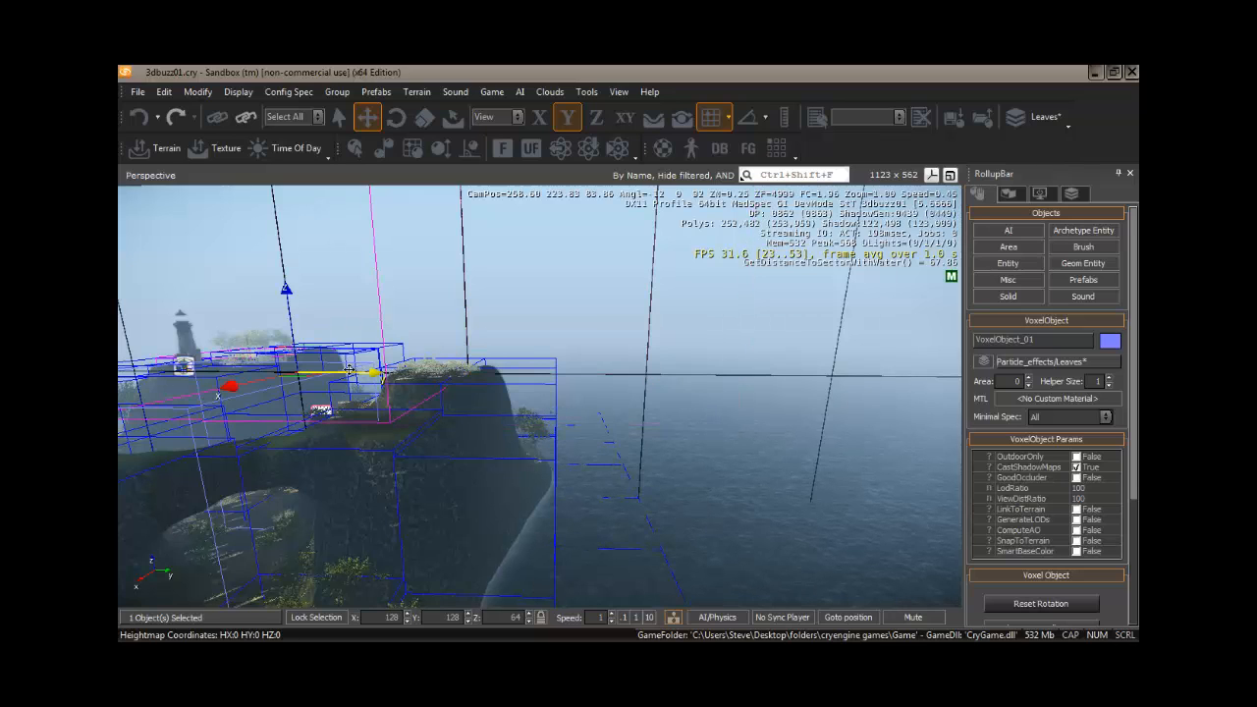
pyautogui.click(728, 117)
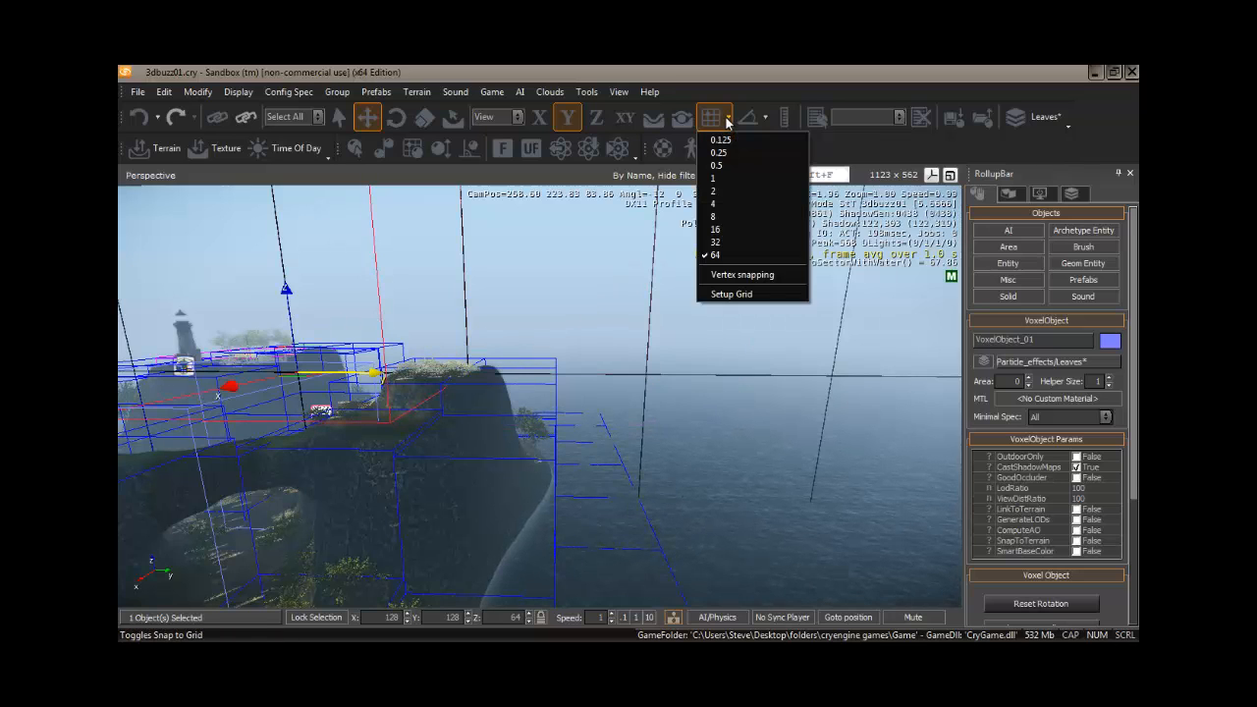
pyautogui.click(717, 243)
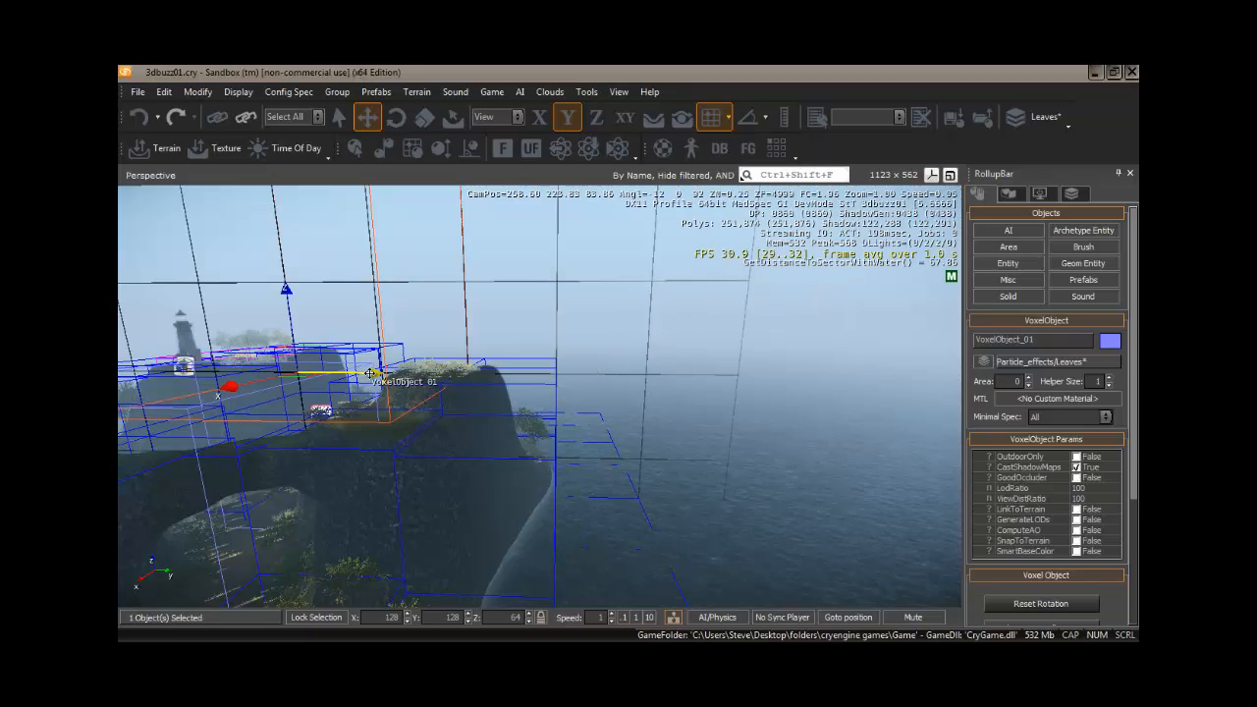
pyautogui.moveTo(373, 374); pyautogui.dragTo(467, 371)
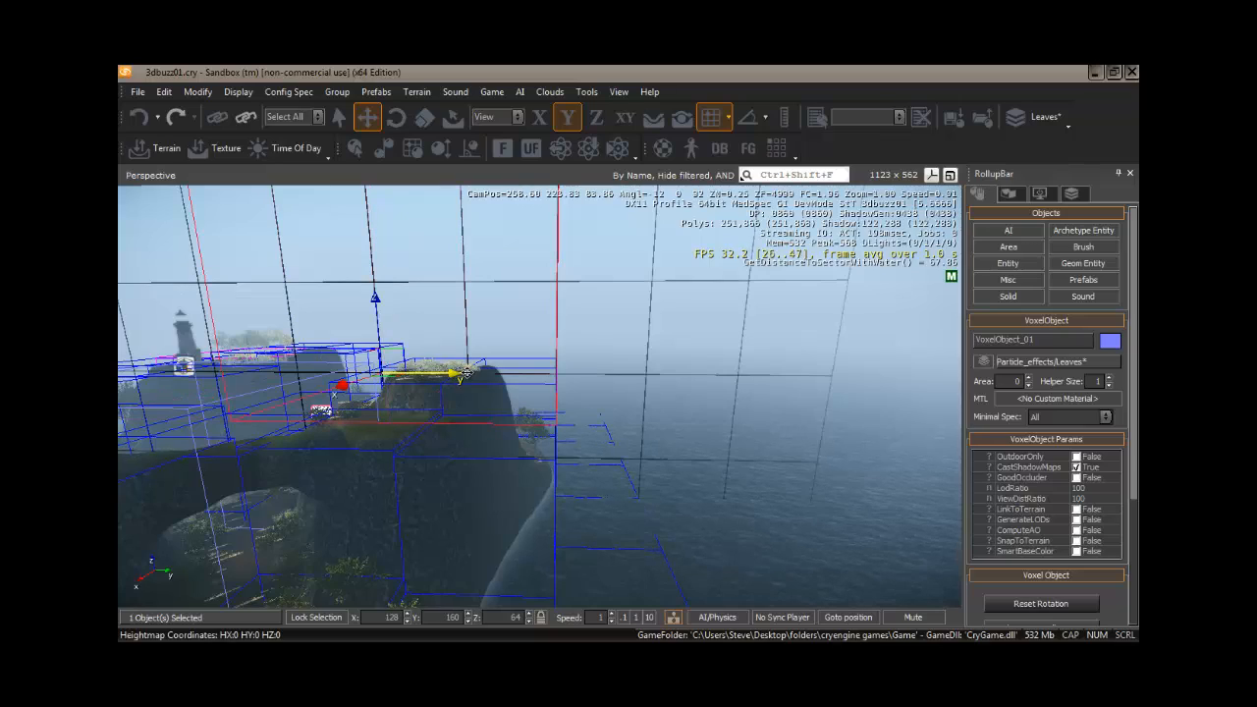
# - Move the voxel object along X to 96
pyautogui.press('d')
pyautogui.moveTo(390, 440); pyautogui.dragTo(402, 440, button='right')
pyautogui.press('d')
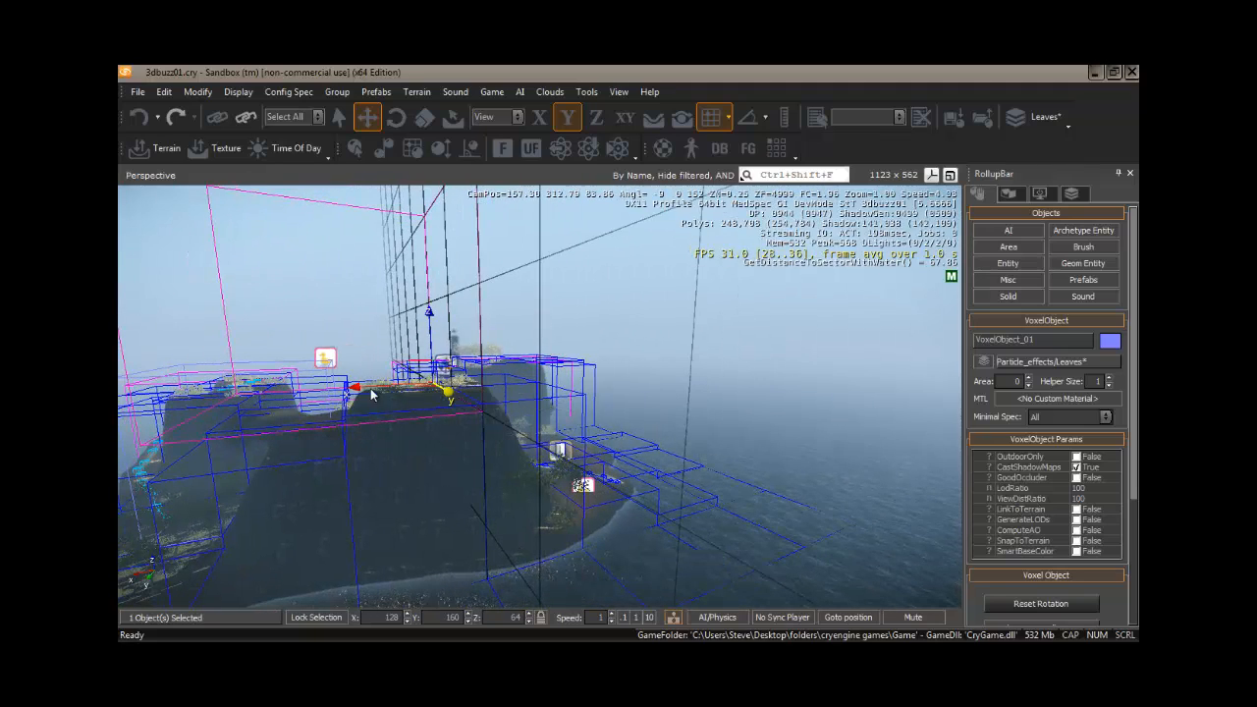
pyautogui.moveTo(353, 387); pyautogui.dragTo(416, 389)
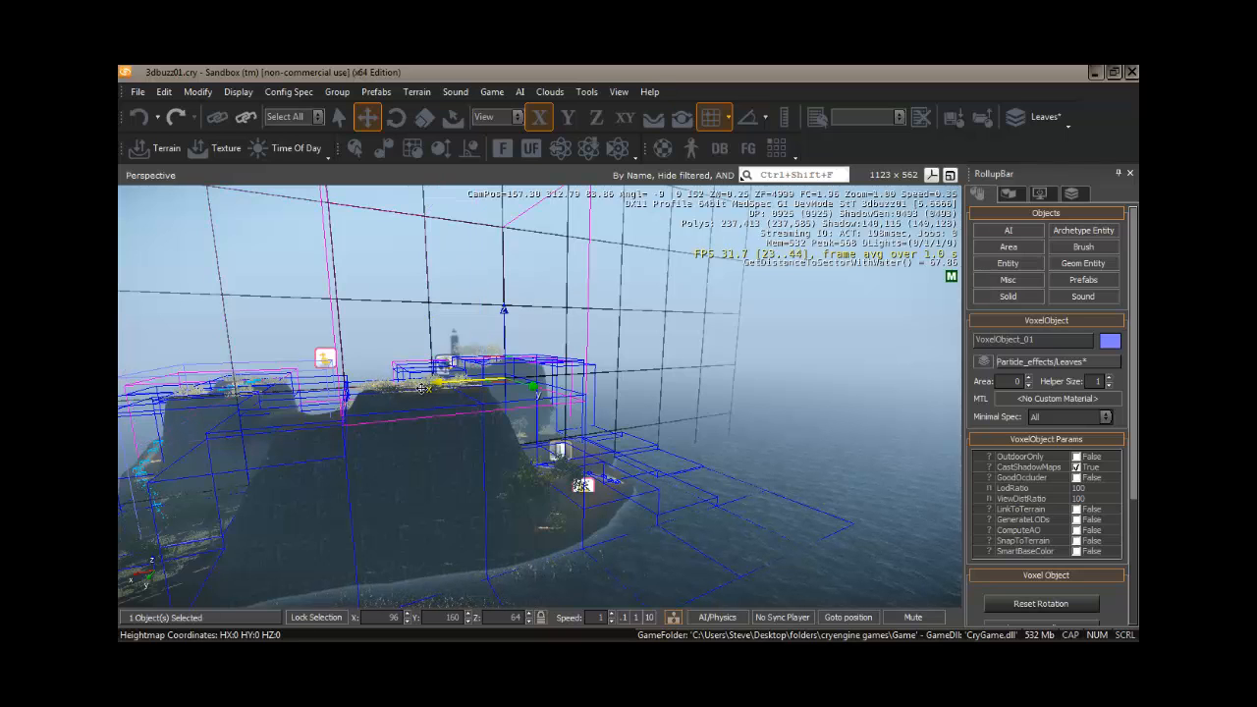
# - Try the voxel object at Z 0, then set its height to Z 32
pyautogui.moveTo(435, 458); pyautogui.dragTo(439, 462, button='right')
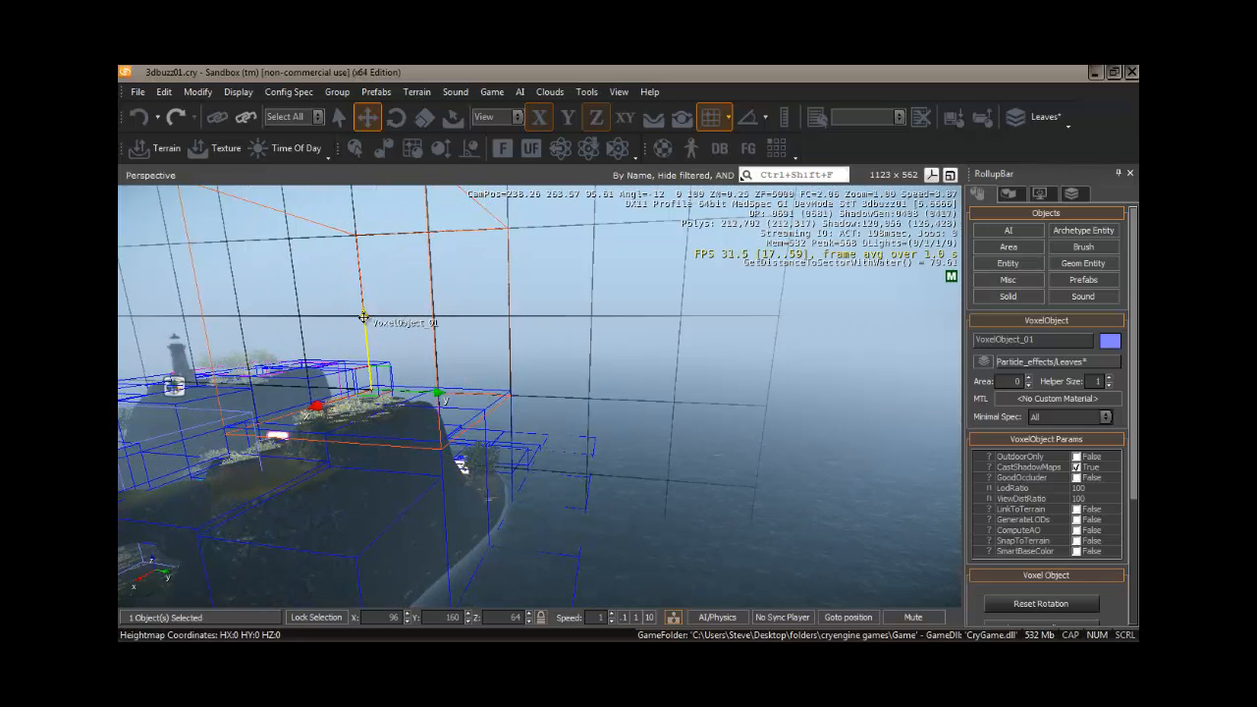
pyautogui.moveTo(365, 360); pyautogui.dragTo(365, 372)
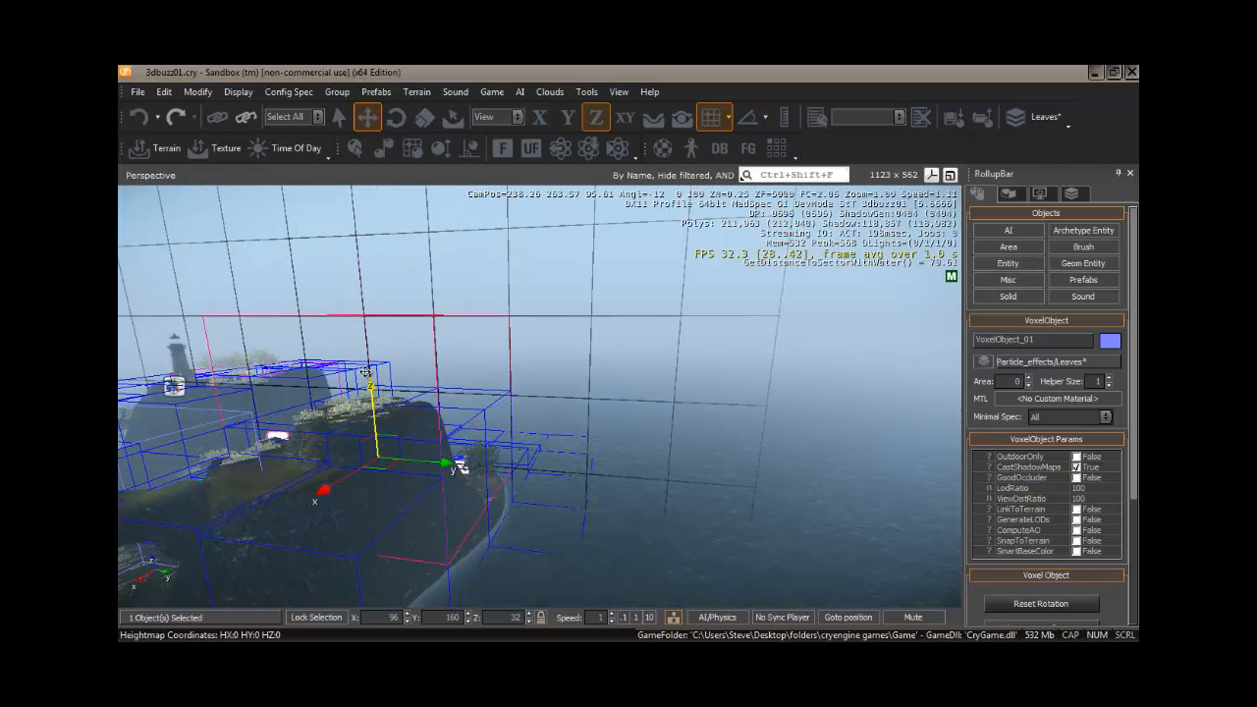
pyautogui.moveTo(370, 434); pyautogui.dragTo(370, 436)
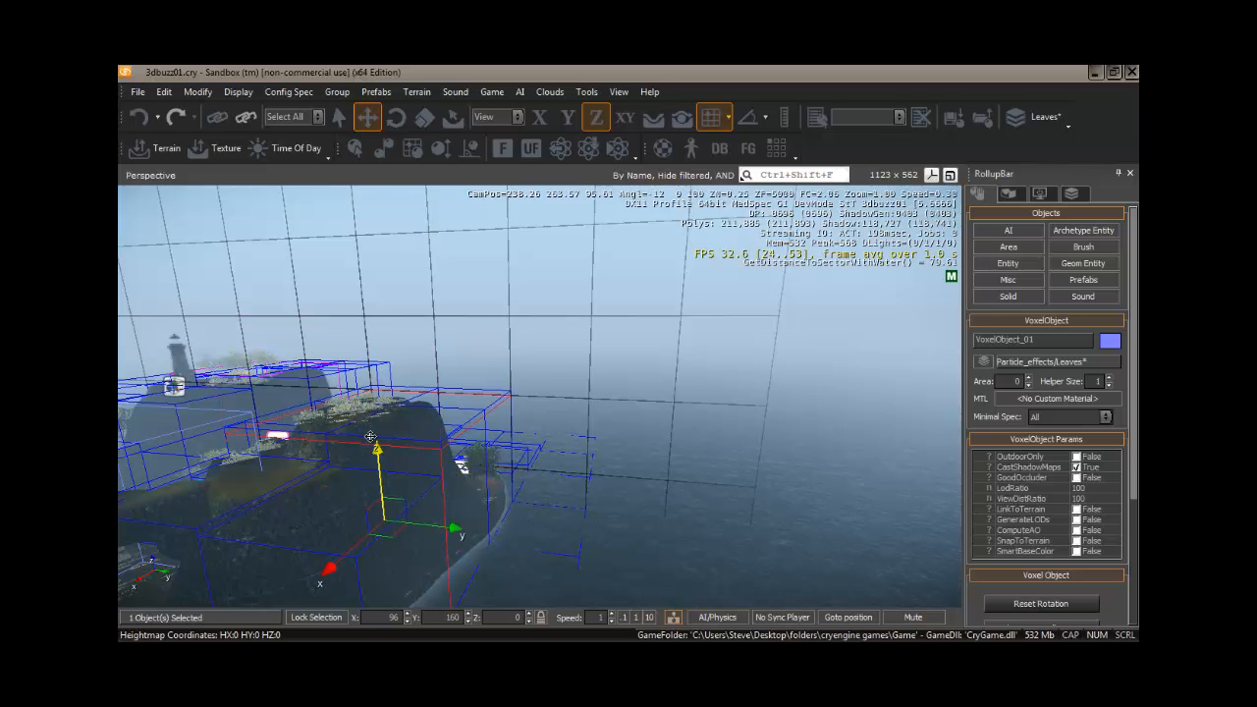
pyautogui.scroll(3, 293, 483)
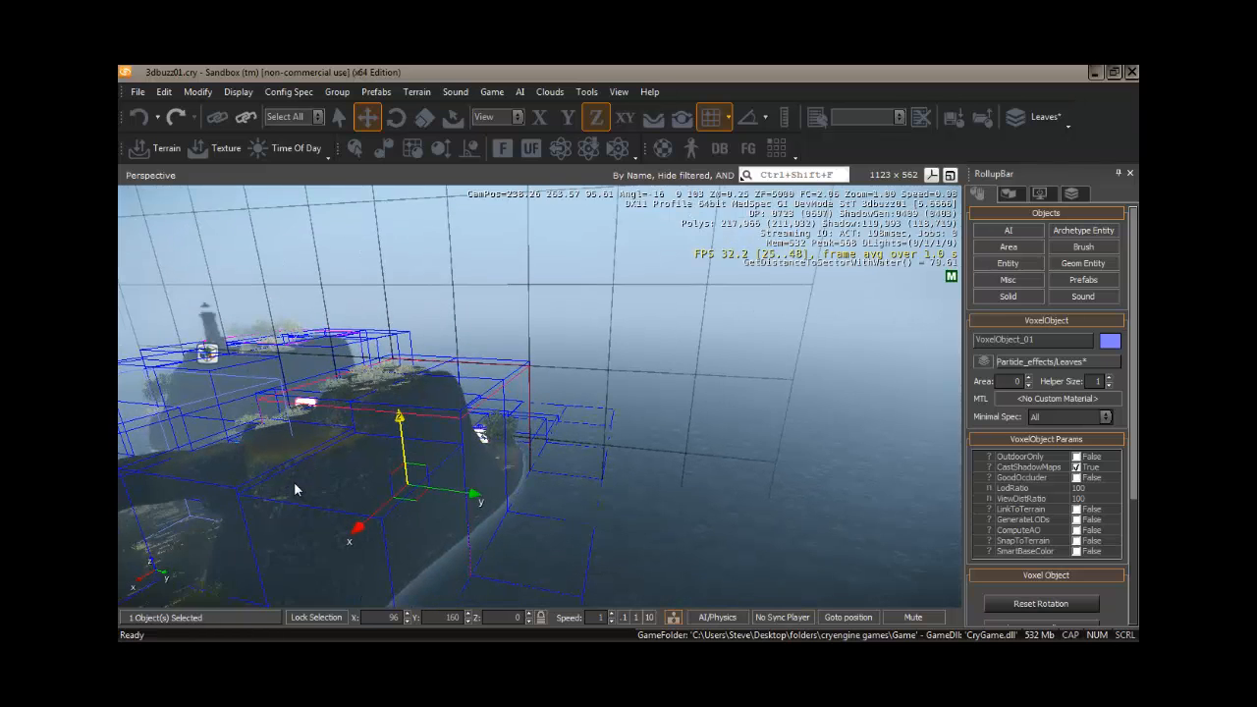
pyautogui.press('a')
pyautogui.moveTo(300, 479)
pyautogui.mouseDown(button='right')
pyautogui.moveTo(299, 494)
pyautogui.moveTo(295, 483)
pyautogui.mouseUp(button='right')
pyautogui.press('w')
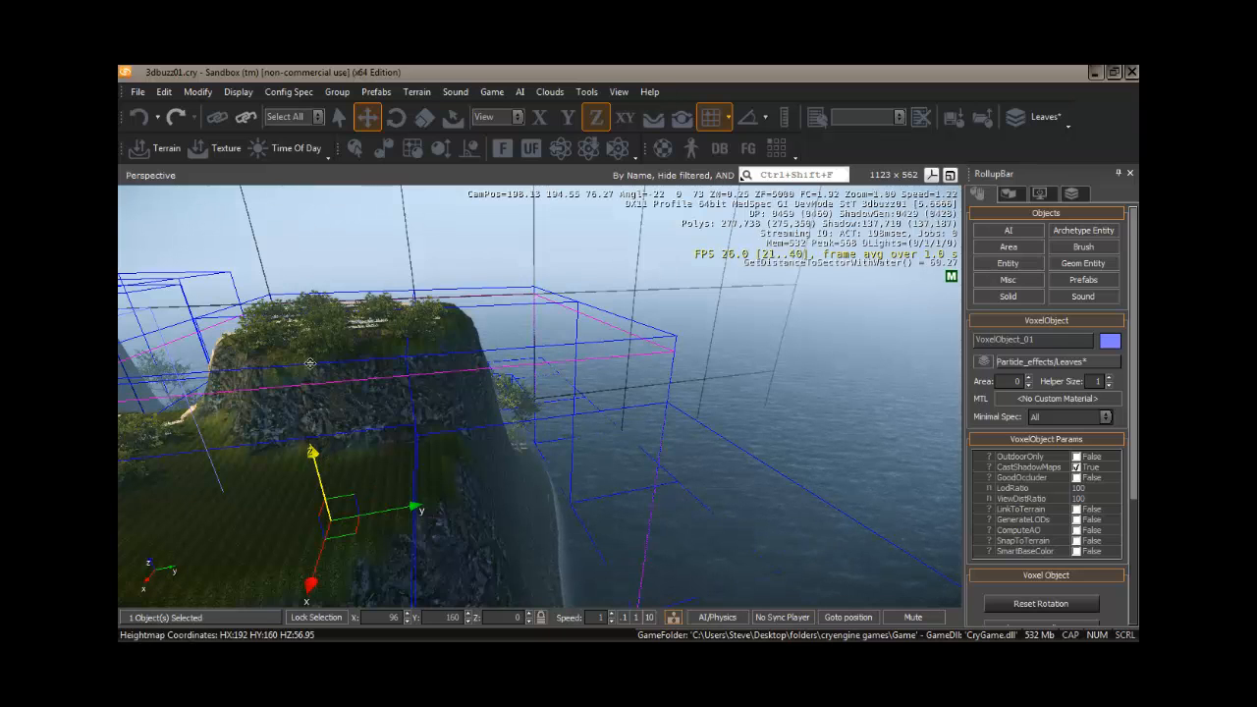
pyautogui.moveTo(309, 364); pyautogui.dragTo(306, 337)
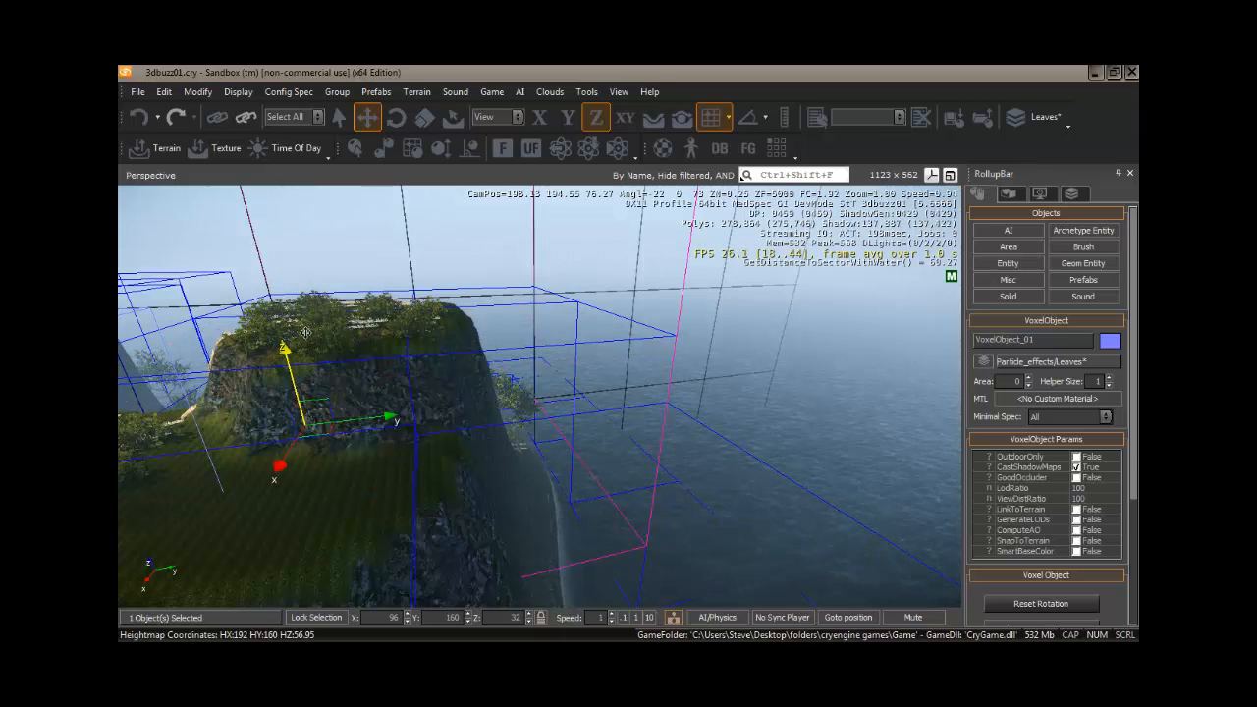
# - Scale the voxel object uniformly to 0.82 and return to the Select tool
pyautogui.click(424, 123)
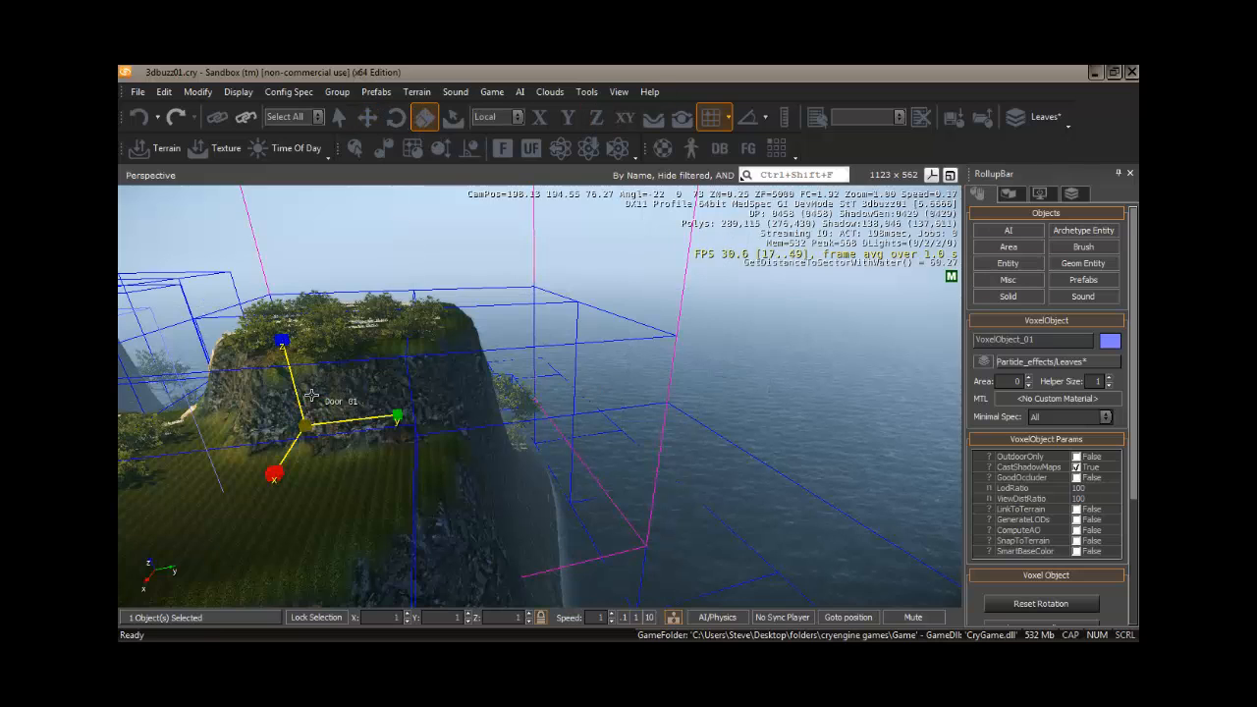
pyautogui.moveTo(307, 423)
pyautogui.mouseDown()
pyautogui.moveTo(319, 438)
pyautogui.moveTo(324, 422)
pyautogui.mouseUp()
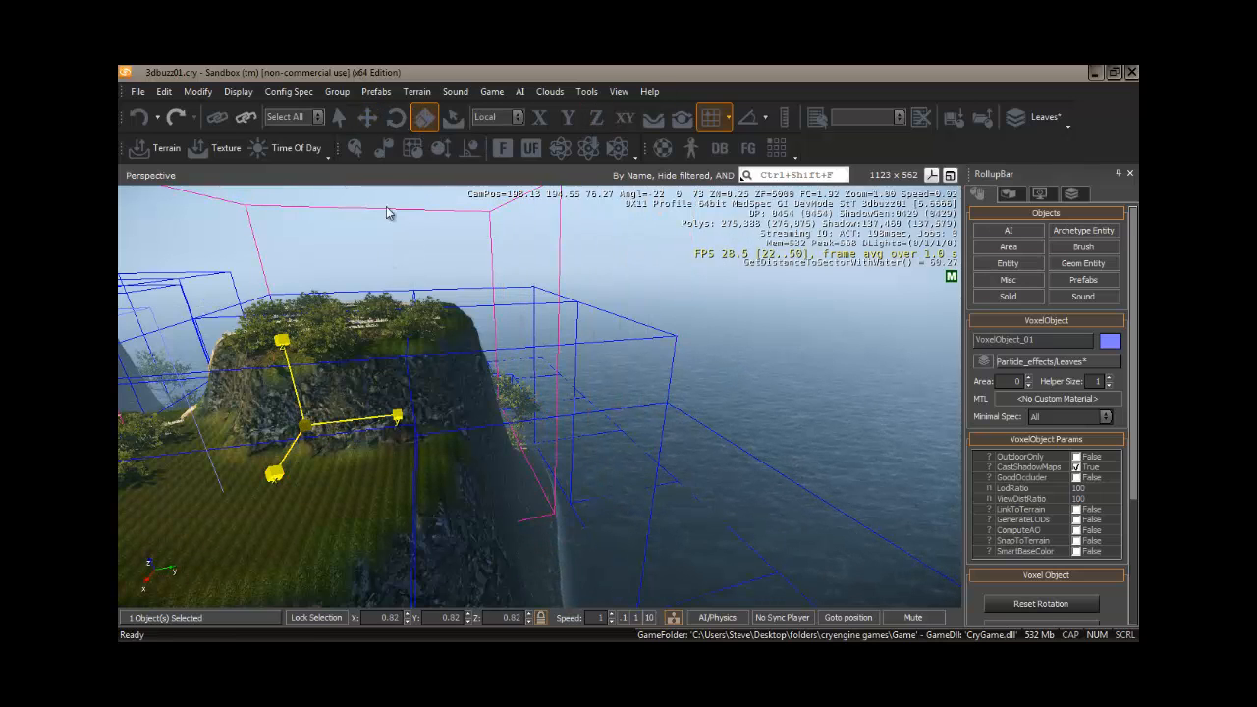
pyautogui.click(339, 117)
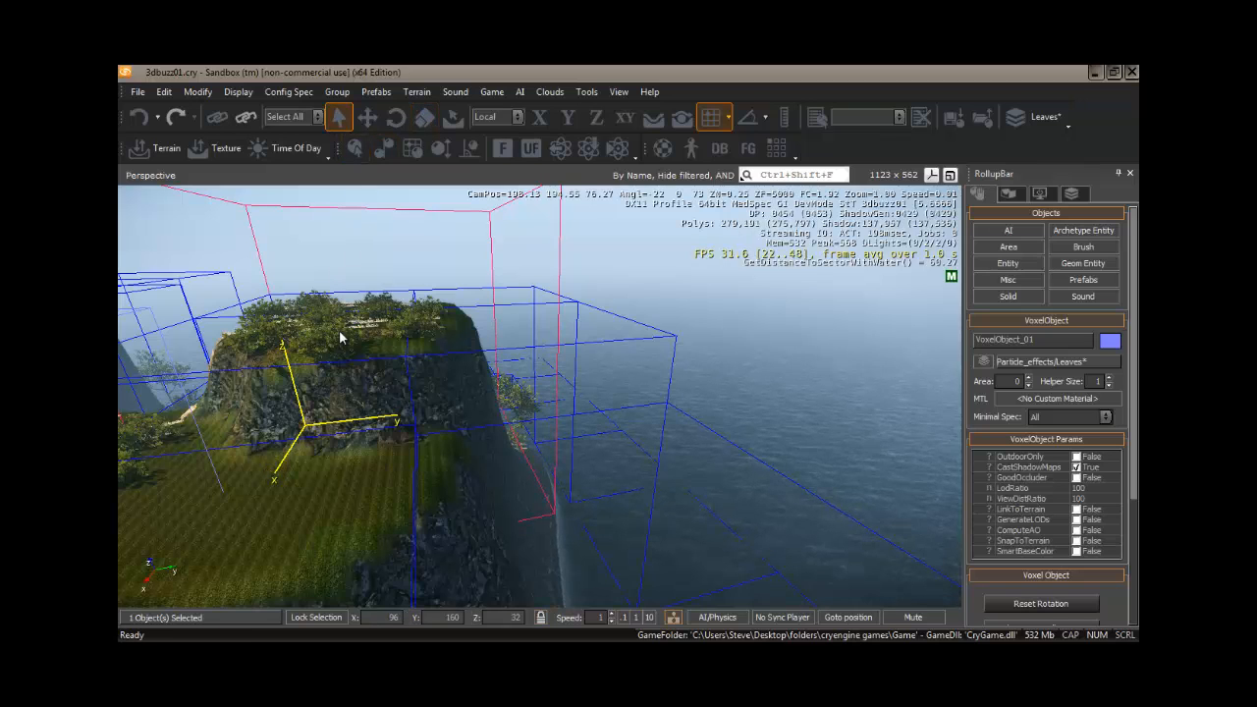
# - Move the voxel object along X to 128, in front of the cliff face
pyautogui.press('s')
pyautogui.moveTo(340, 332); pyautogui.dragTo(340, 337, button='right')
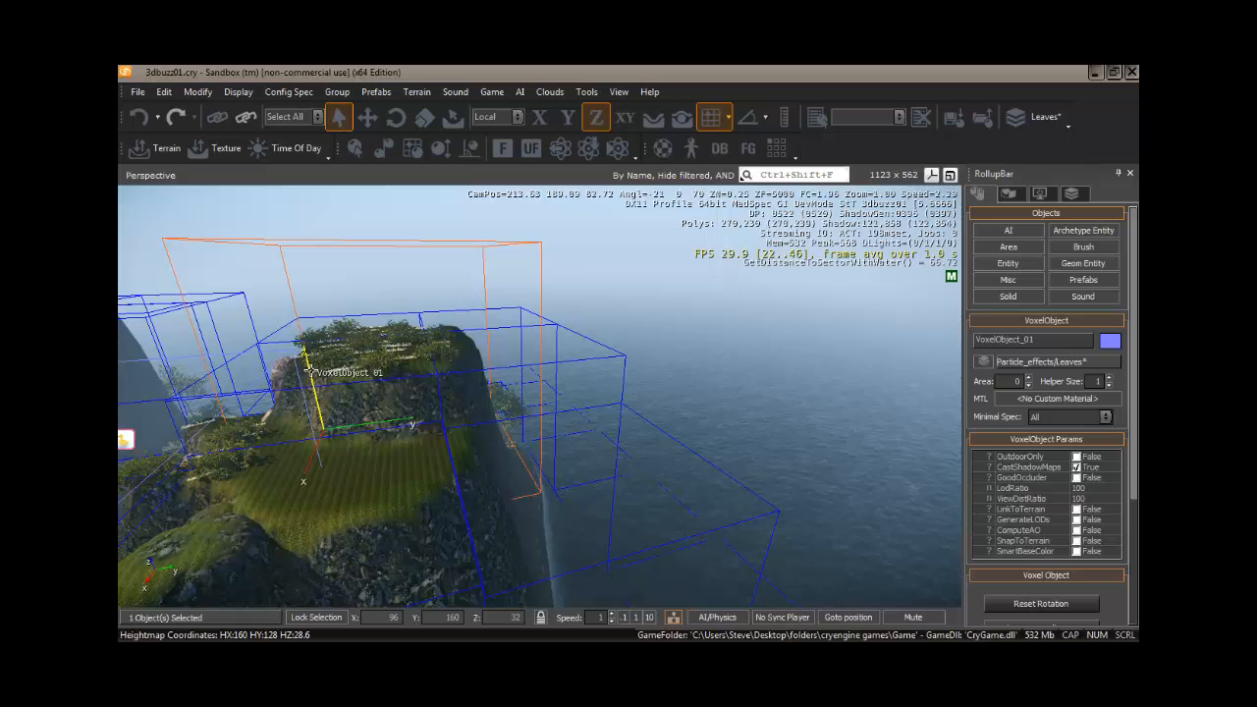
pyautogui.click(354, 148)
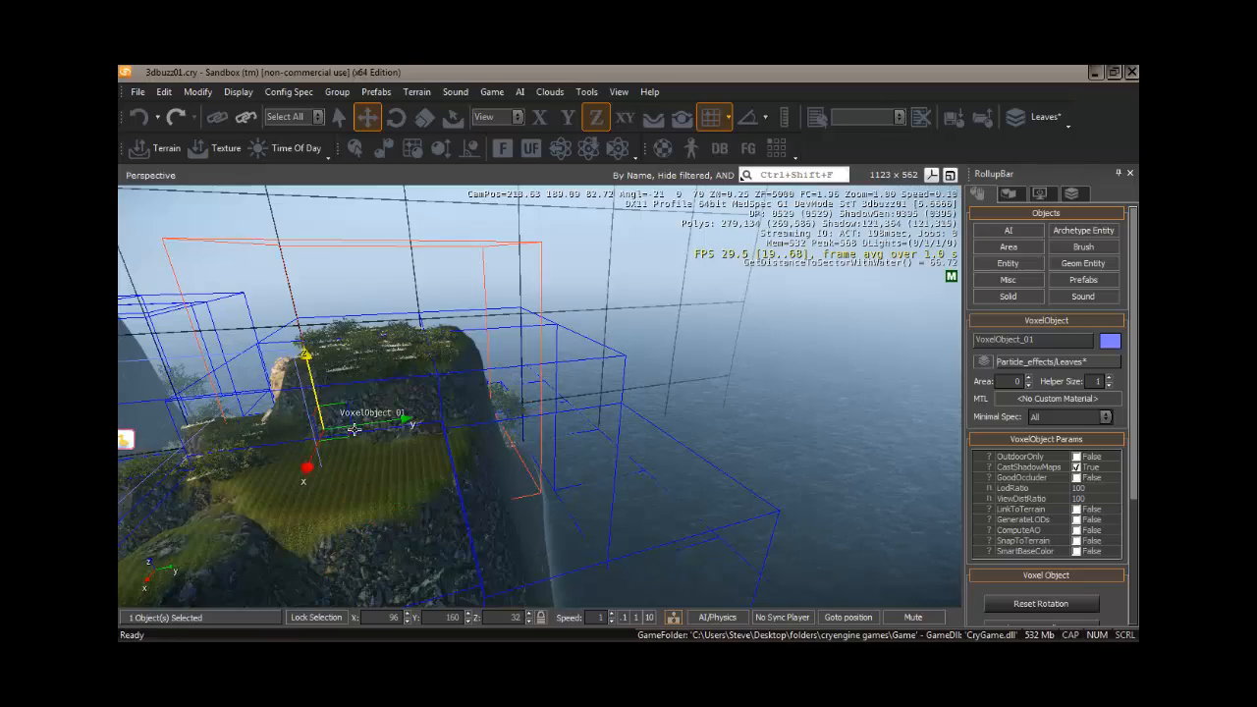
pyautogui.press('d')
pyautogui.moveTo(345, 432); pyautogui.dragTo(346, 434, button='right')
pyautogui.press('d')
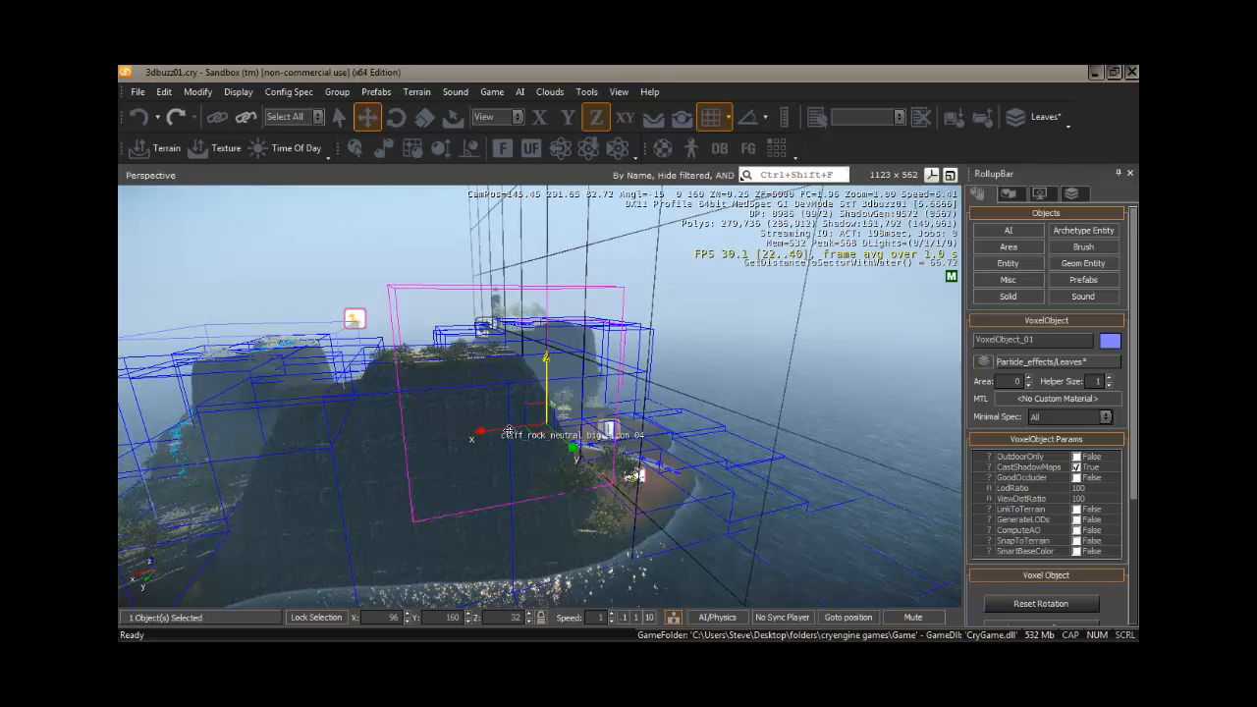
pyautogui.moveTo(459, 432); pyautogui.dragTo(412, 432)
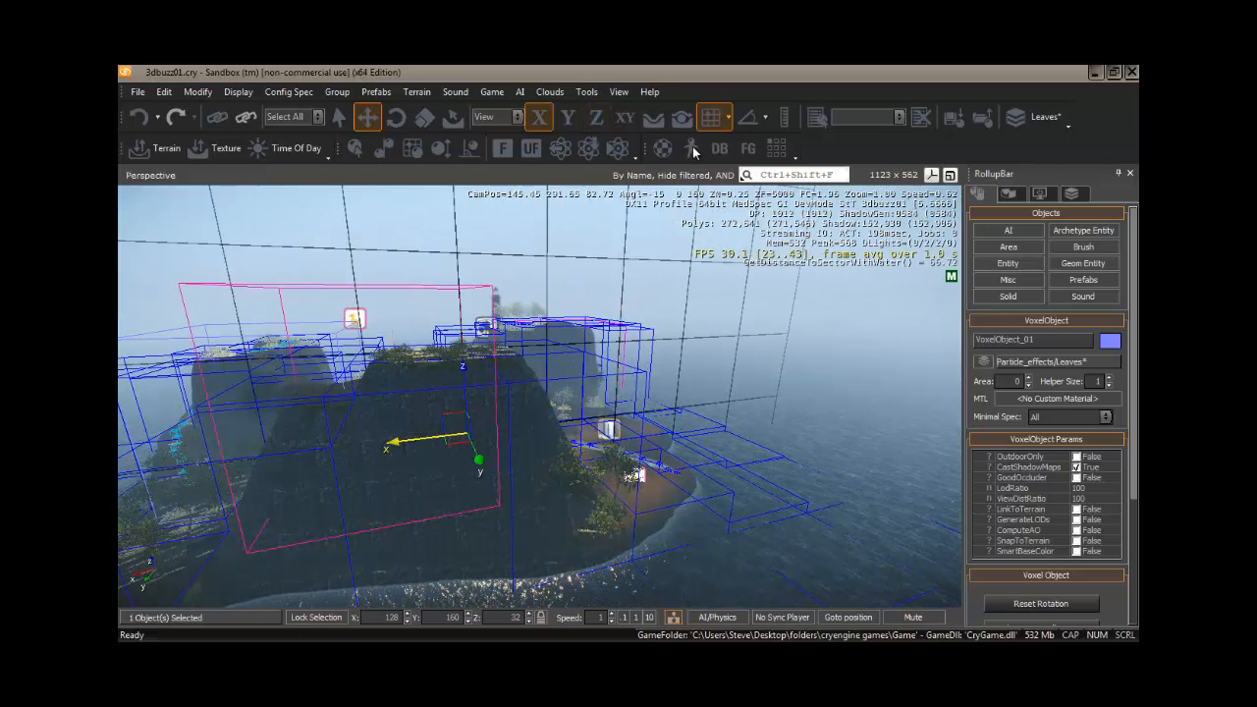
# - Set the grid snap size to 16 and move the voxel object along X to 112
pyautogui.click(728, 118)
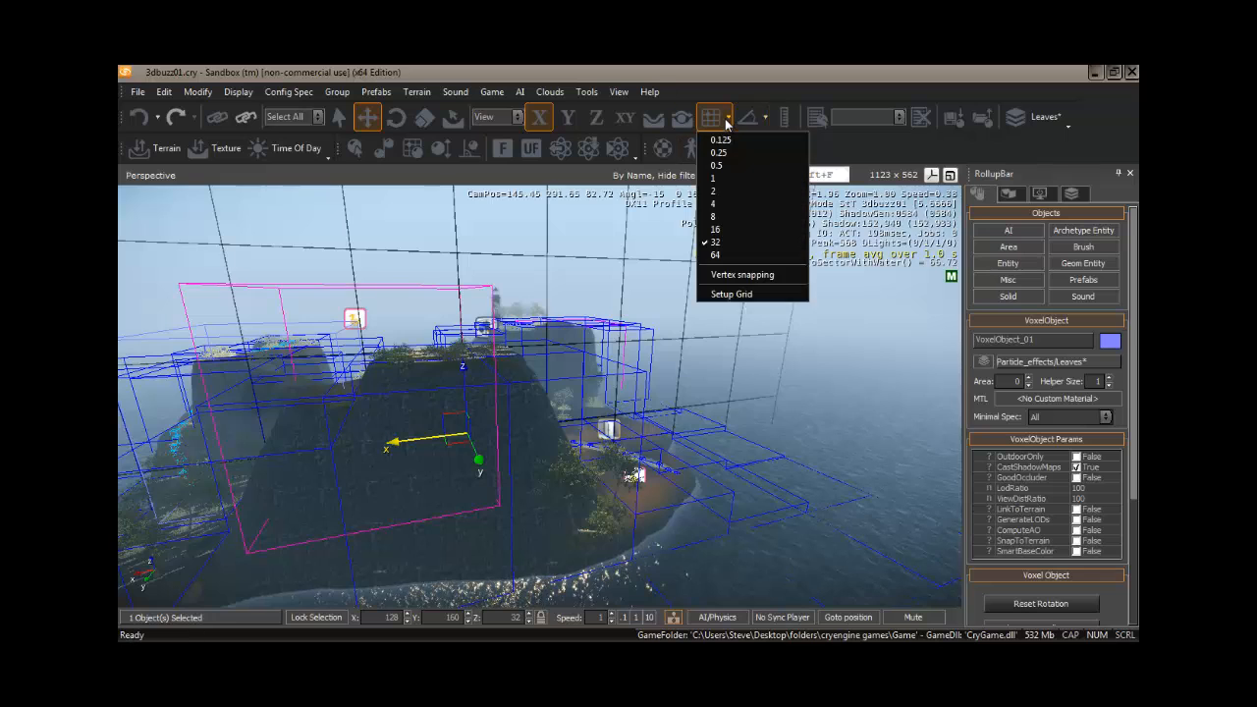
pyautogui.click(716, 229)
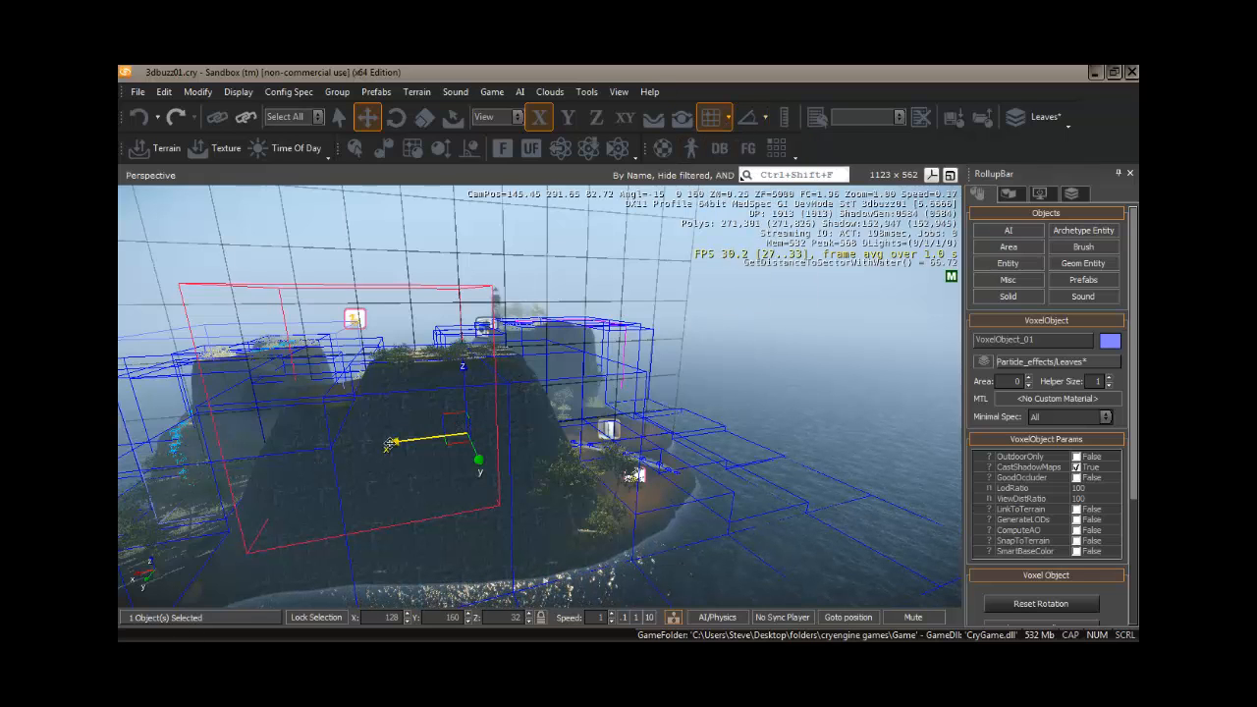
pyautogui.moveTo(393, 442); pyautogui.dragTo(450, 458)
pyautogui.press('a')
pyautogui.moveTo(450, 454); pyautogui.dragTo(590, 438, button='right')
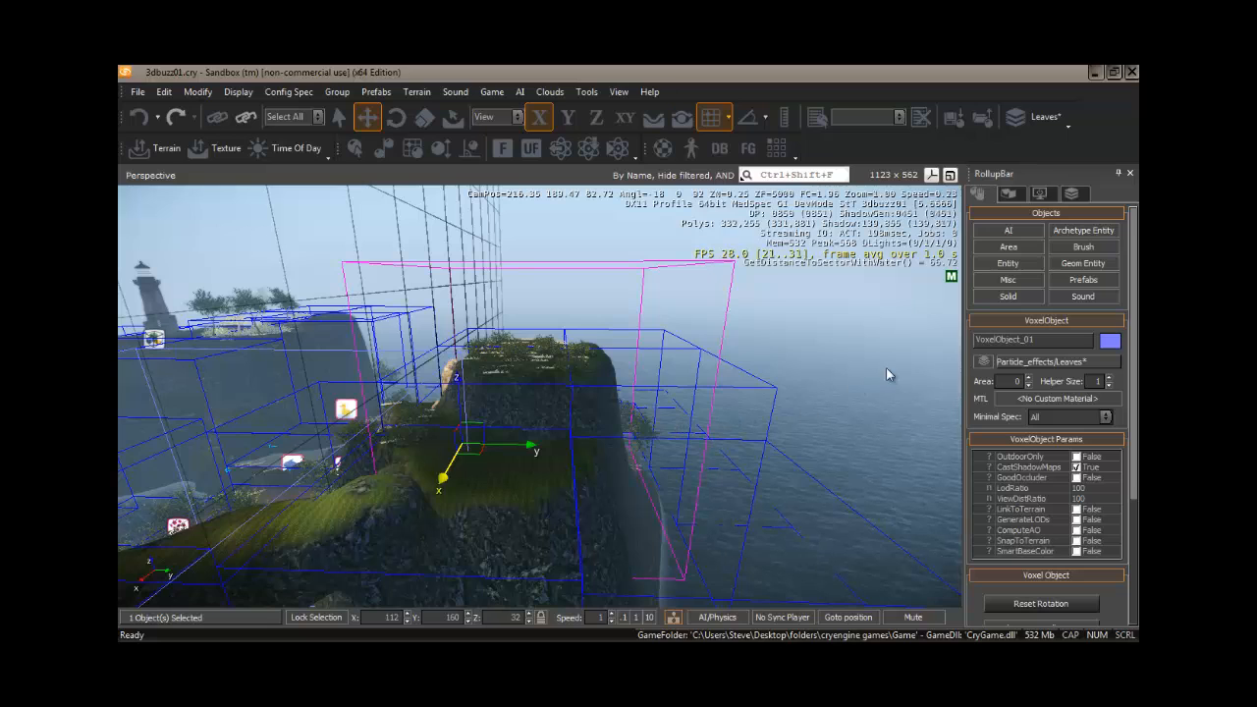
# - Cut a rectangular opening through the cliff face using the terrain Make Hole brush with a slightly larger brush radius
pyautogui.click(1009, 193)
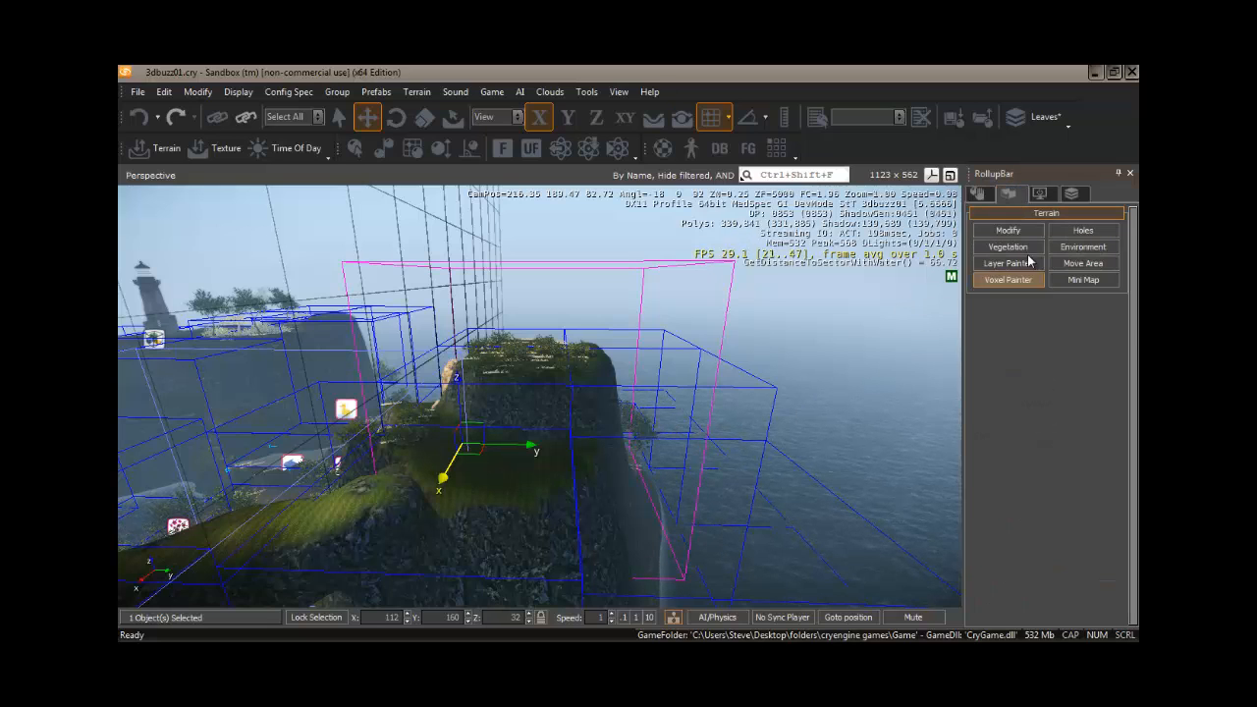
pyautogui.click(1009, 230)
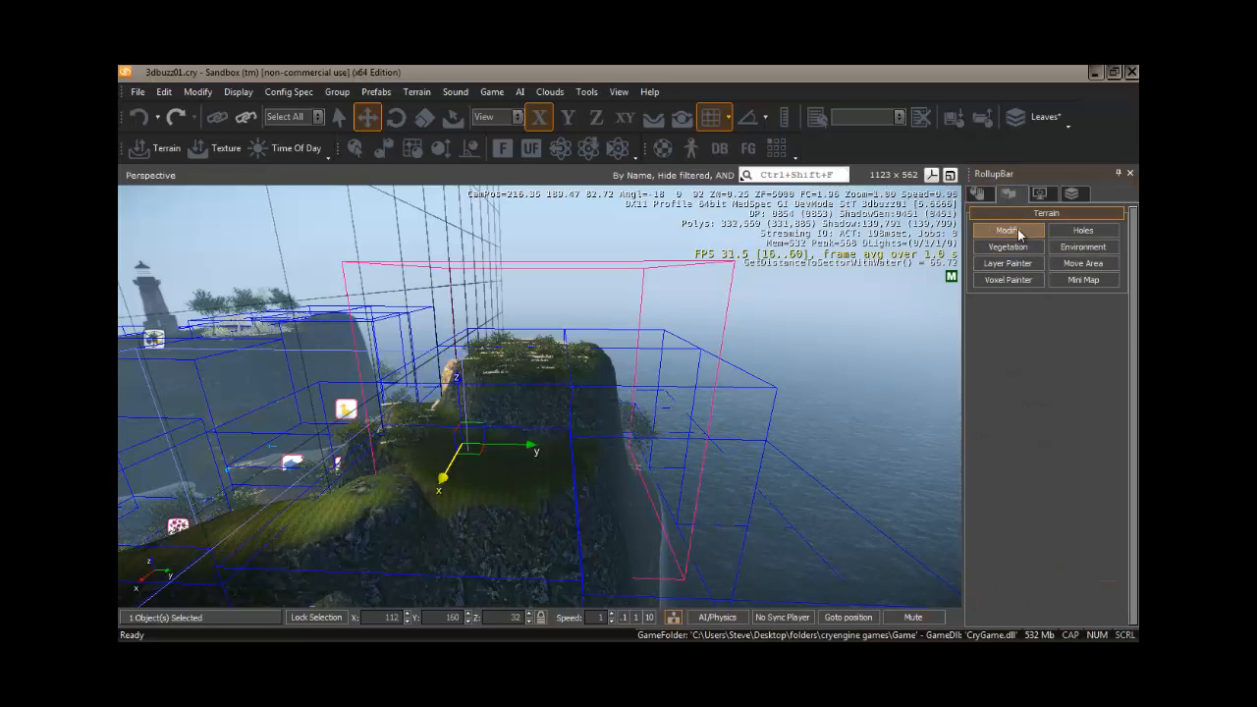
pyautogui.click(1084, 230)
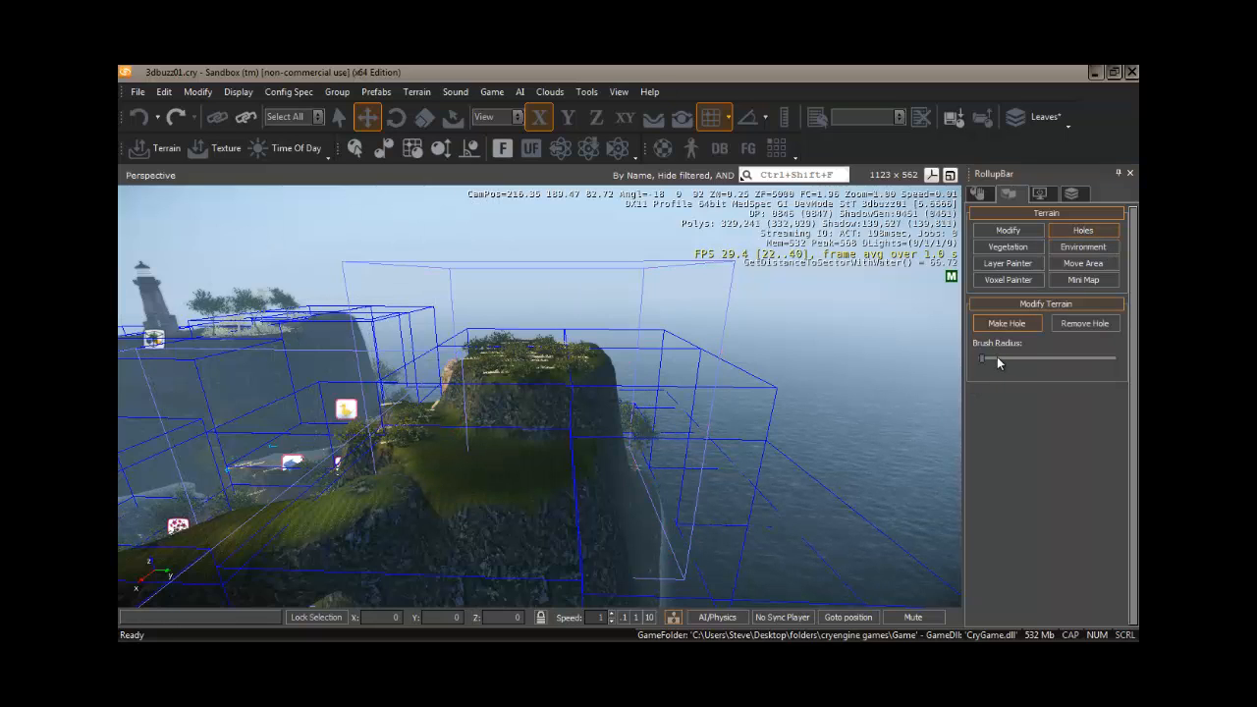
pyautogui.moveTo(994, 360); pyautogui.dragTo(1008, 359)
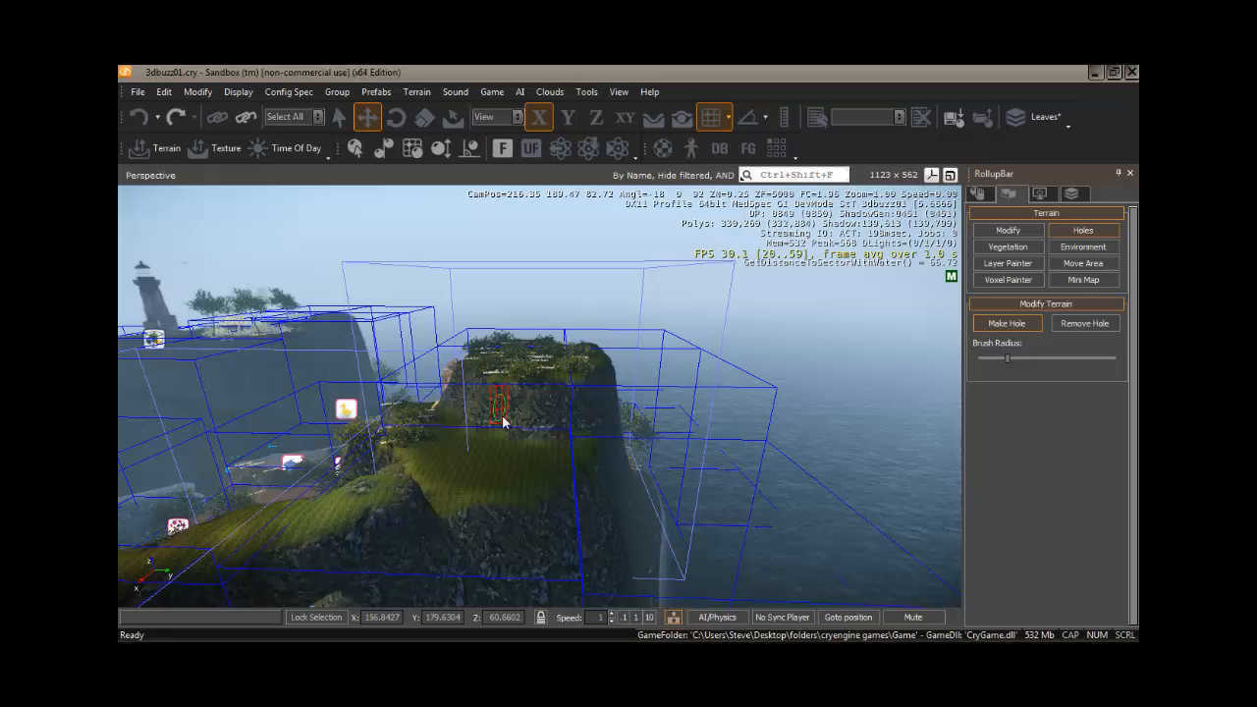
pyautogui.moveTo(501, 430)
pyautogui.mouseDown()
pyautogui.moveTo(542, 433)
pyautogui.moveTo(537, 392)
pyautogui.moveTo(545, 409)
pyautogui.mouseUp()
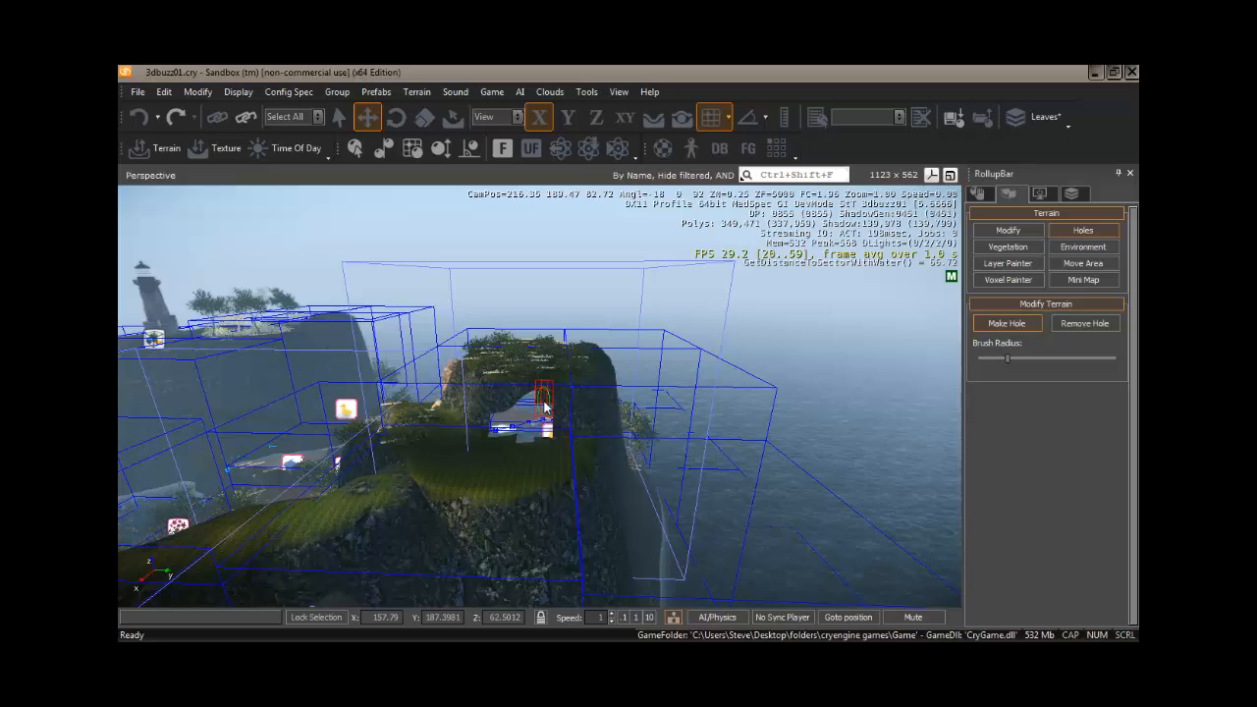
pyautogui.click(544, 402)
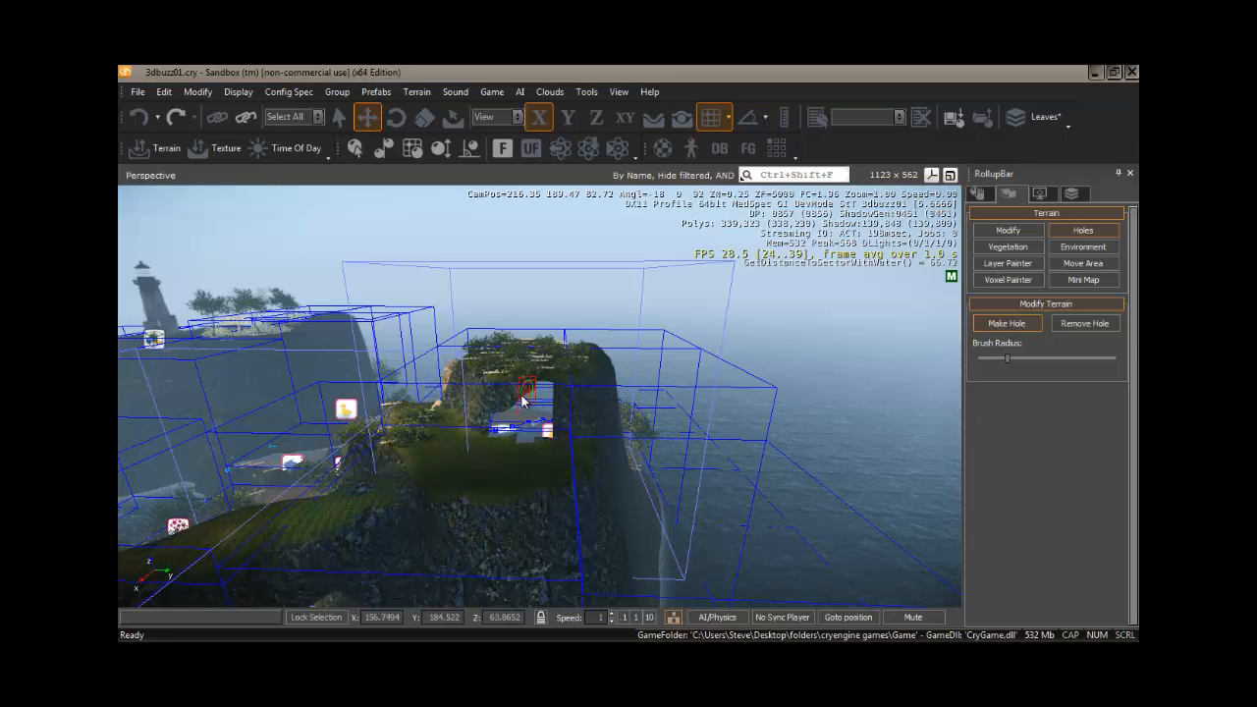
pyautogui.moveTo(523, 399); pyautogui.dragTo(510, 405)
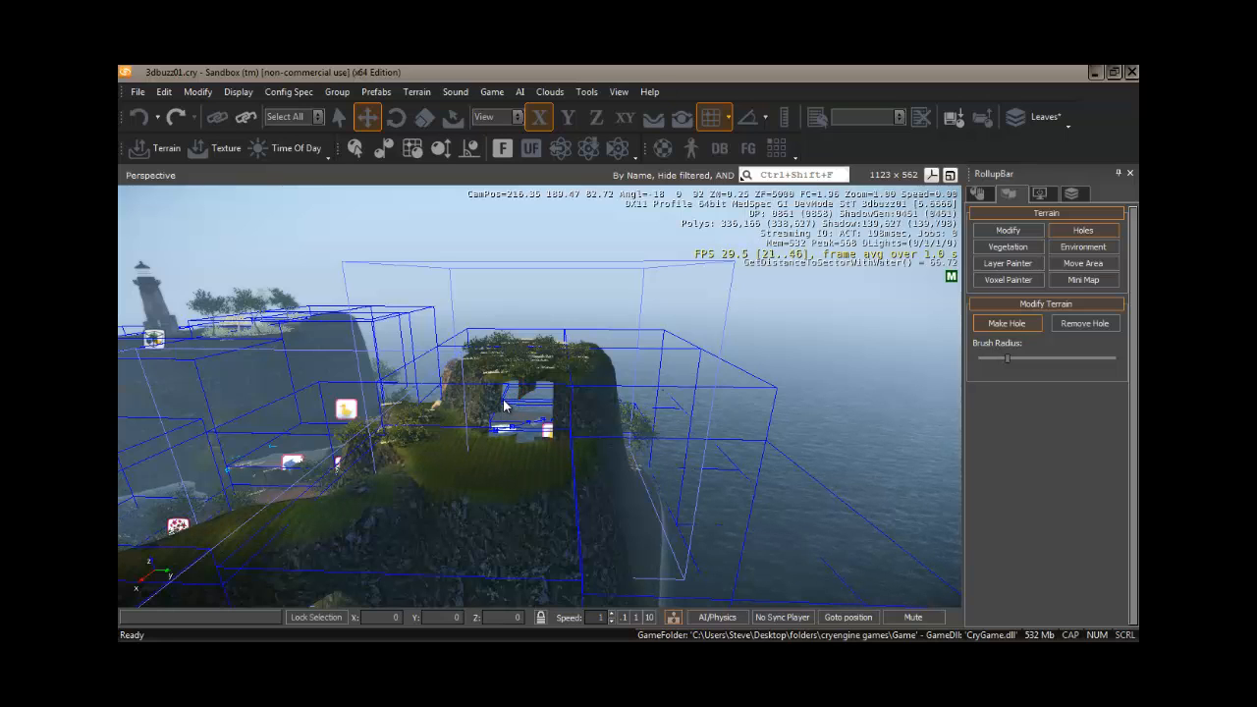
pyautogui.click(501, 405)
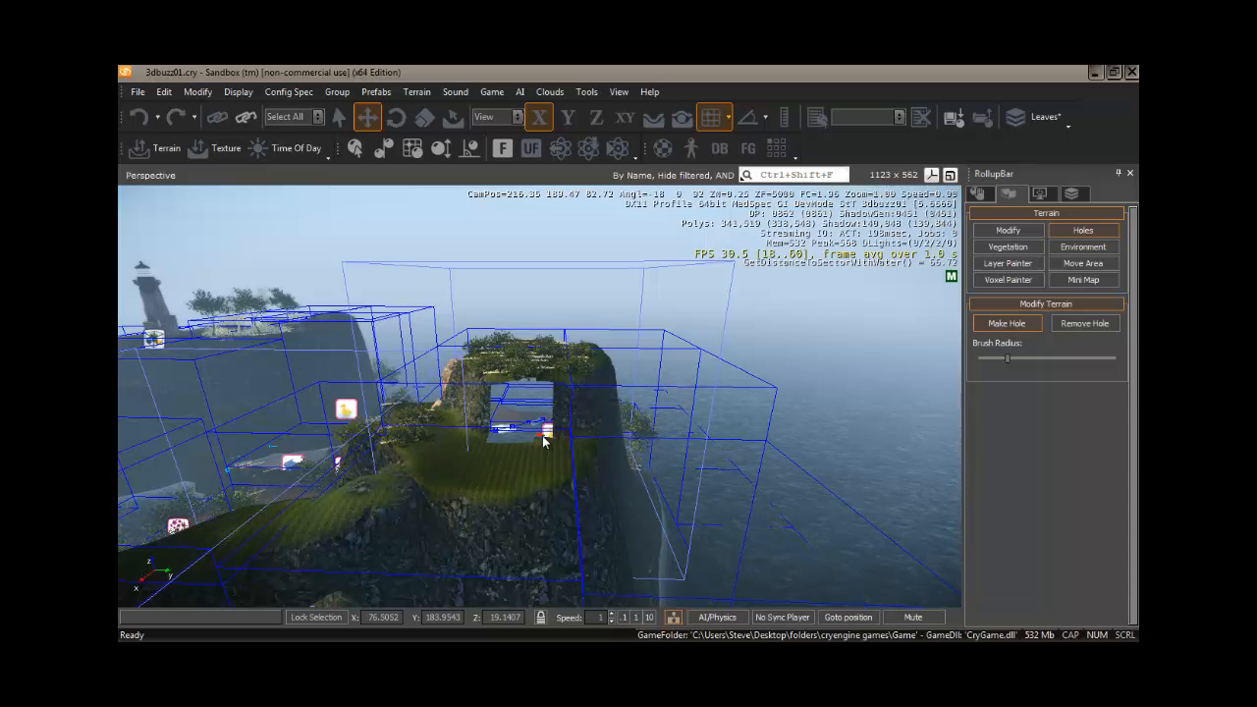
pyautogui.press('w')
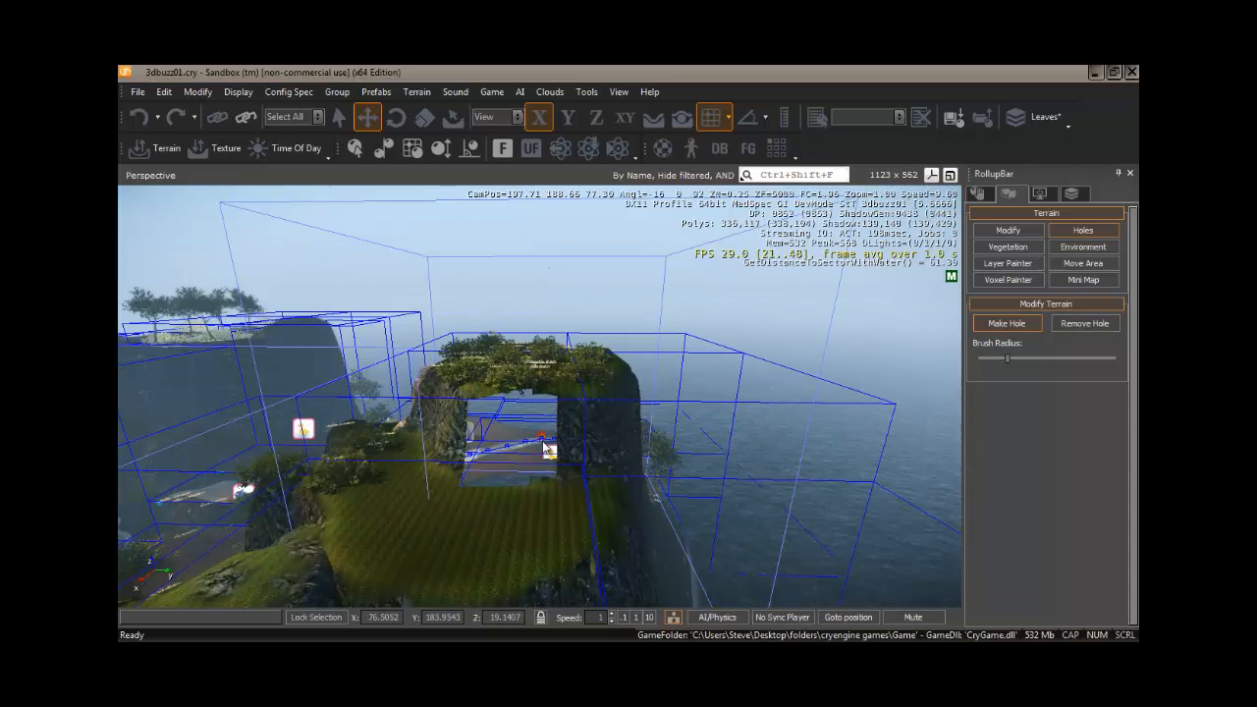
pyautogui.moveTo(544, 442); pyautogui.dragTo(543, 449, button='right')
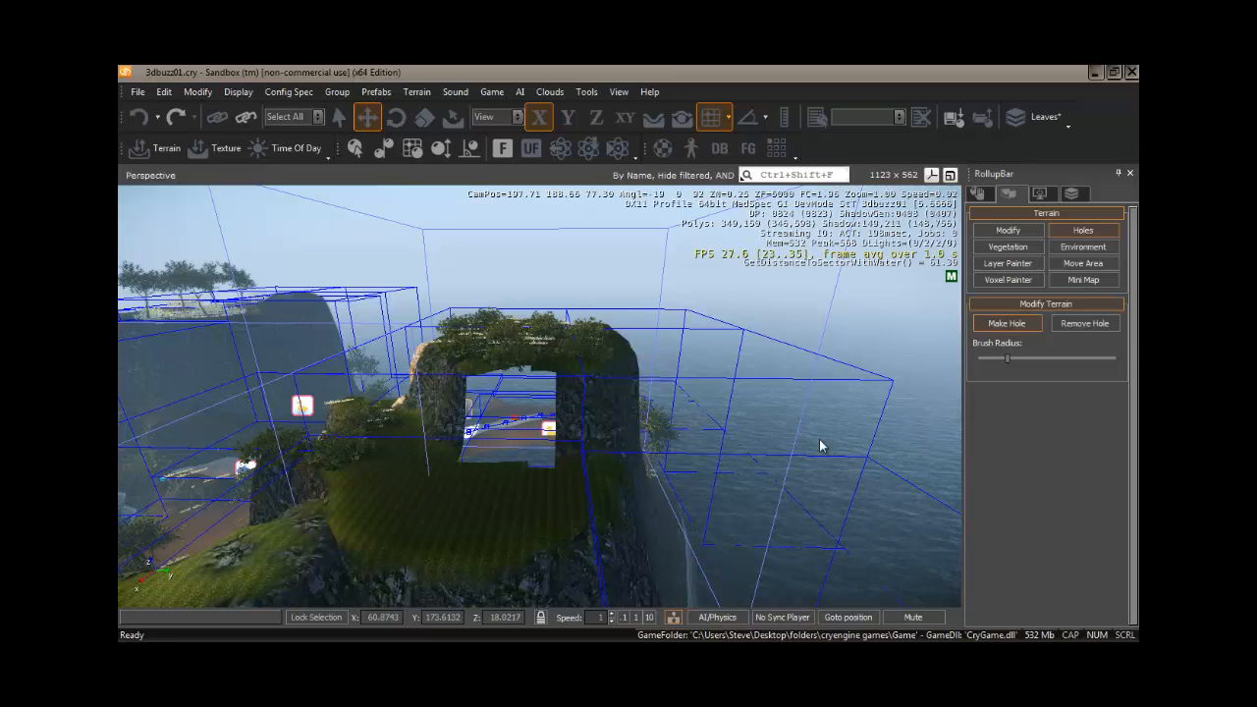
# - Leave terrain hole editing, return to the object tools and show the Misc object types
pyautogui.click(979, 194)
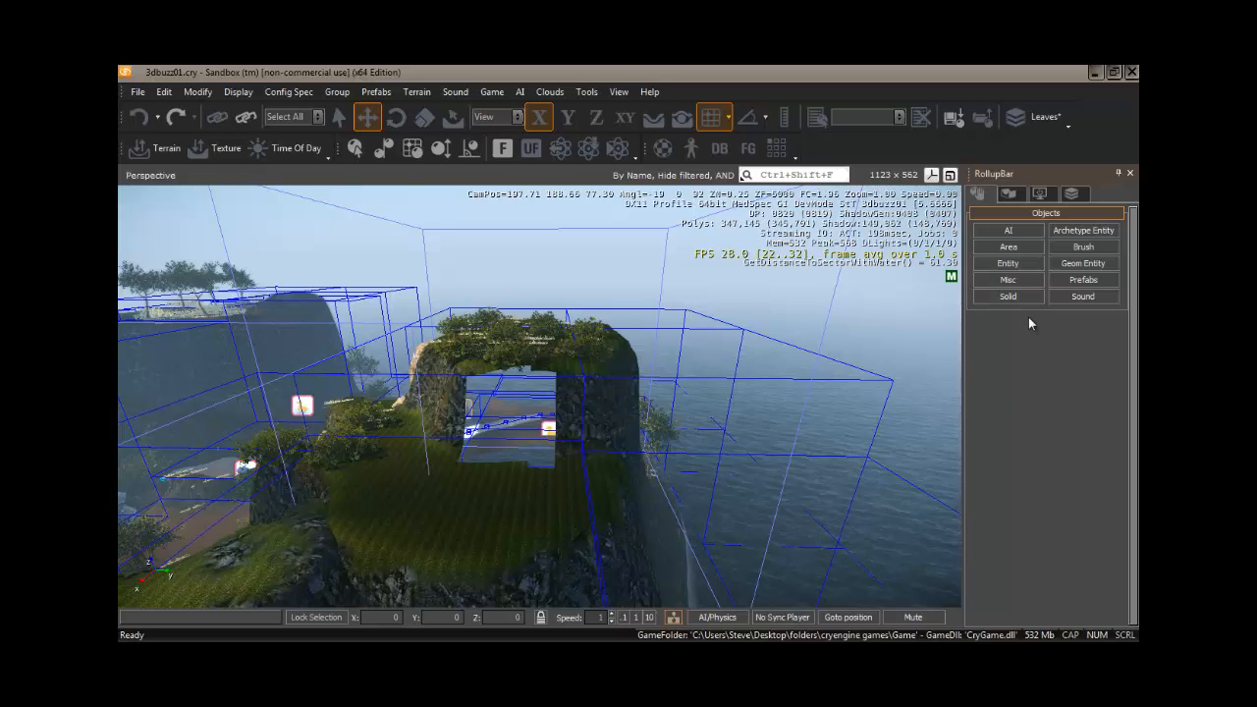
pyautogui.click(1012, 262)
pyautogui.click(1012, 281)
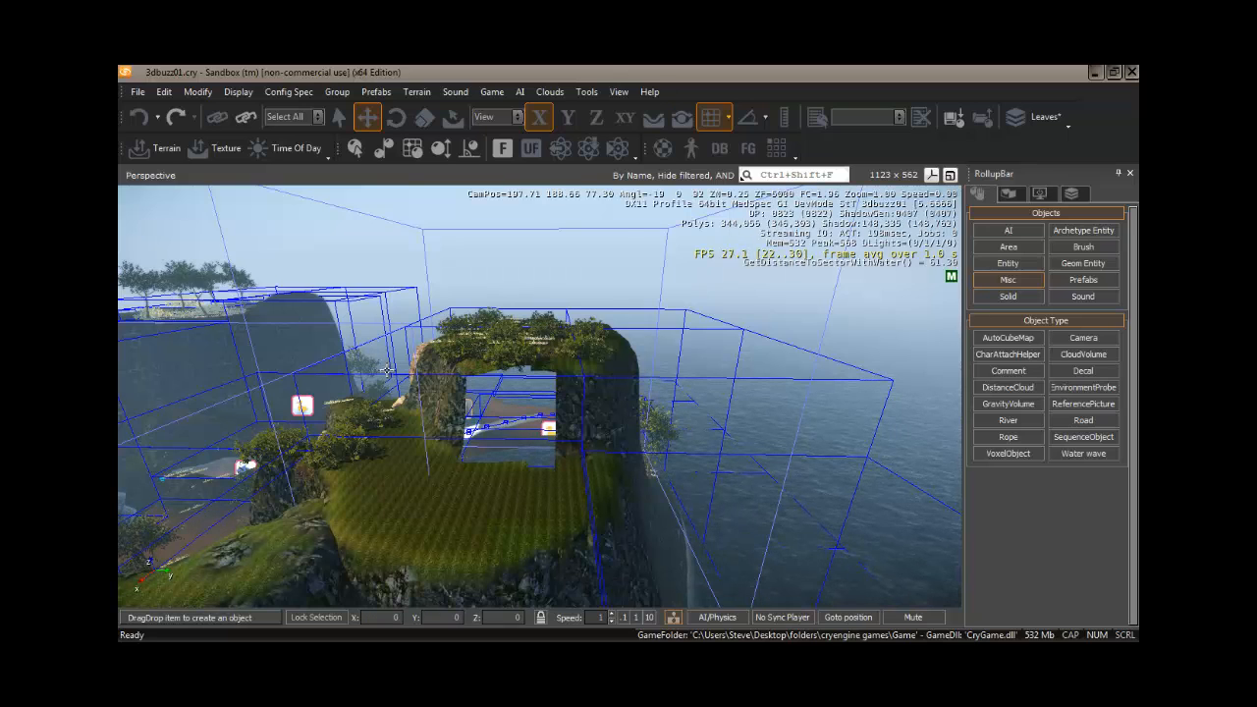
# - Try the first of the two VoxelObject_01 entries in the object list and check its location in the scene
pyautogui.hotkey('ctrl', 't')
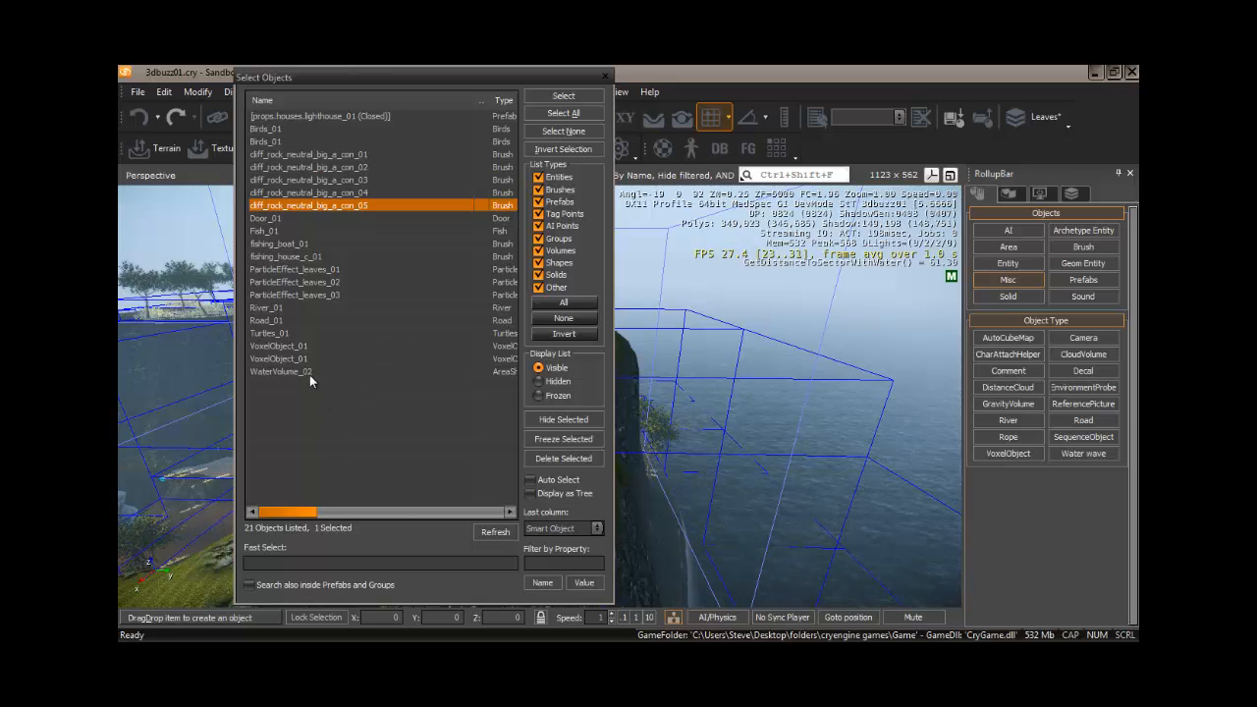
pyautogui.click(285, 358)
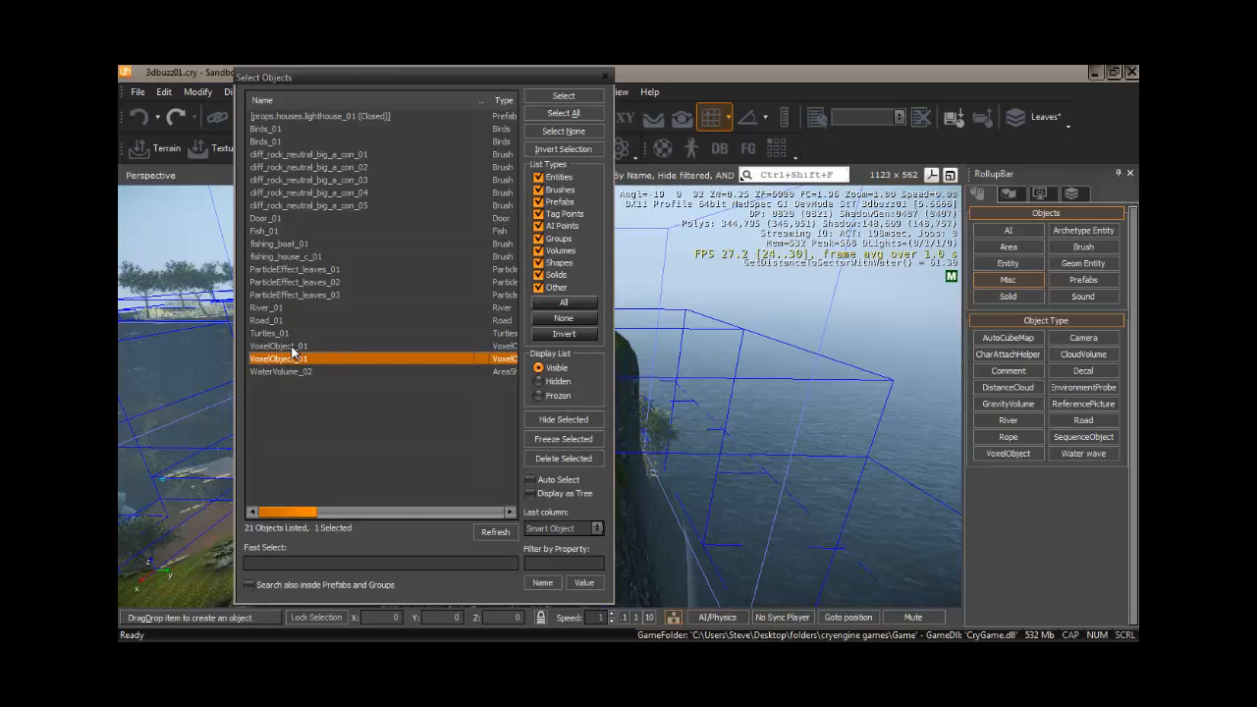
pyautogui.click(285, 345)
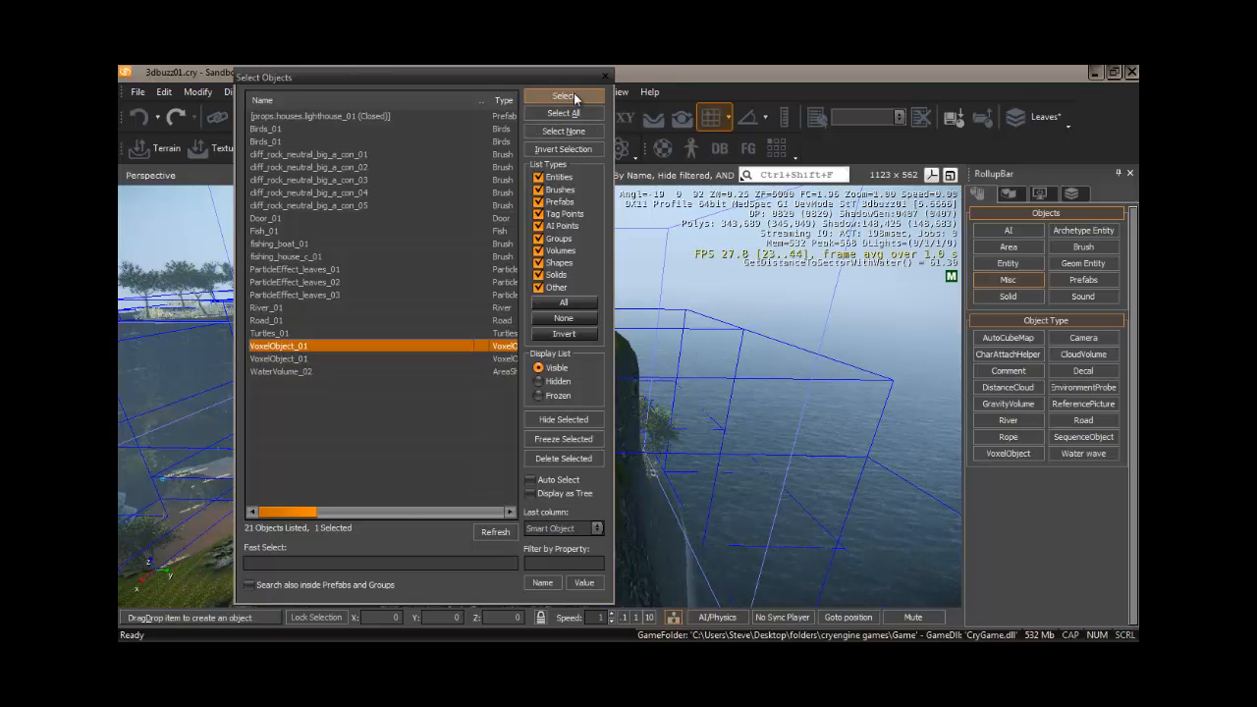
pyautogui.click(574, 95)
pyautogui.click(606, 75)
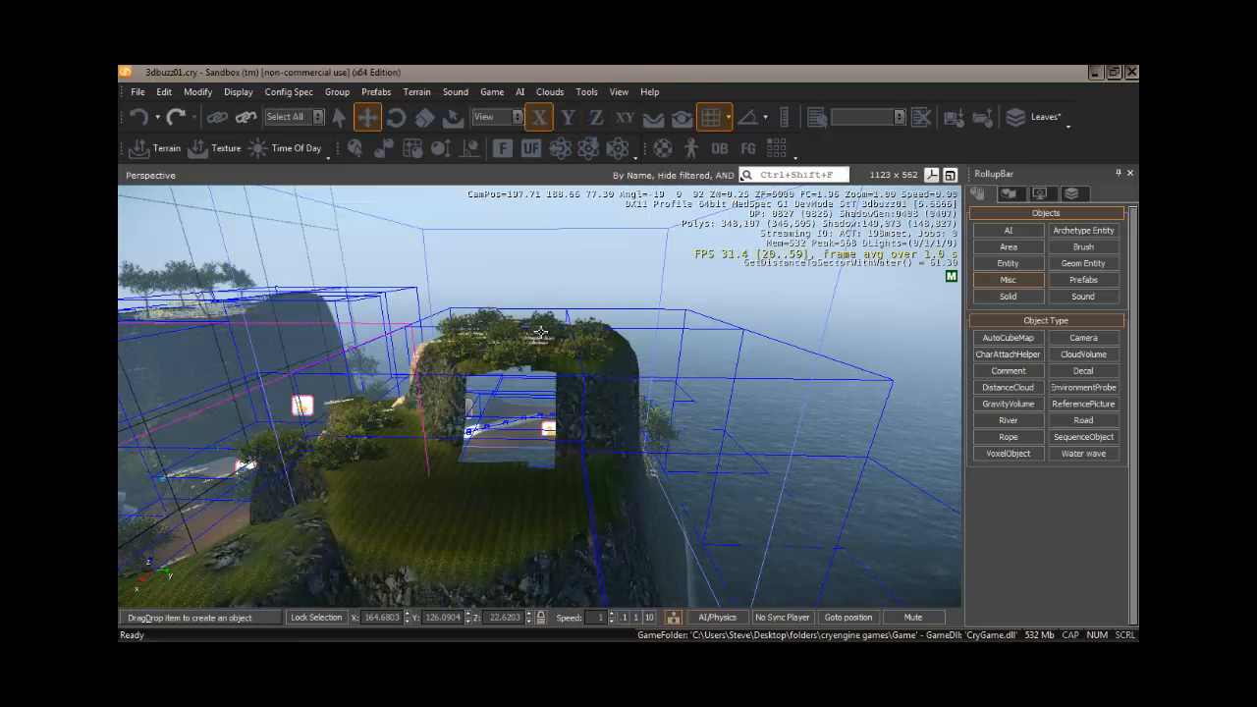
pyautogui.moveTo(535, 332); pyautogui.dragTo(514, 328, button='right')
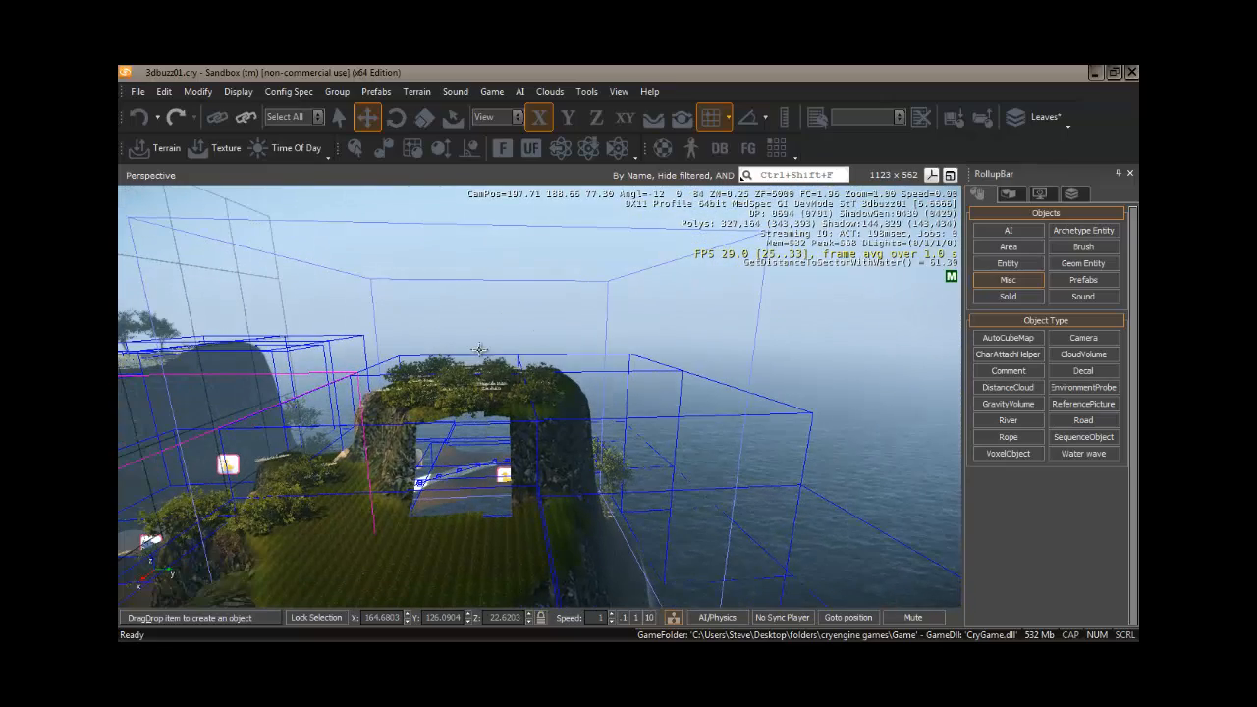
# - Select the second VoxelObject_01 entry in the object list, the voxel object enclosing the cliff with the hole
pyautogui.hotkey('ctrl', 't')
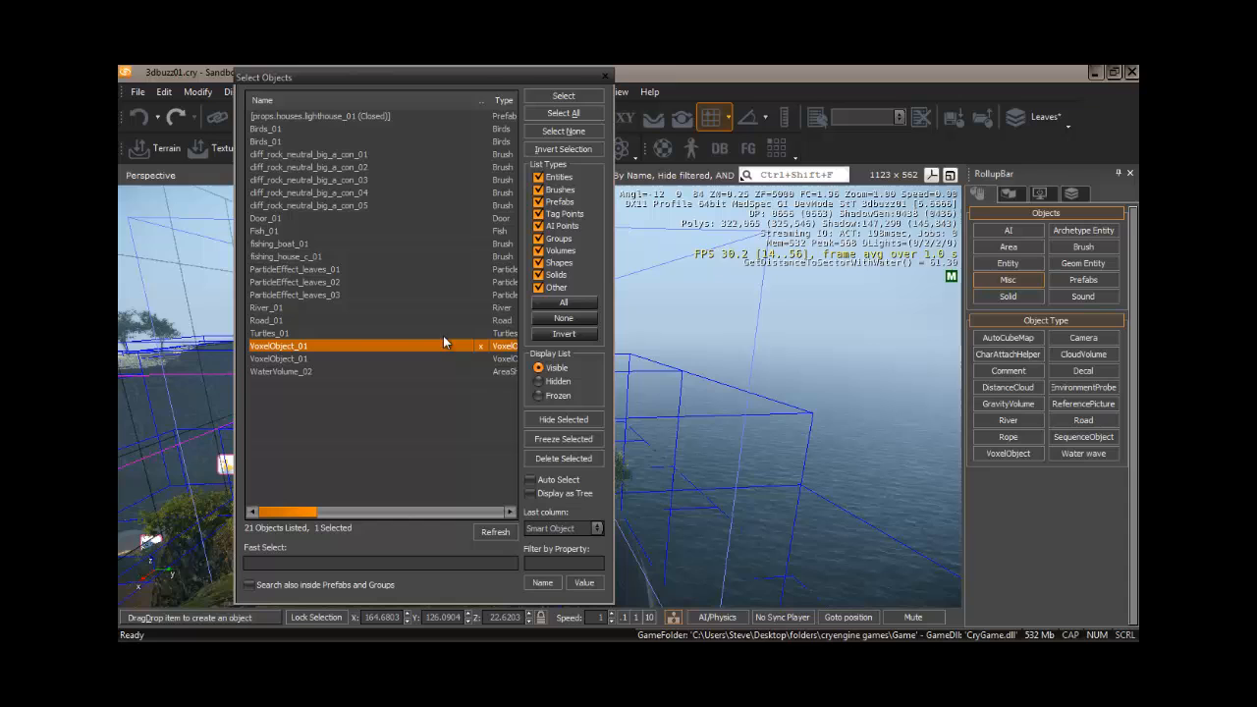
pyautogui.click(288, 359)
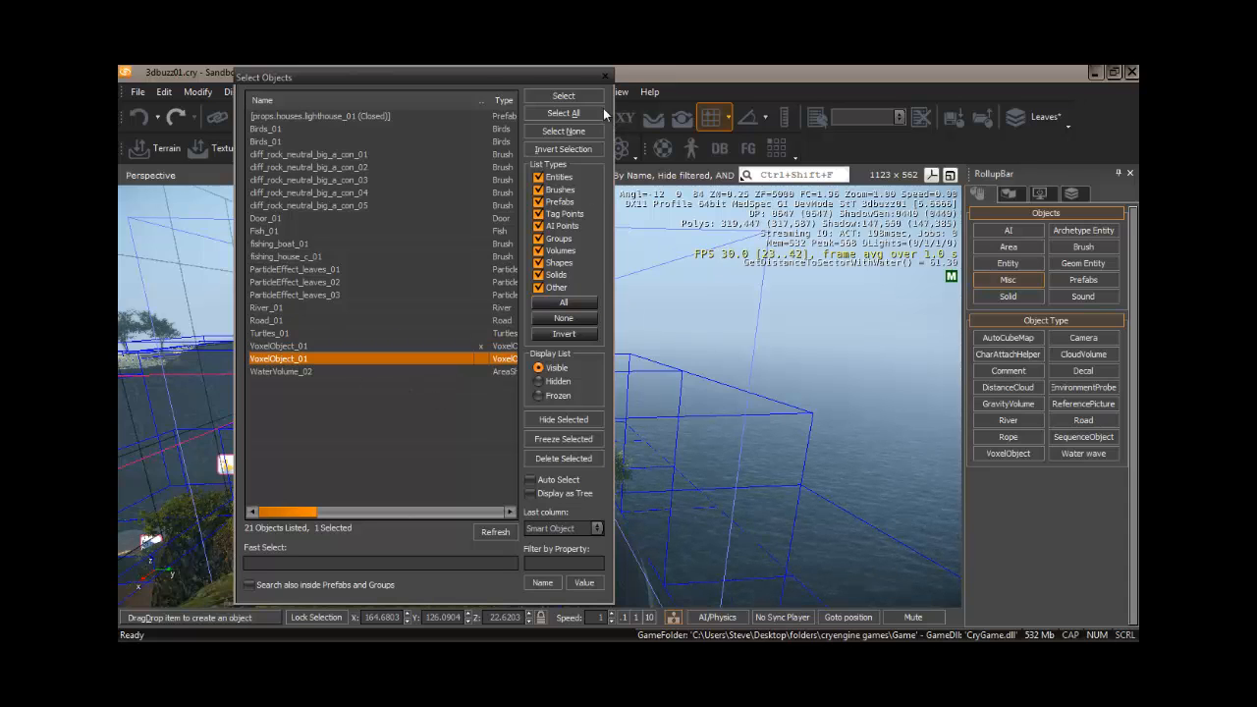
pyautogui.click(566, 95)
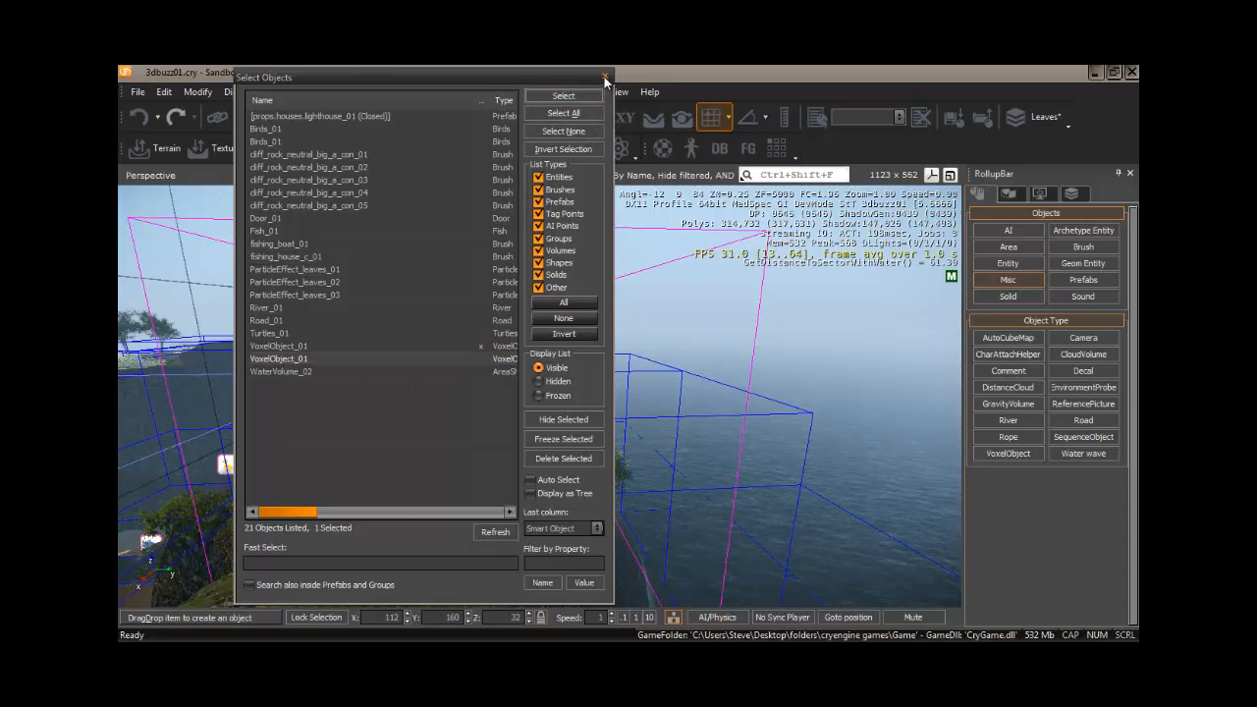
pyautogui.click(604, 76)
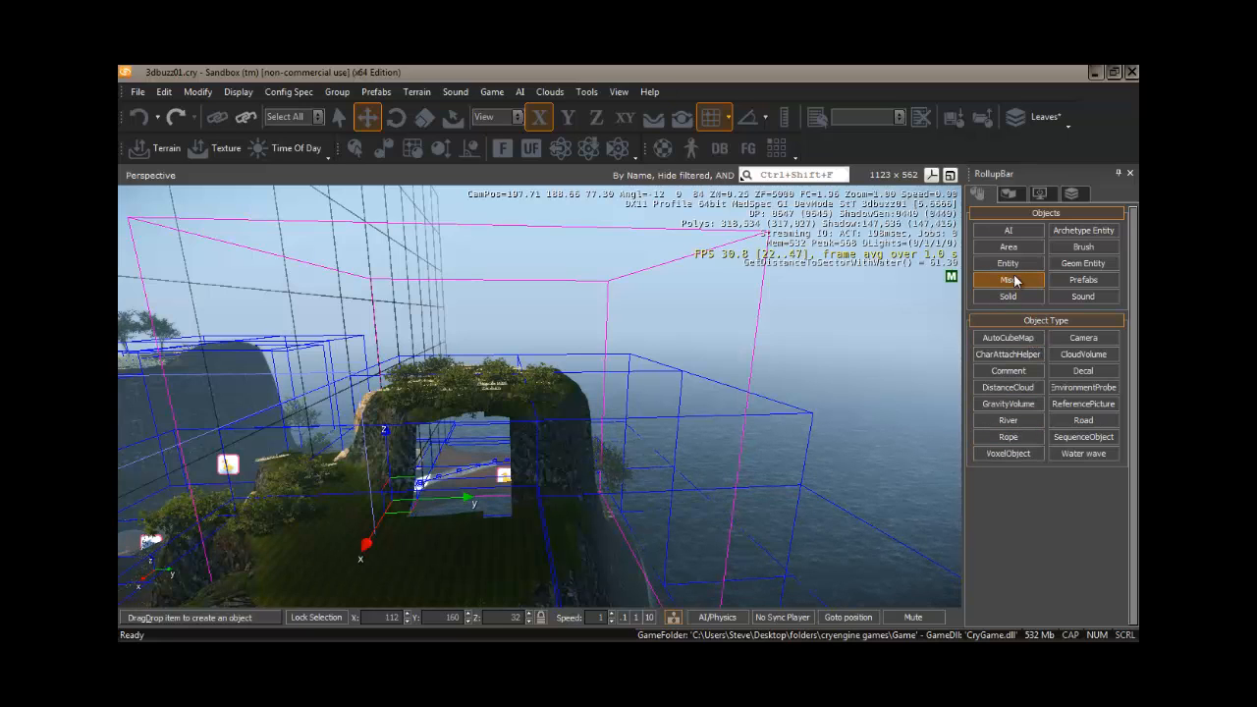
# - Enable LinkToTerrain in the selected voxel object's parameters and copy the terrain into the voxel
pyautogui.click(1008, 453)
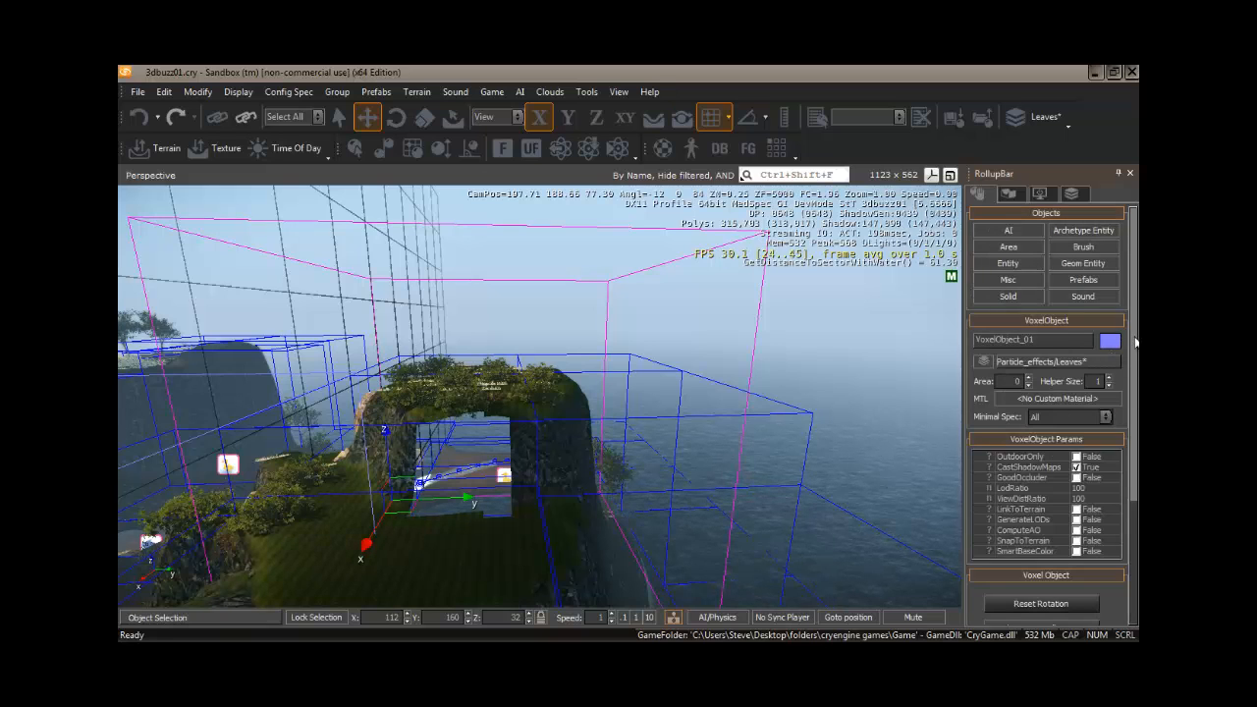
pyautogui.scroll(-5, 1137, 341)
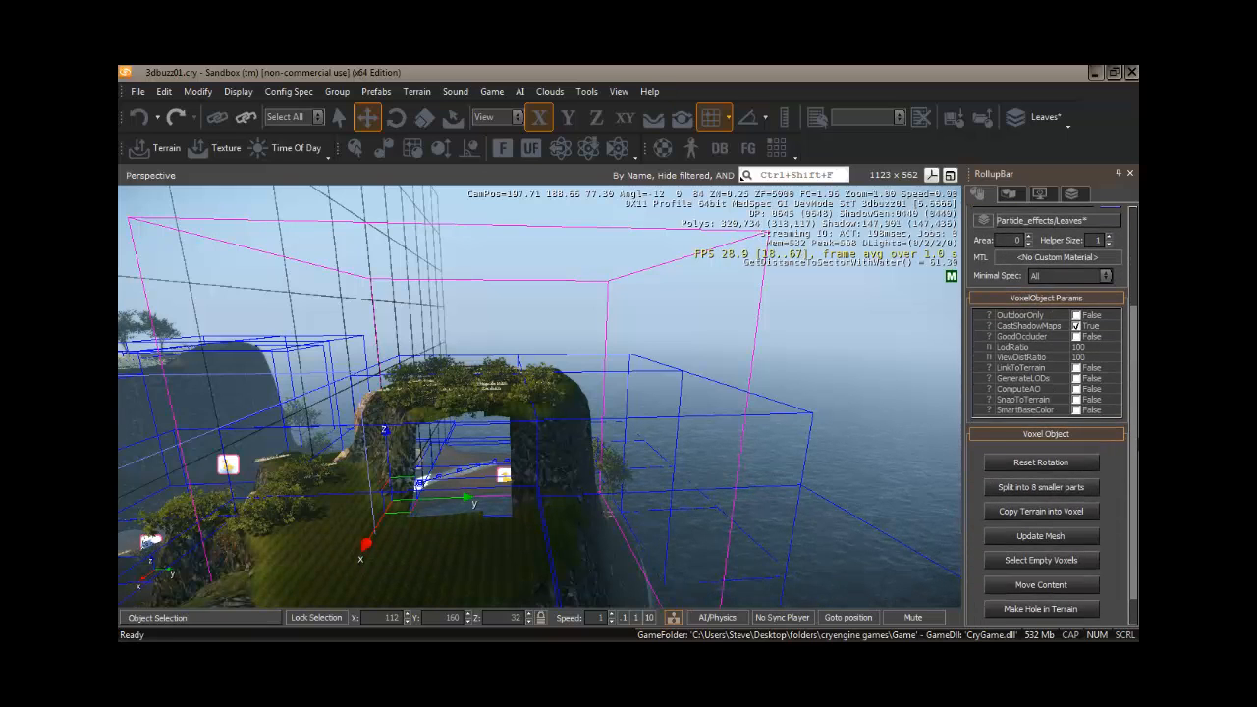
pyautogui.scroll(-1, 1056, 365)
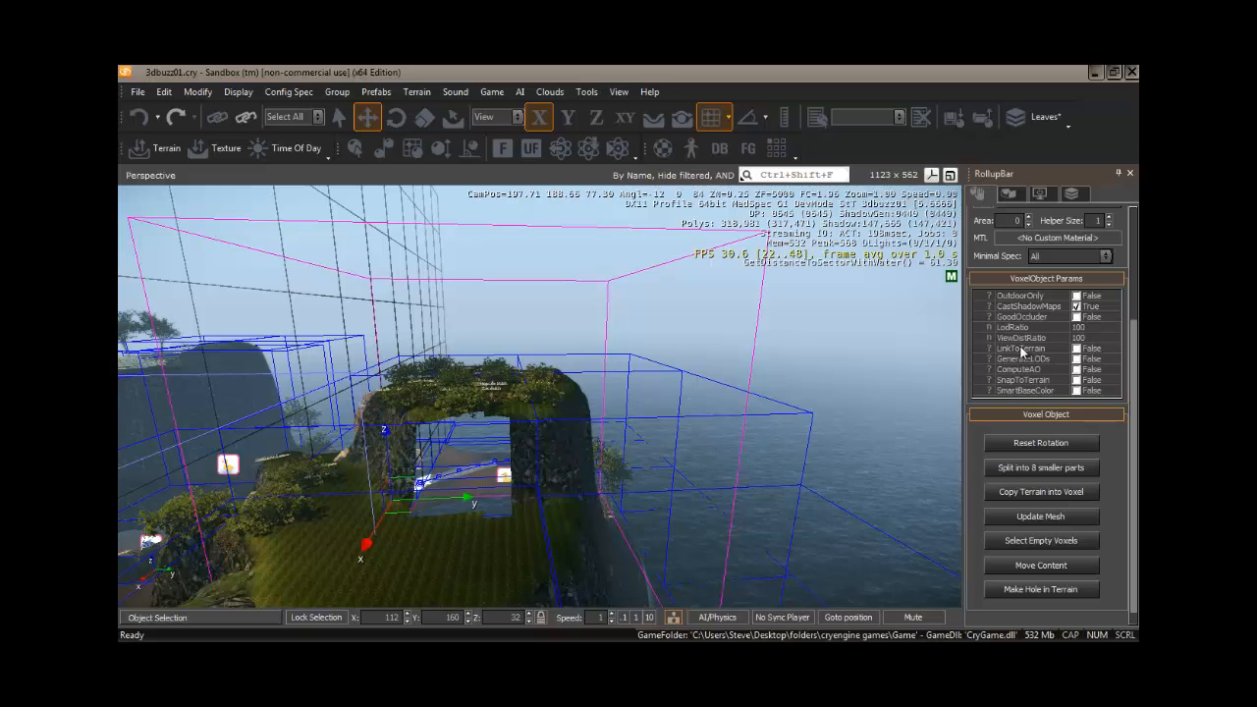
pyautogui.click(1077, 349)
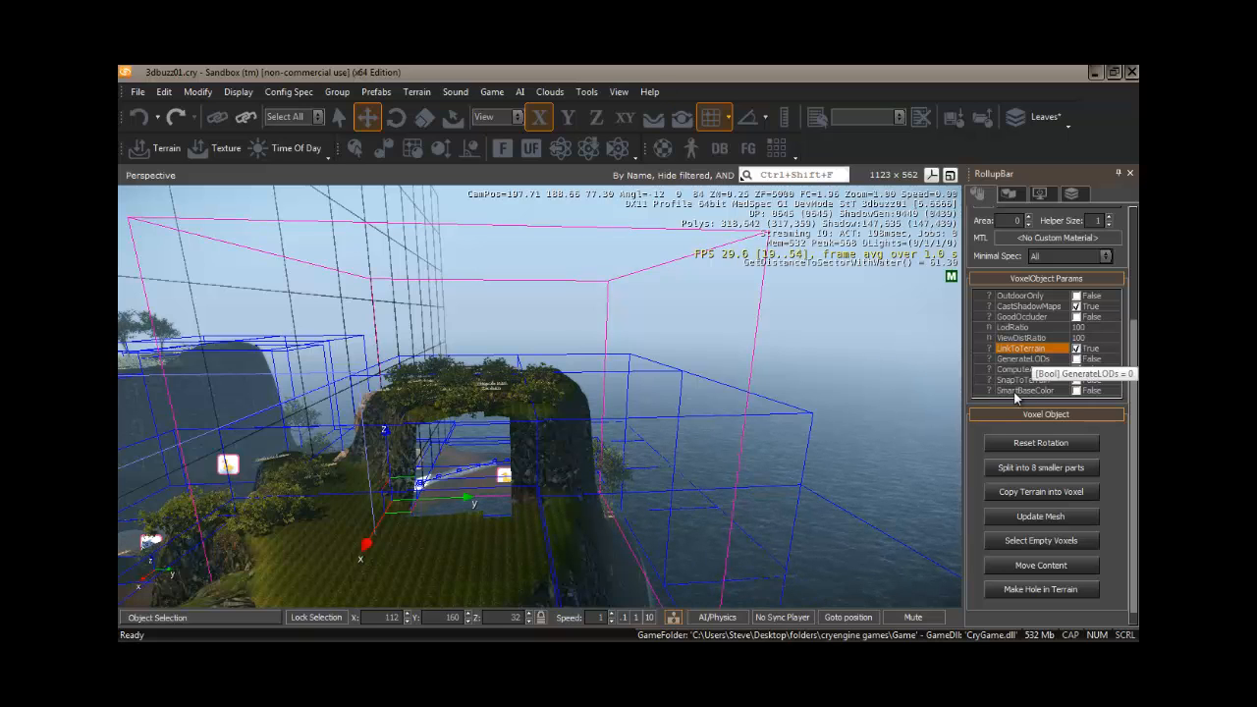
pyautogui.click(1043, 492)
pyautogui.click(505, 472)
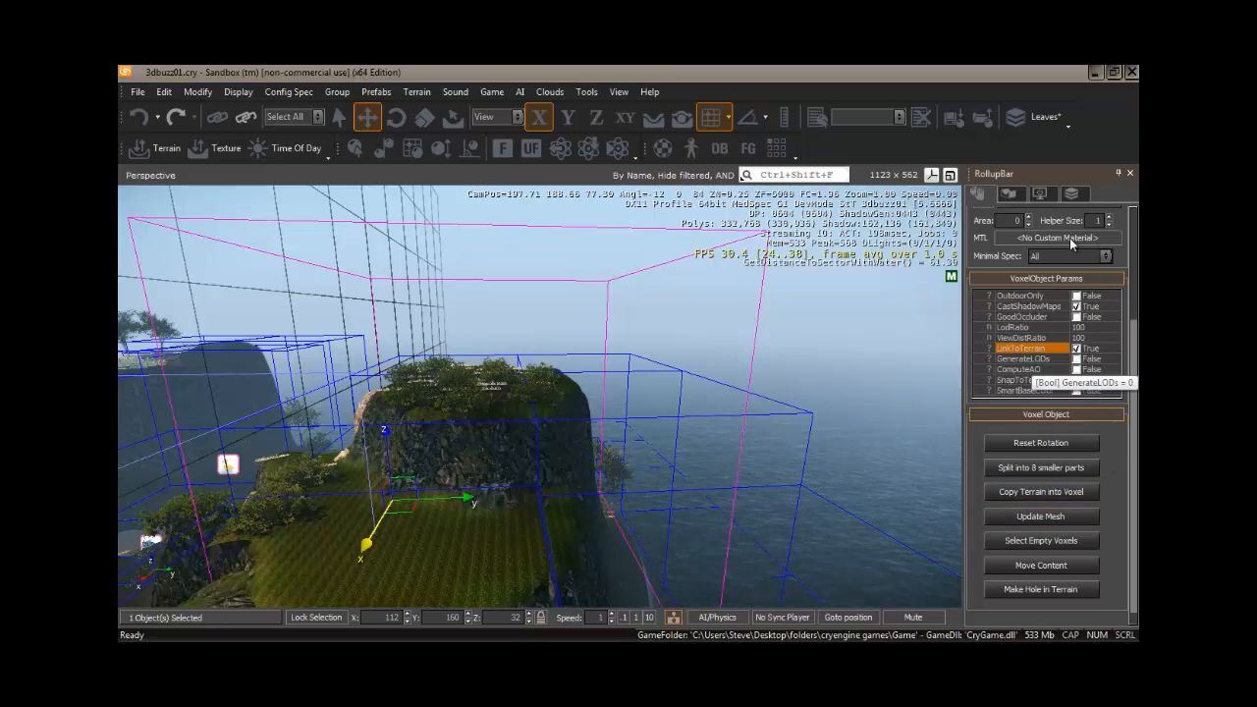
# - Switch to the Voxel Painter, choose the Soft Subtract brush and set its radius to 4
pyautogui.click(1009, 193)
pyautogui.click(1015, 280)
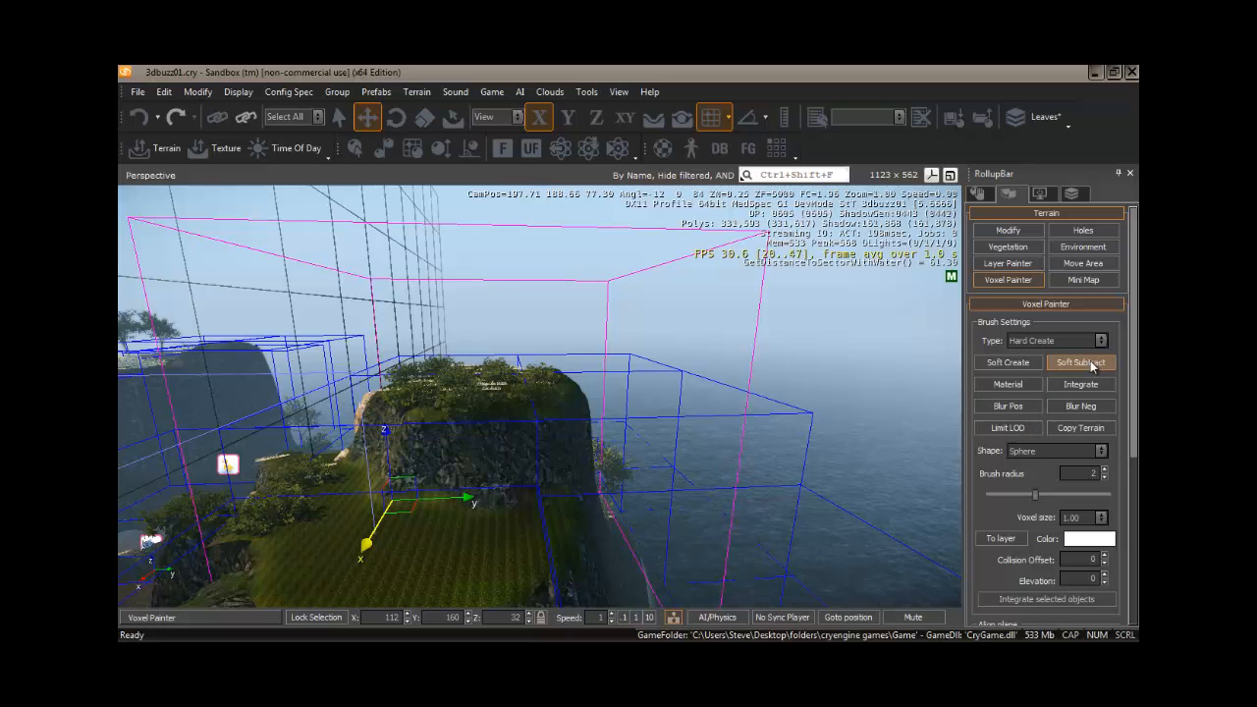
pyautogui.click(1084, 361)
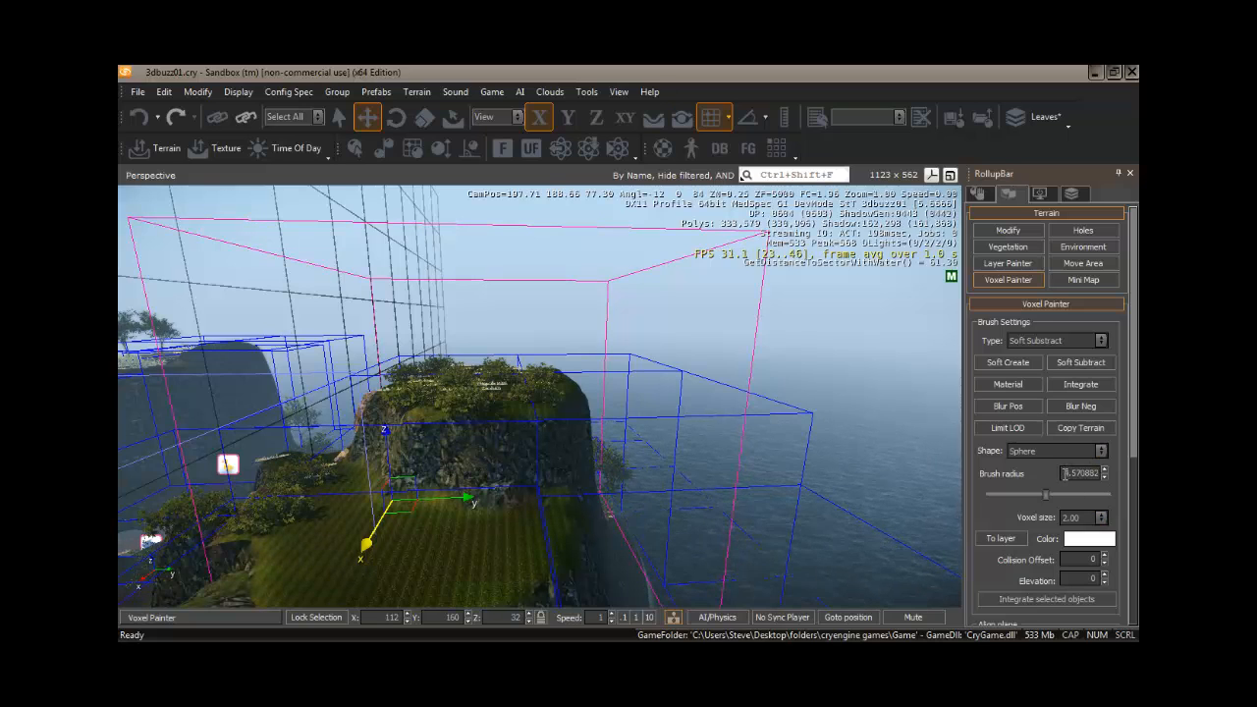
pyautogui.doubleClick(1110, 473)
pyautogui.write('4')
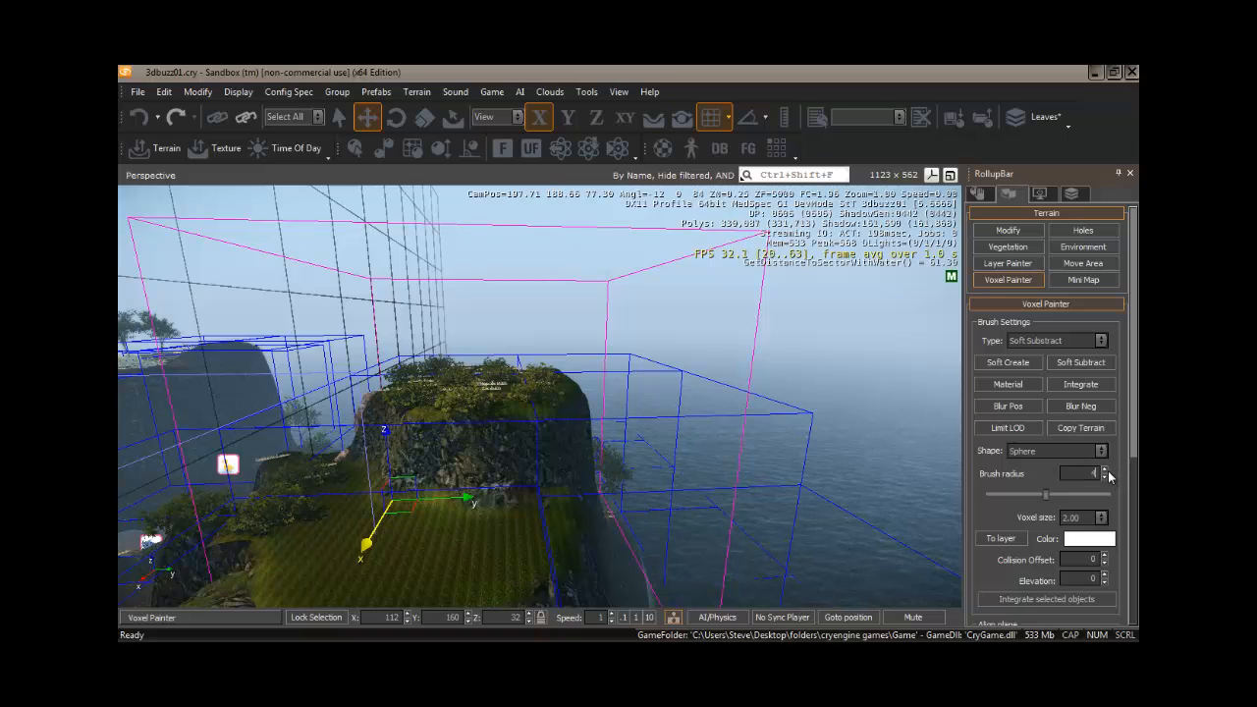
# - Try carving a cavity into the cliff face with the Soft Subtract brush, then undo the carving
pyautogui.press('w')
pyautogui.moveTo(464, 503); pyautogui.dragTo(469, 495, button='right')
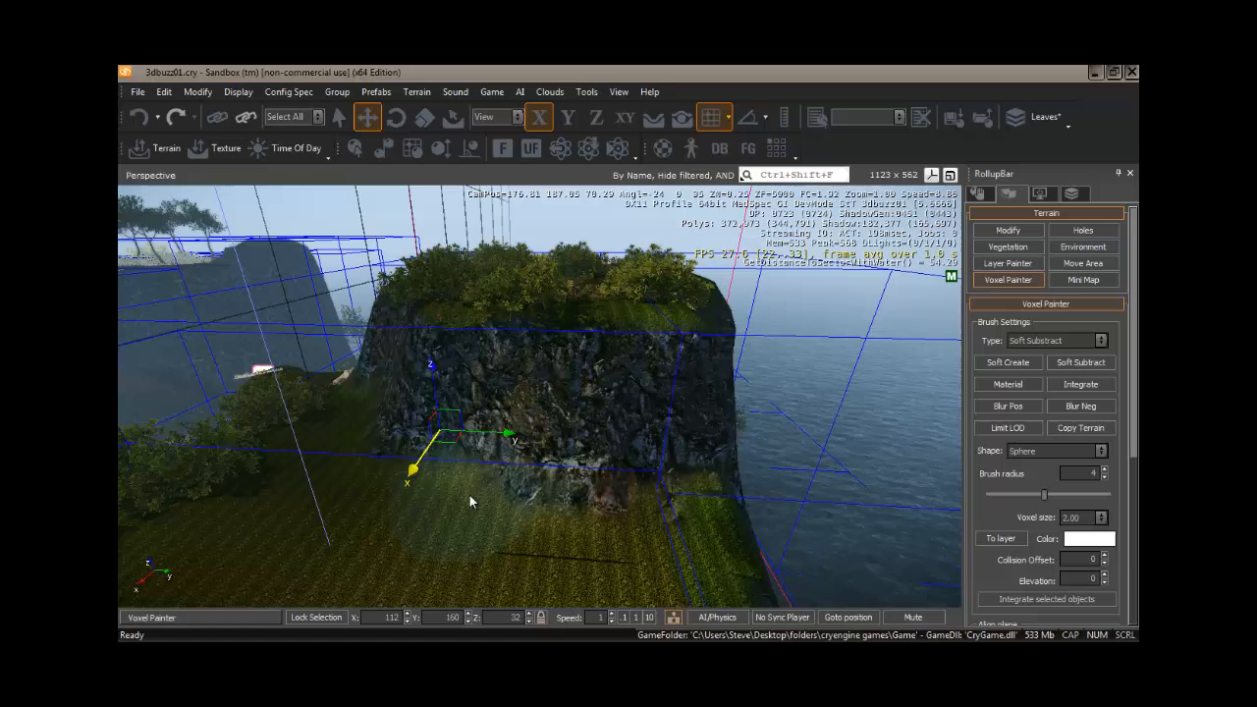
pyautogui.click(511, 428)
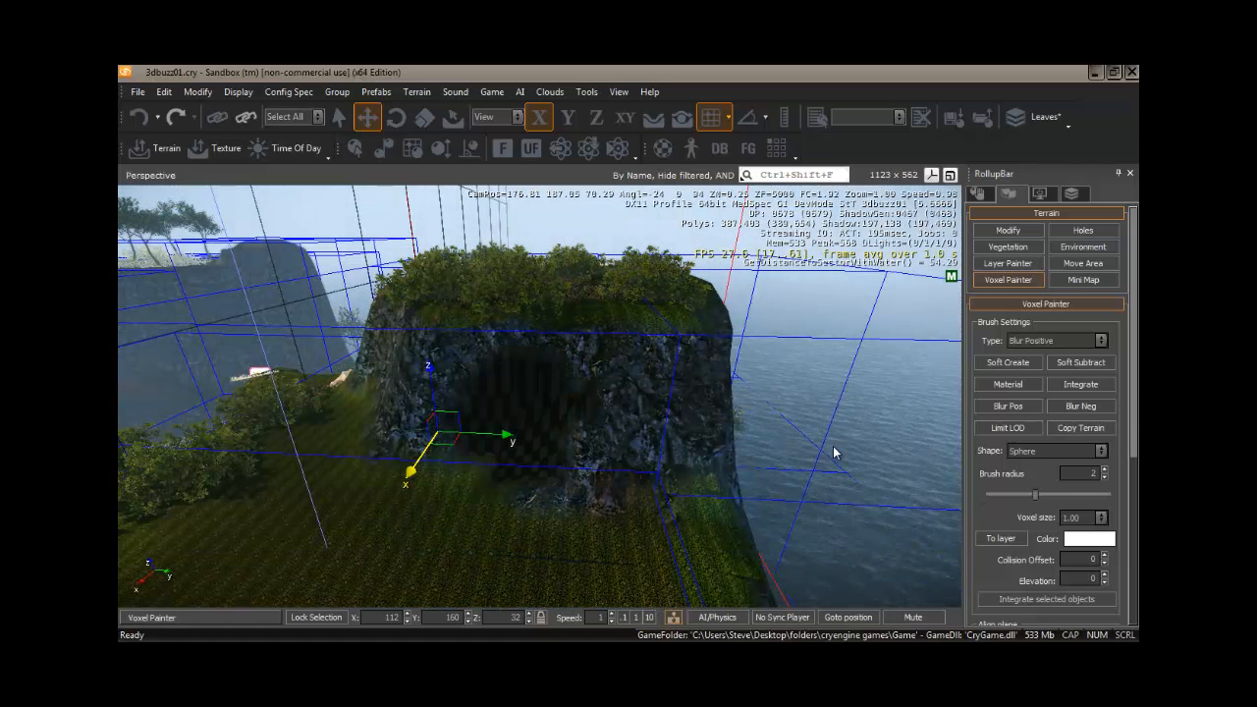
pyautogui.hotkey('ctrl', 'z')
# - Choose the cliff_next_to_ocean surface type for the Soft Subtract brush and carve a cavity into the cliff face
pyautogui.moveTo(1137, 343); pyautogui.dragTo(1137, 511)
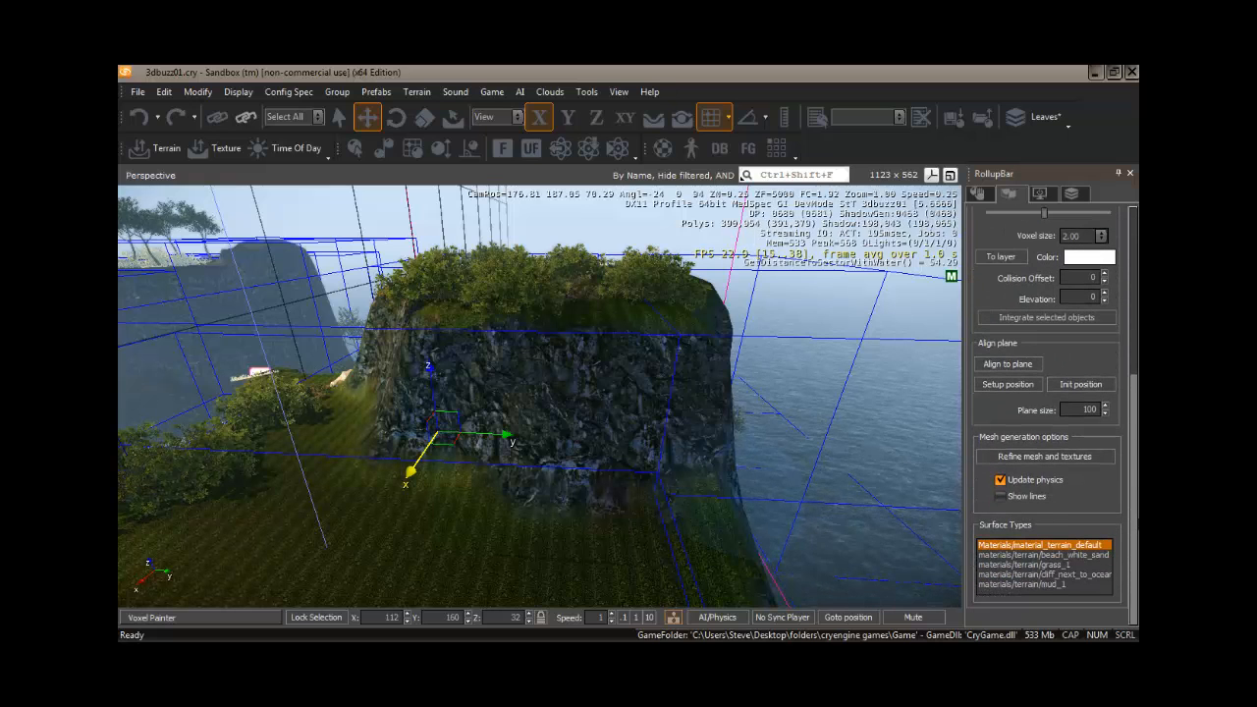
pyautogui.click(1066, 576)
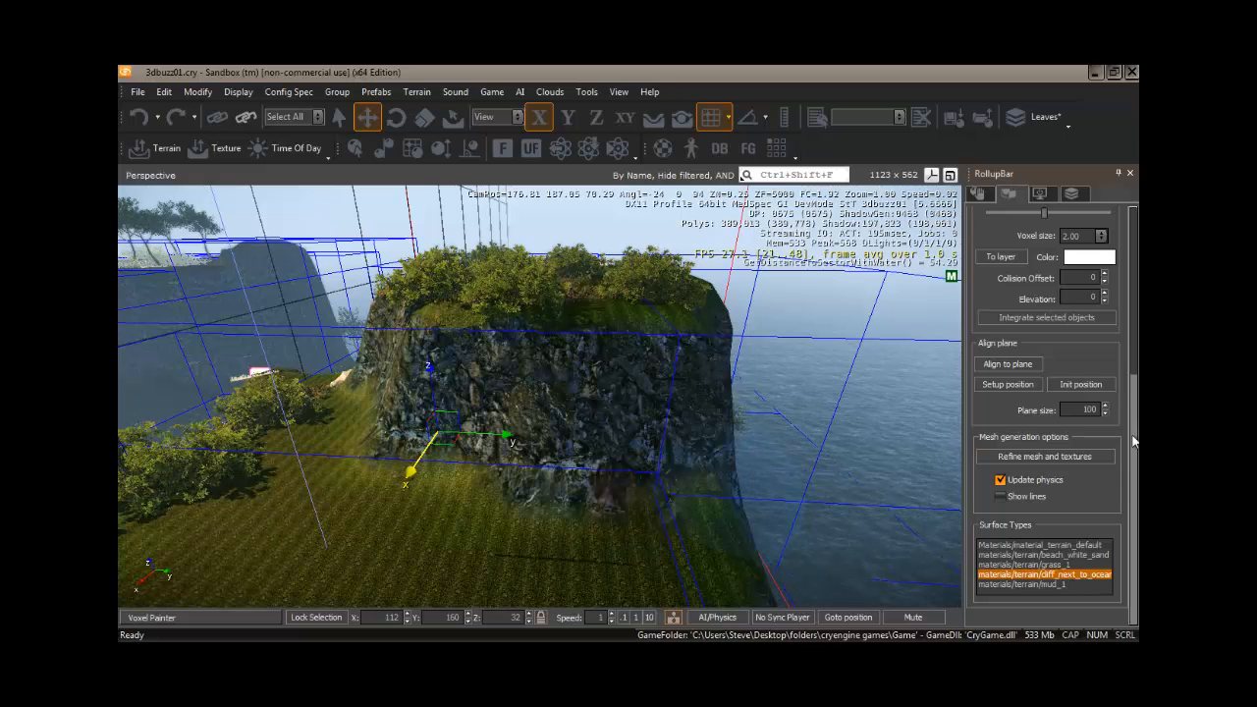
pyautogui.moveTo(1134, 441); pyautogui.dragTo(1133, 279)
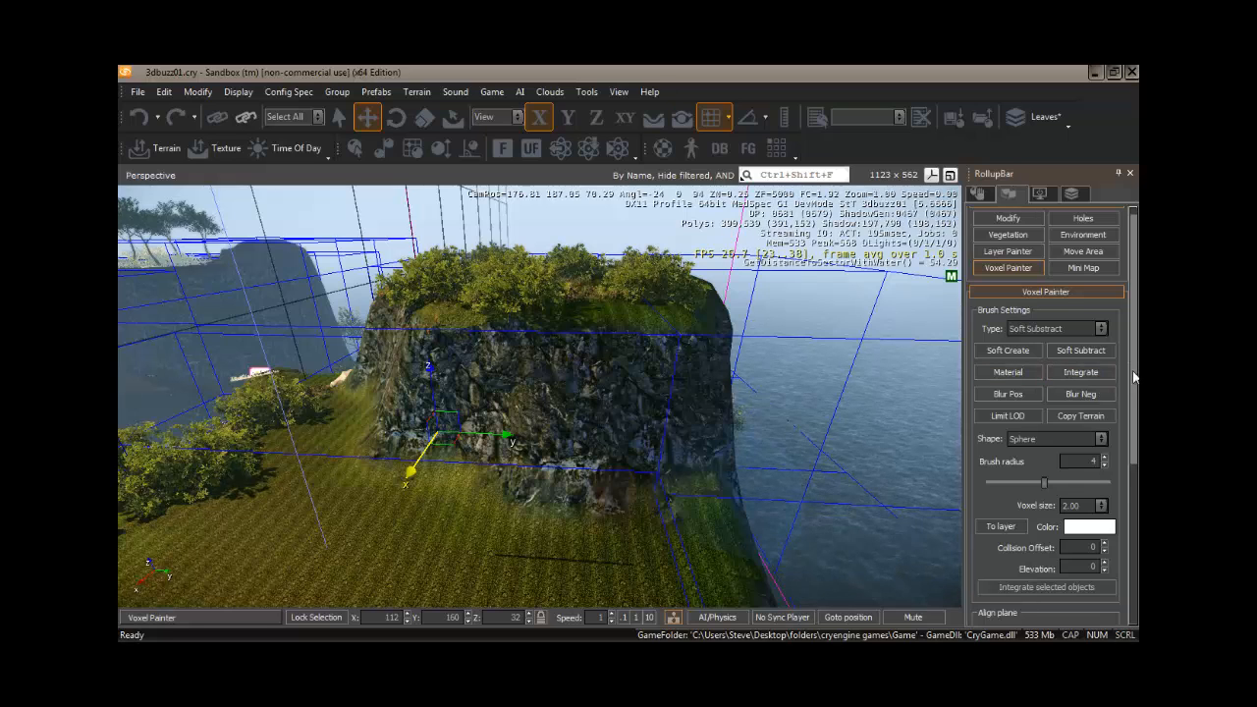
pyautogui.scroll(1, 1134, 377)
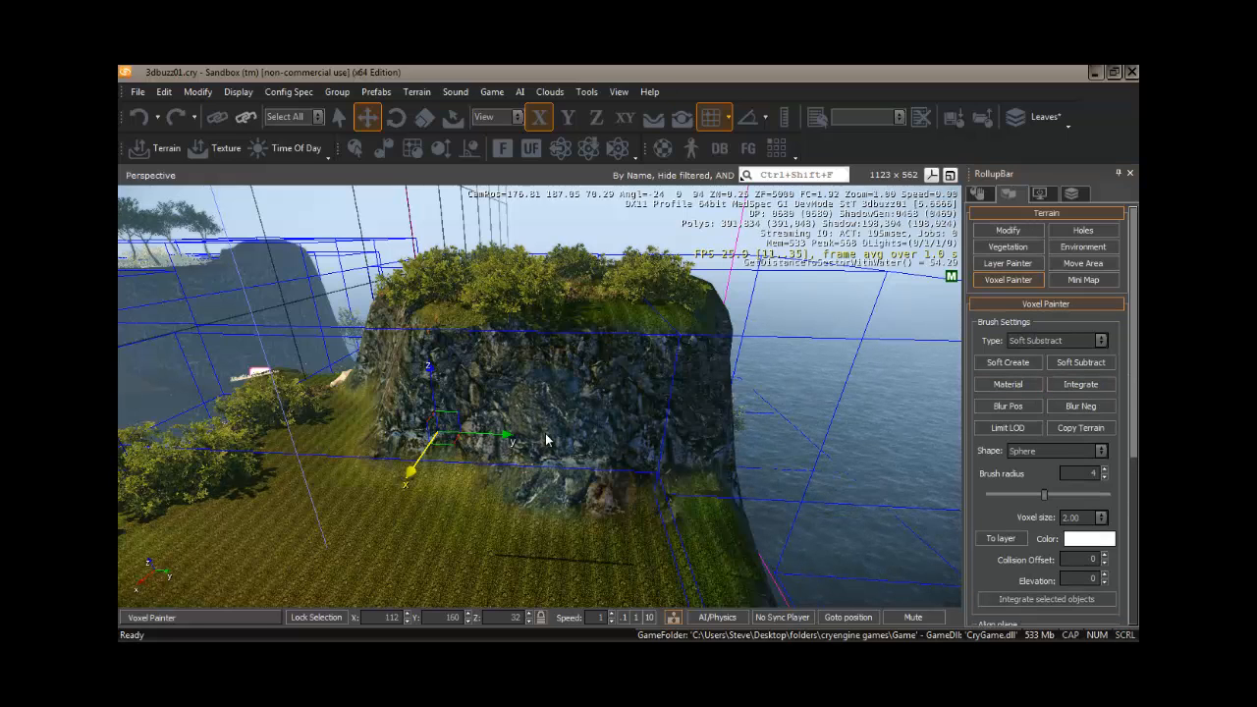
pyautogui.moveTo(548, 440)
pyautogui.mouseDown()
pyautogui.moveTo(510, 420)
pyautogui.moveTo(550, 429)
pyautogui.moveTo(556, 407)
pyautogui.moveTo(492, 396)
pyautogui.moveTo(529, 405)
pyautogui.mouseUp()
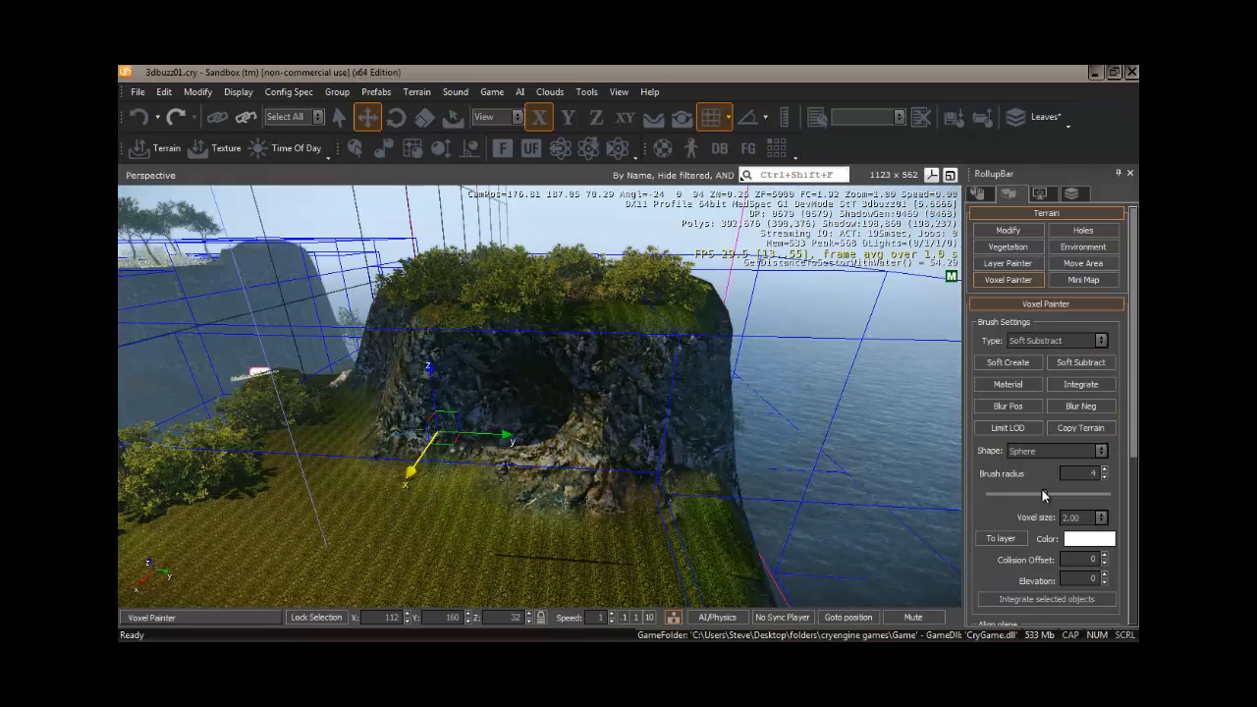
# - Set the Soft Subtract brush radius to 3 and carve the cavity in the cliff face wider and deeper
pyautogui.write('3')
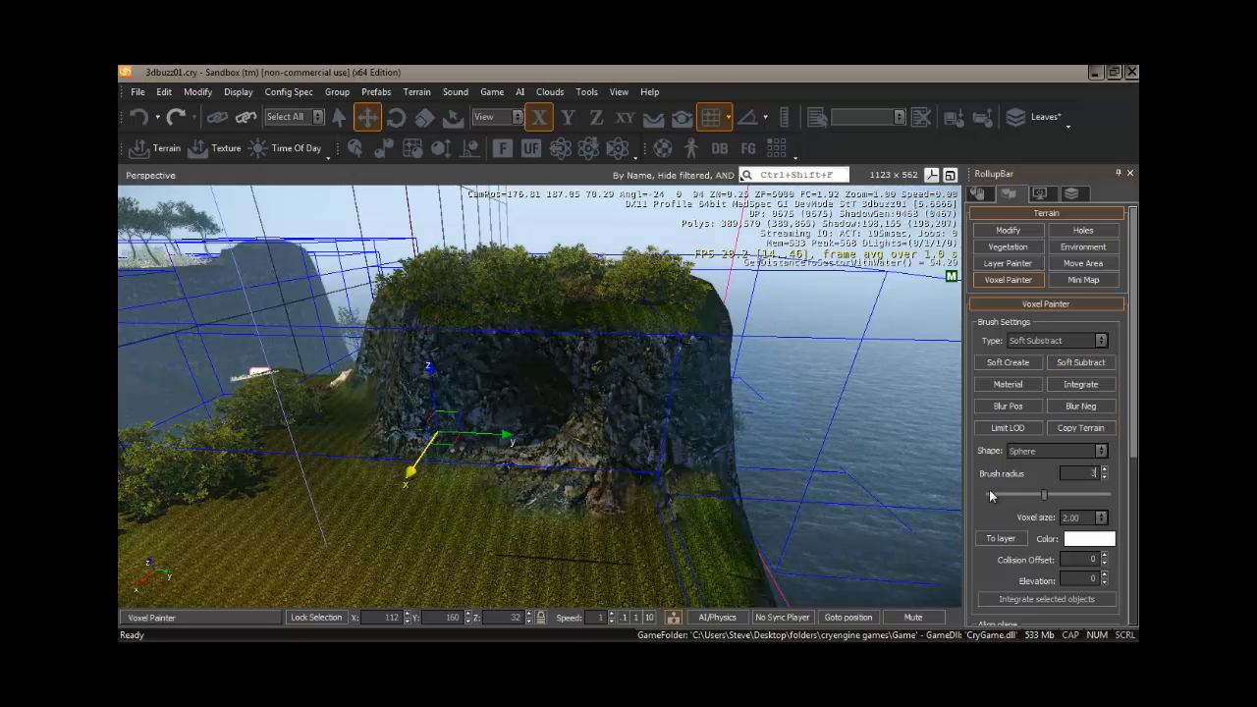
pyautogui.press('Return')
pyautogui.moveTo(500, 459); pyautogui.dragTo(500, 455, button='right')
pyautogui.press('w')
pyautogui.moveTo(500, 418)
pyautogui.mouseDown()
pyautogui.moveTo(499, 393)
pyautogui.moveTo(525, 380)
pyautogui.moveTo(511, 365)
pyautogui.moveTo(552, 358)
pyautogui.moveTo(609, 381)
pyautogui.moveTo(584, 381)
pyautogui.moveTo(578, 423)
pyautogui.moveTo(555, 444)
pyautogui.moveTo(570, 473)
pyautogui.moveTo(538, 474)
pyautogui.moveTo(491, 388)
pyautogui.moveTo(496, 447)
pyautogui.moveTo(576, 422)
pyautogui.moveTo(591, 381)
pyautogui.moveTo(913, 493)
pyautogui.moveTo(704, 457)
pyautogui.moveTo(650, 472)
pyautogui.moveTo(661, 454)
pyautogui.mouseUp()
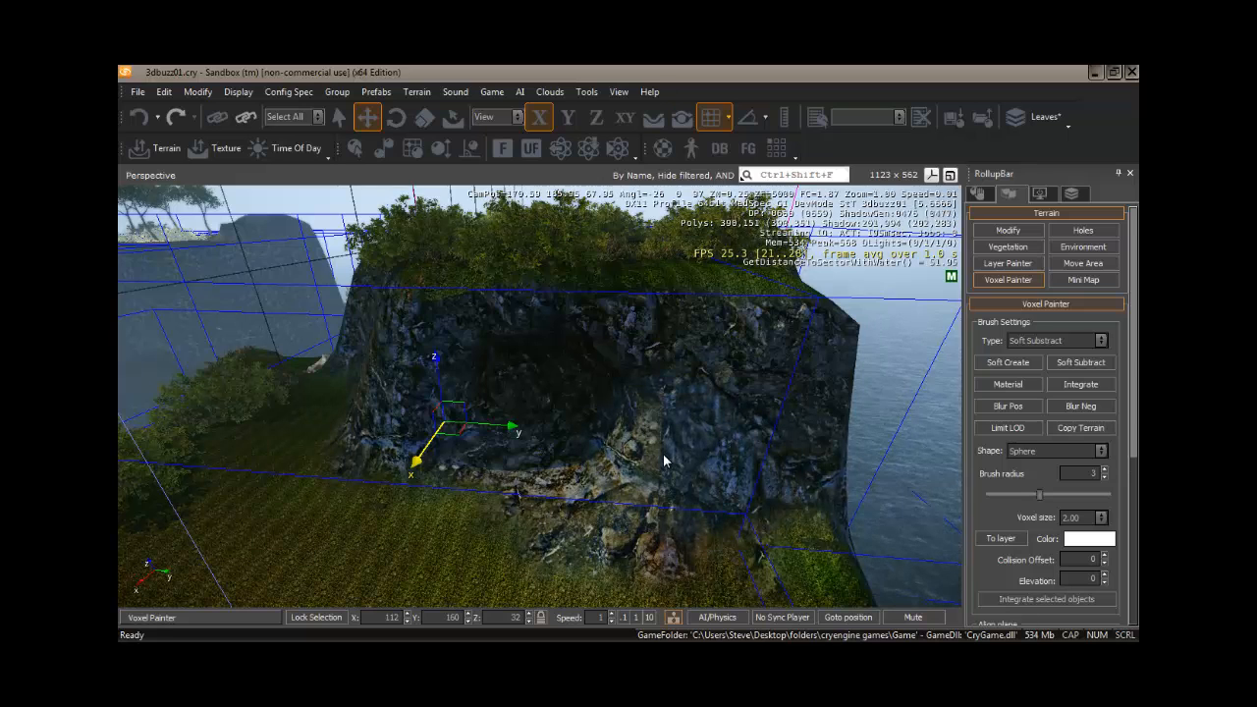
pyautogui.moveTo(682, 453); pyautogui.dragTo(865, 442, button='middle')
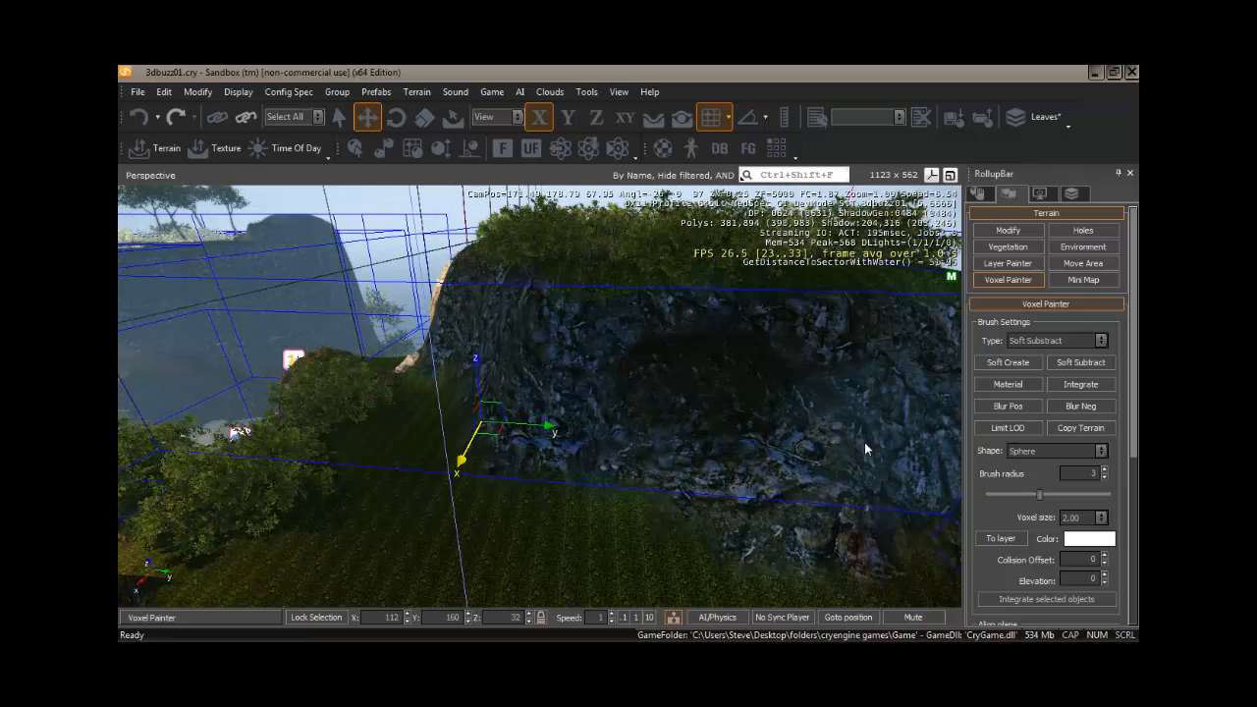
pyautogui.moveTo(828, 431); pyautogui.dragTo(821, 427, button='right')
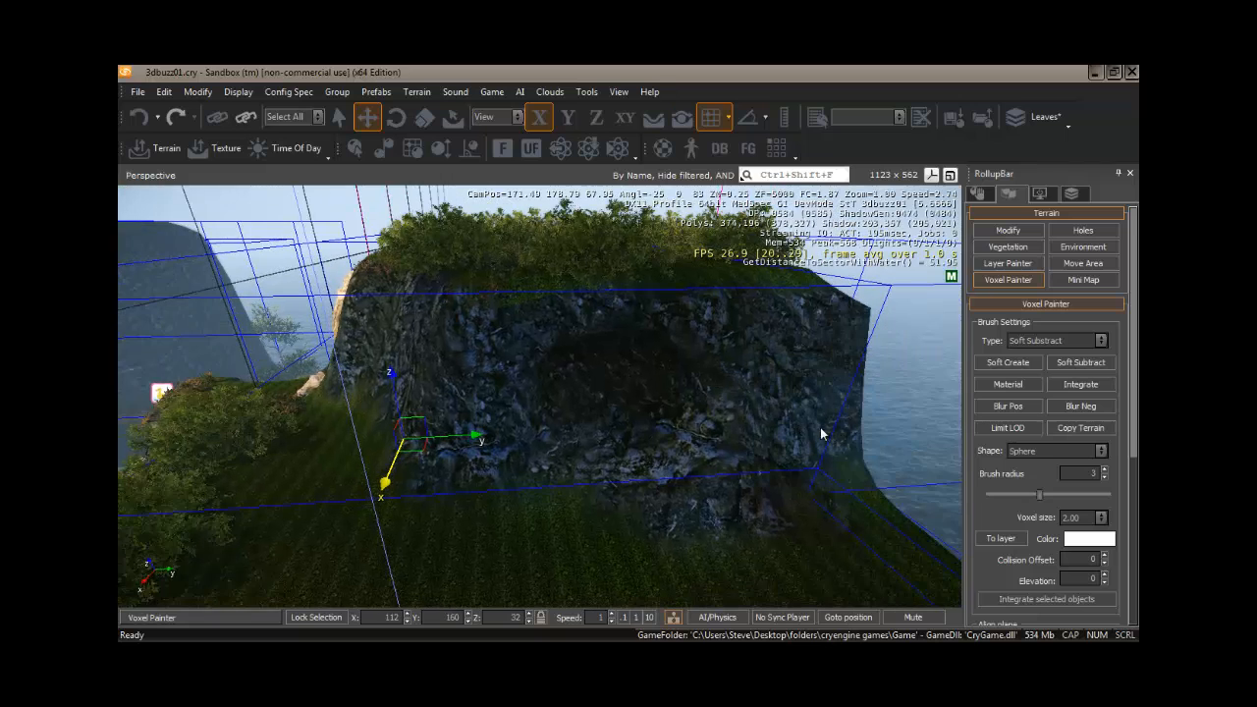
pyautogui.moveTo(751, 420)
pyautogui.mouseDown()
pyautogui.moveTo(747, 333)
pyautogui.moveTo(745, 439)
pyautogui.moveTo(739, 405)
pyautogui.mouseUp()
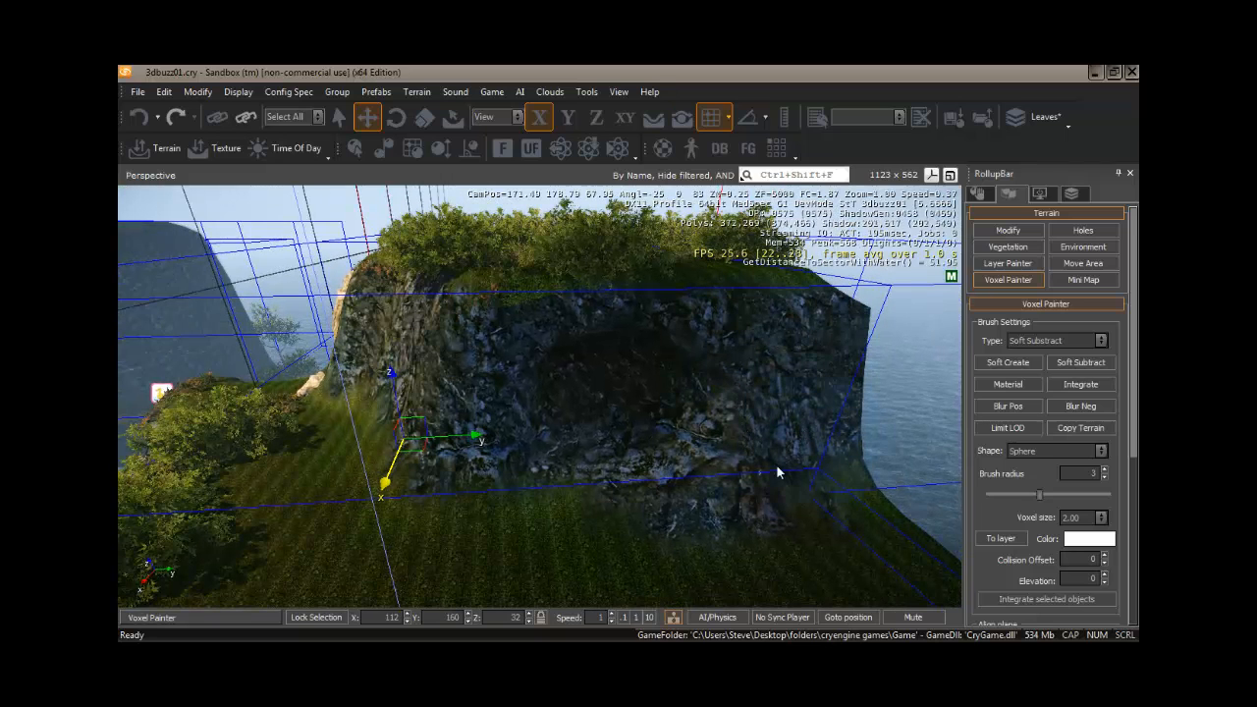
# - Build up rock around the cavity's rim with Soft Create at radius 2, and hollow its middle again with Soft Subtract at radius 3
pyautogui.click(1023, 360)
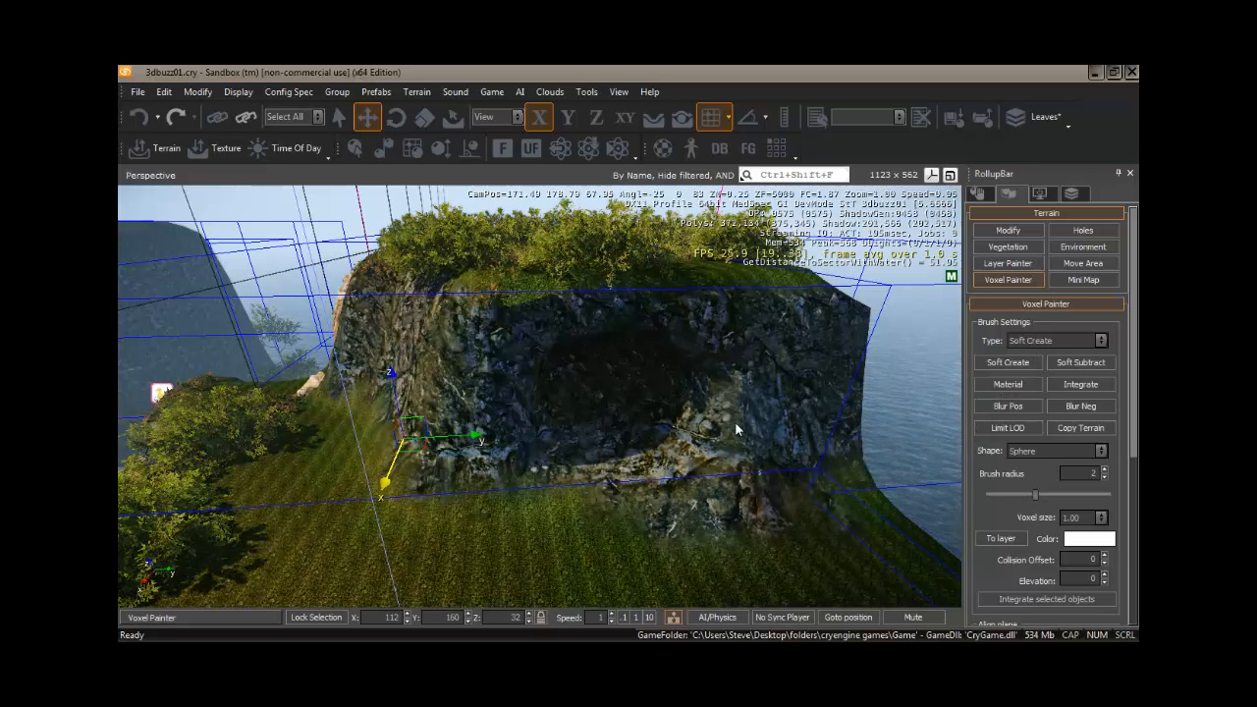
pyautogui.moveTo(735, 413)
pyautogui.mouseDown()
pyautogui.moveTo(737, 438)
pyautogui.moveTo(723, 363)
pyautogui.mouseUp()
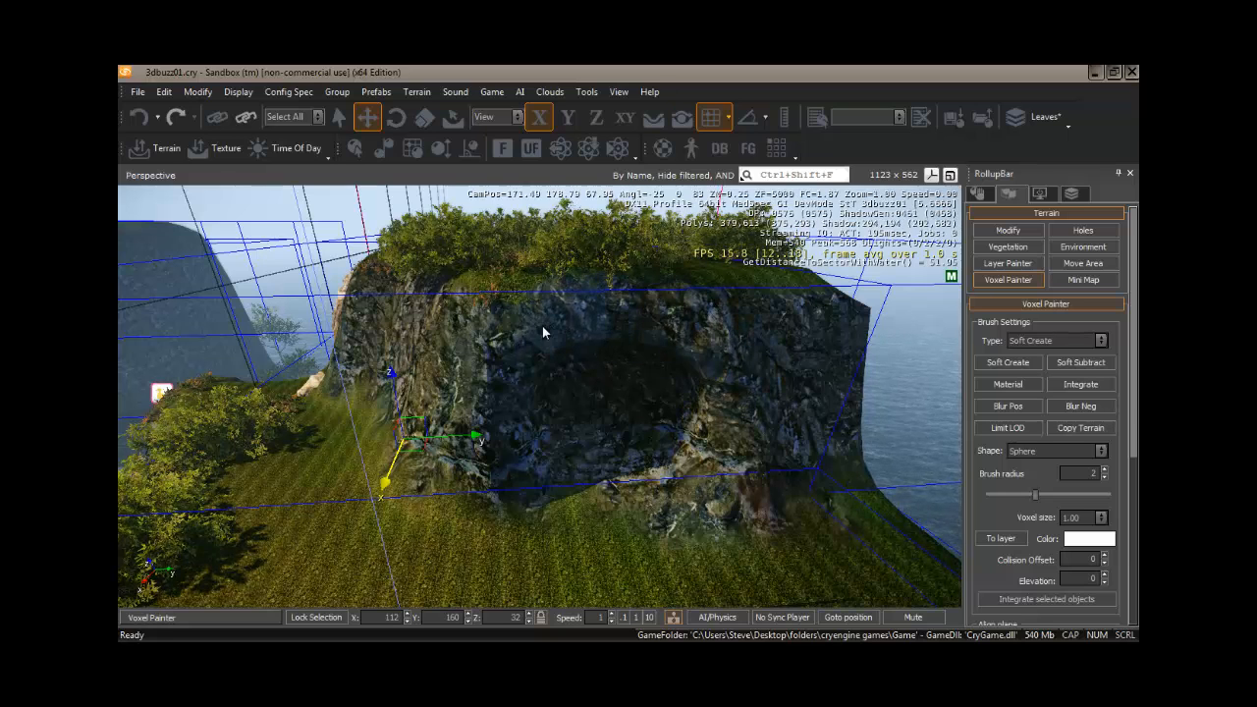
pyautogui.click(1053, 363)
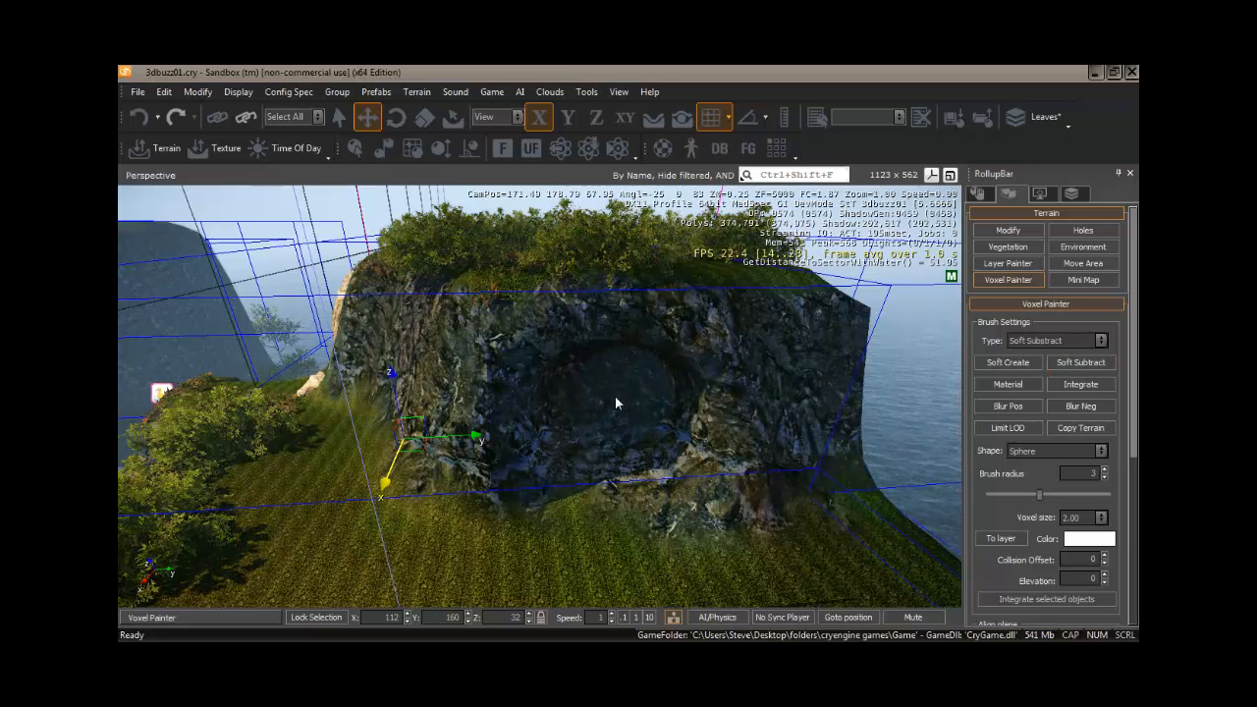
pyautogui.moveTo(656, 401)
pyautogui.mouseDown()
pyautogui.moveTo(617, 382)
pyautogui.moveTo(603, 399)
pyautogui.moveTo(647, 405)
pyautogui.moveTo(620, 428)
pyautogui.moveTo(604, 415)
pyautogui.moveTo(623, 399)
pyautogui.moveTo(592, 392)
pyautogui.moveTo(597, 425)
pyautogui.mouseUp()
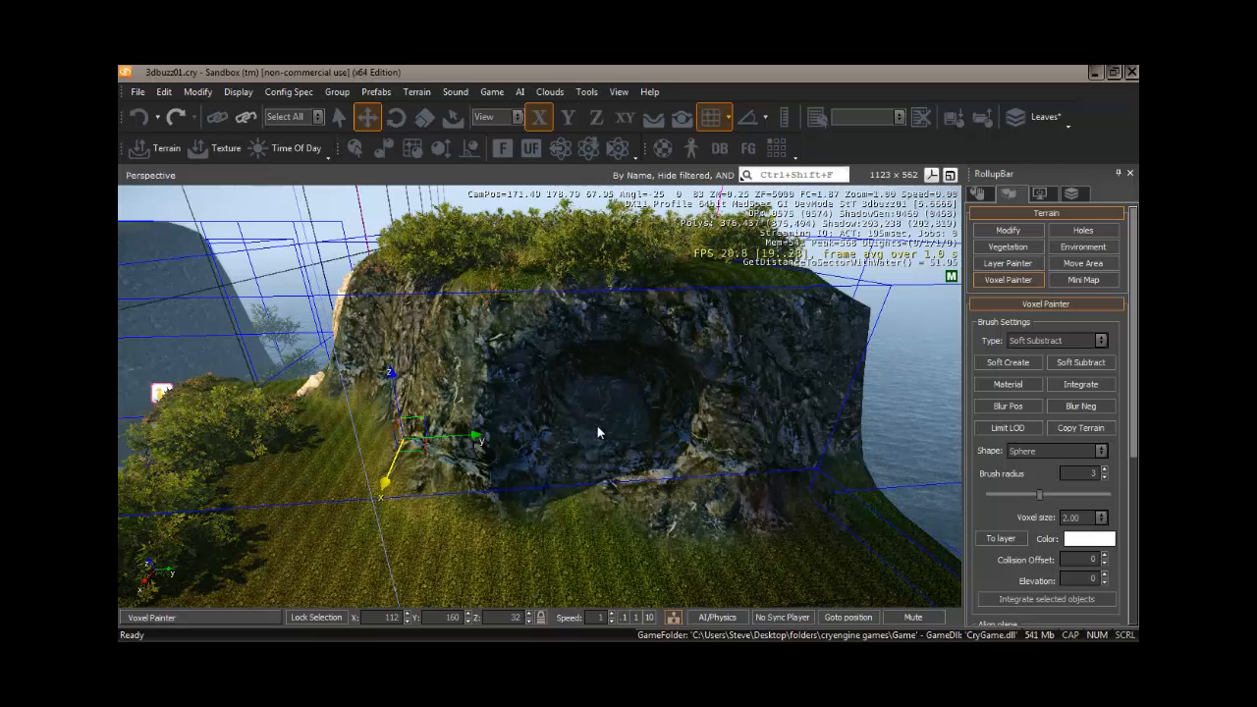
# - Deepen and widen the cave interior from closer range with the Soft Subtract brush at radius 3
pyautogui.moveTo(598, 425); pyautogui.dragTo(594, 424, button='right')
pyautogui.moveTo(551, 413)
pyautogui.mouseDown()
pyautogui.moveTo(514, 376)
pyautogui.moveTo(446, 361)
pyautogui.moveTo(460, 411)
pyautogui.moveTo(451, 393)
pyautogui.moveTo(471, 347)
pyautogui.moveTo(518, 330)
pyautogui.moveTo(501, 328)
pyautogui.moveTo(552, 332)
pyautogui.moveTo(556, 364)
pyautogui.moveTo(507, 345)
pyautogui.moveTo(554, 362)
pyautogui.moveTo(533, 395)
pyautogui.moveTo(490, 403)
pyautogui.moveTo(514, 416)
pyautogui.moveTo(472, 427)
pyautogui.moveTo(494, 432)
pyautogui.moveTo(511, 413)
pyautogui.moveTo(525, 433)
pyautogui.moveTo(491, 383)
pyautogui.moveTo(530, 357)
pyautogui.moveTo(460, 351)
pyautogui.moveTo(440, 370)
pyautogui.moveTo(441, 354)
pyautogui.moveTo(520, 348)
pyautogui.moveTo(556, 354)
pyautogui.moveTo(563, 371)
pyautogui.mouseUp()
pyautogui.press('a')
pyautogui.moveTo(488, 382); pyautogui.dragTo(584, 376, button='right')
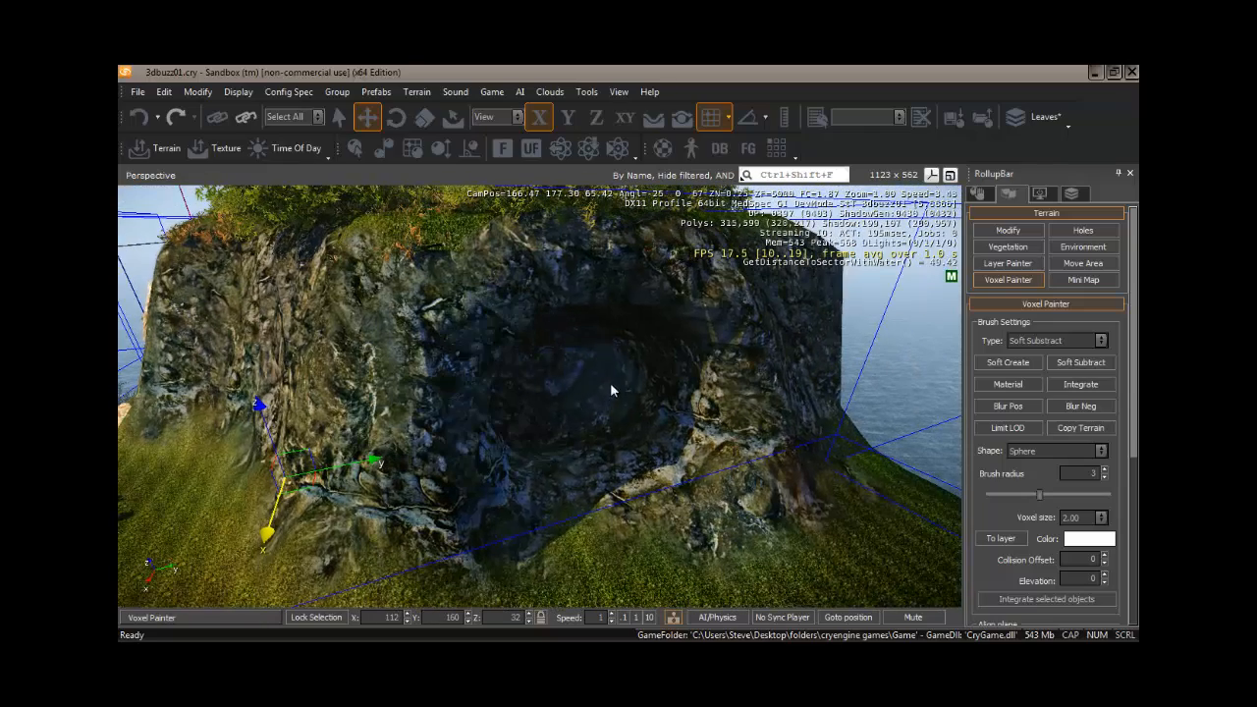
pyautogui.moveTo(532, 381); pyautogui.dragTo(532, 380, button='right')
pyautogui.press('d')
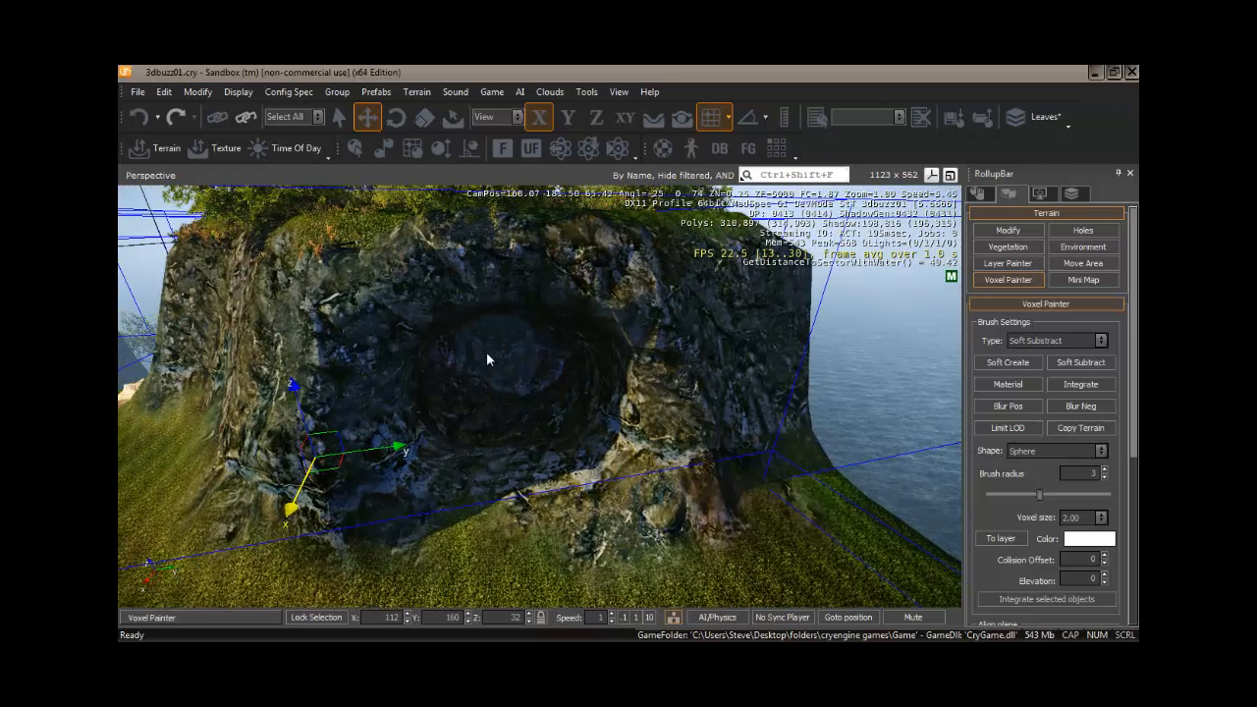
pyautogui.moveTo(487, 351)
pyautogui.mouseDown()
pyautogui.moveTo(528, 344)
pyautogui.moveTo(539, 374)
pyautogui.moveTo(481, 396)
pyautogui.moveTo(502, 410)
pyautogui.moveTo(496, 375)
pyautogui.moveTo(520, 393)
pyautogui.moveTo(497, 359)
pyautogui.moveTo(477, 396)
pyautogui.moveTo(449, 401)
pyautogui.moveTo(522, 406)
pyautogui.moveTo(559, 382)
pyautogui.moveTo(505, 339)
pyautogui.moveTo(477, 357)
pyautogui.moveTo(526, 402)
pyautogui.moveTo(514, 412)
pyautogui.moveTo(547, 413)
pyautogui.mouseUp()
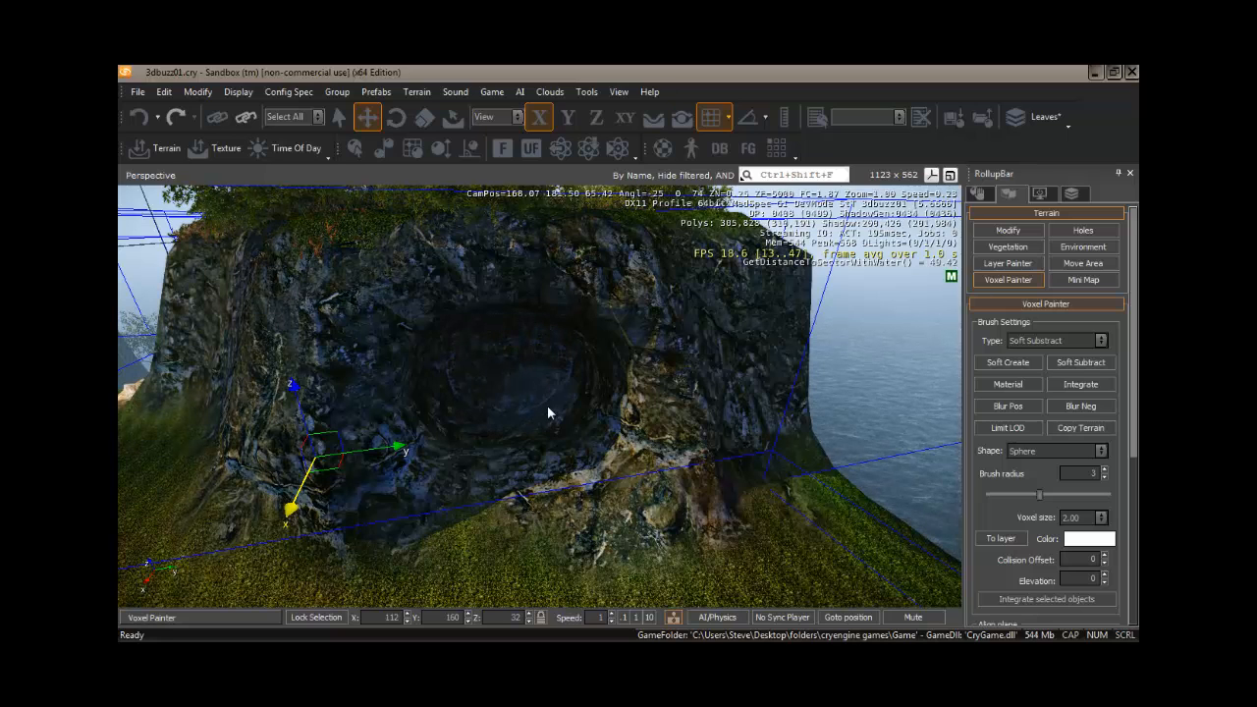
pyautogui.moveTo(545, 364)
pyautogui.mouseDown()
pyautogui.moveTo(495, 343)
pyautogui.moveTo(436, 367)
pyautogui.moveTo(450, 367)
pyautogui.moveTo(438, 367)
pyautogui.moveTo(437, 401)
pyautogui.moveTo(449, 355)
pyautogui.moveTo(548, 349)
pyautogui.moveTo(610, 368)
pyautogui.moveTo(620, 401)
pyautogui.moveTo(593, 355)
pyautogui.moveTo(580, 374)
pyautogui.moveTo(590, 422)
pyautogui.mouseUp()
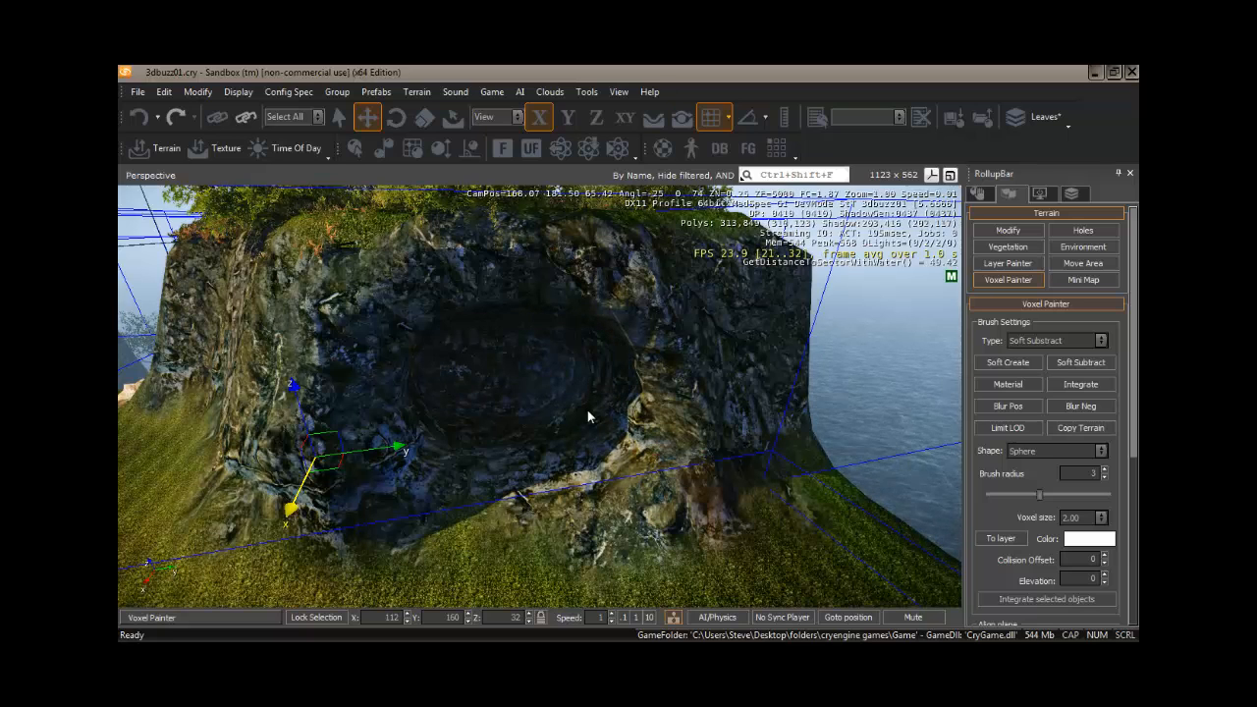
# - Add rock along the cave's side edge and floor with the Soft Create brush at radius 2
pyautogui.click(1008, 363)
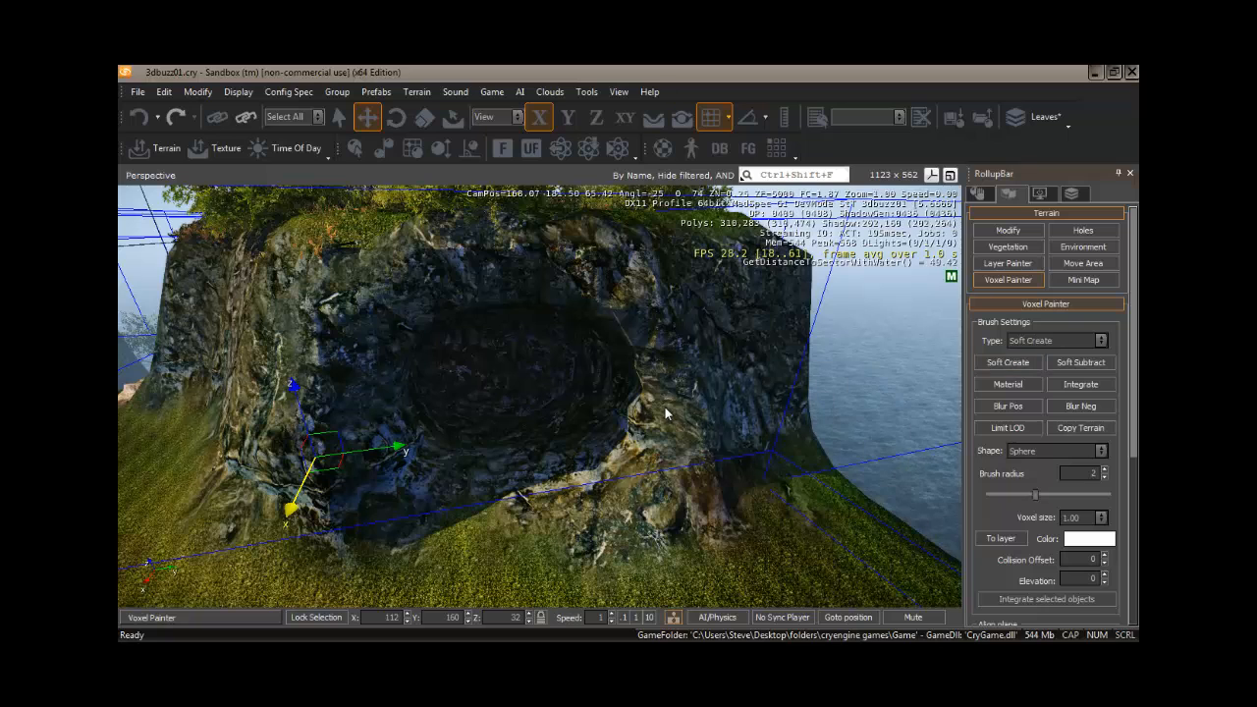
pyautogui.moveTo(665, 407)
pyautogui.mouseDown()
pyautogui.moveTo(649, 359)
pyautogui.moveTo(649, 454)
pyautogui.moveTo(381, 464)
pyautogui.moveTo(386, 352)
pyautogui.moveTo(432, 317)
pyautogui.moveTo(583, 301)
pyautogui.moveTo(629, 325)
pyautogui.moveTo(414, 312)
pyautogui.moveTo(550, 479)
pyautogui.moveTo(543, 417)
pyautogui.moveTo(478, 435)
pyautogui.moveTo(514, 424)
pyautogui.mouseUp()
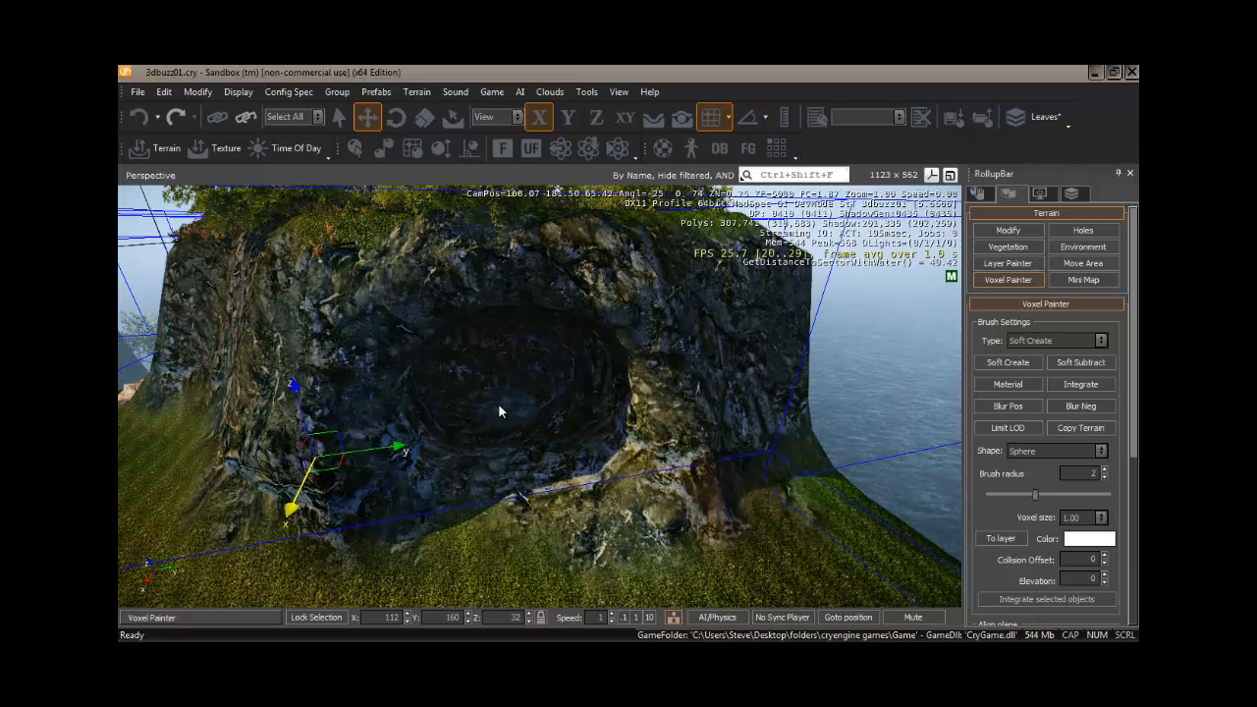
pyautogui.moveTo(505, 425); pyautogui.dragTo(576, 441)
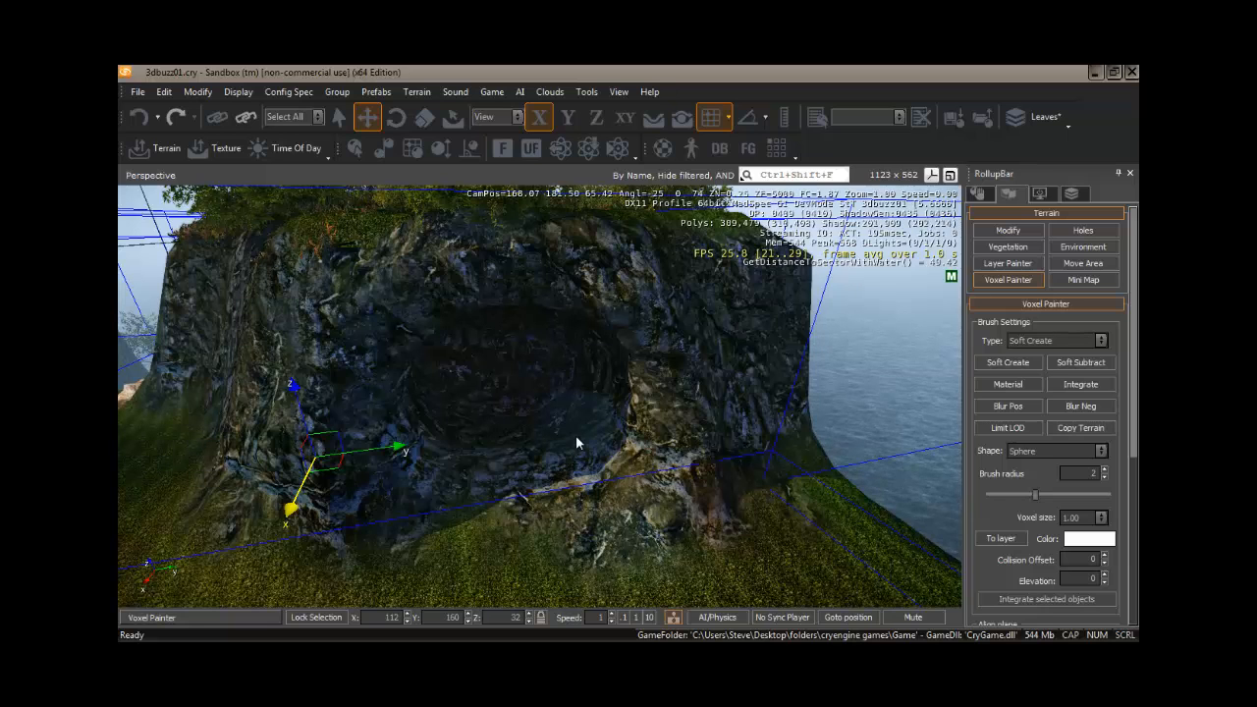
pyautogui.moveTo(572, 434); pyautogui.dragTo(572, 434)
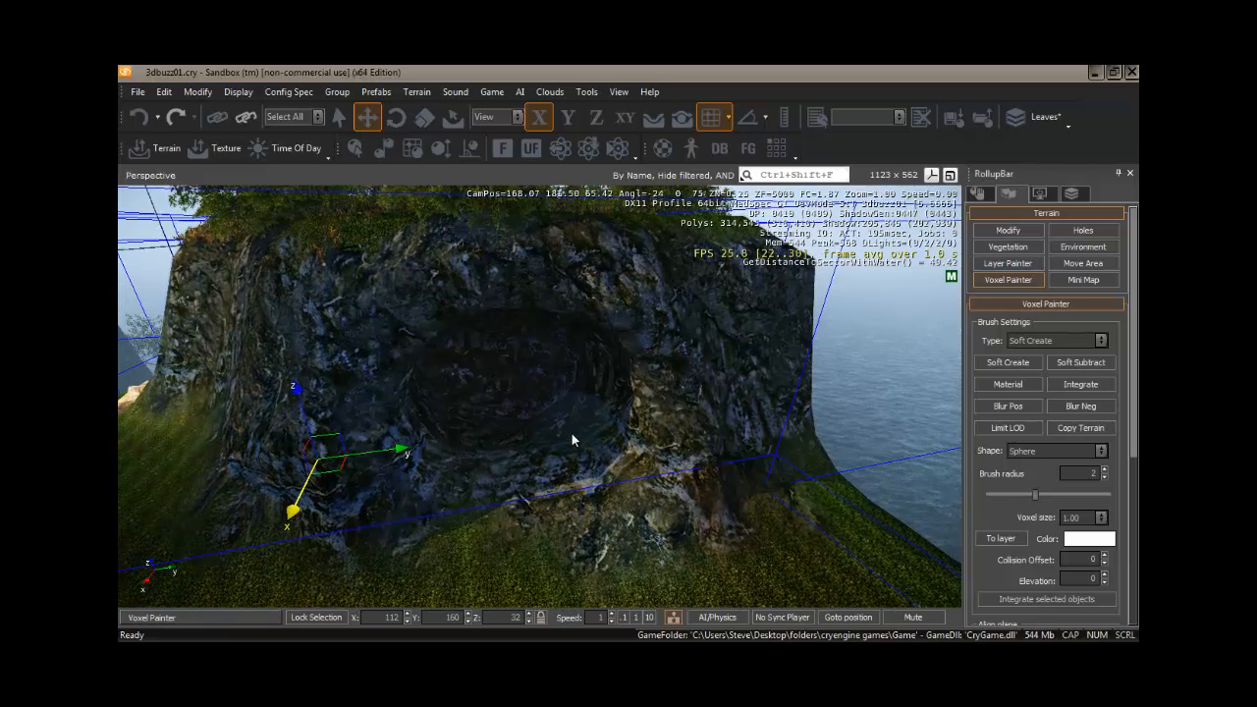
# - Carve more out of the upper cave with Soft Subtract at radius 3, and build up rock below its opening with Soft Create at radius 2
pyautogui.moveTo(572, 433); pyautogui.dragTo(570, 432, button='right')
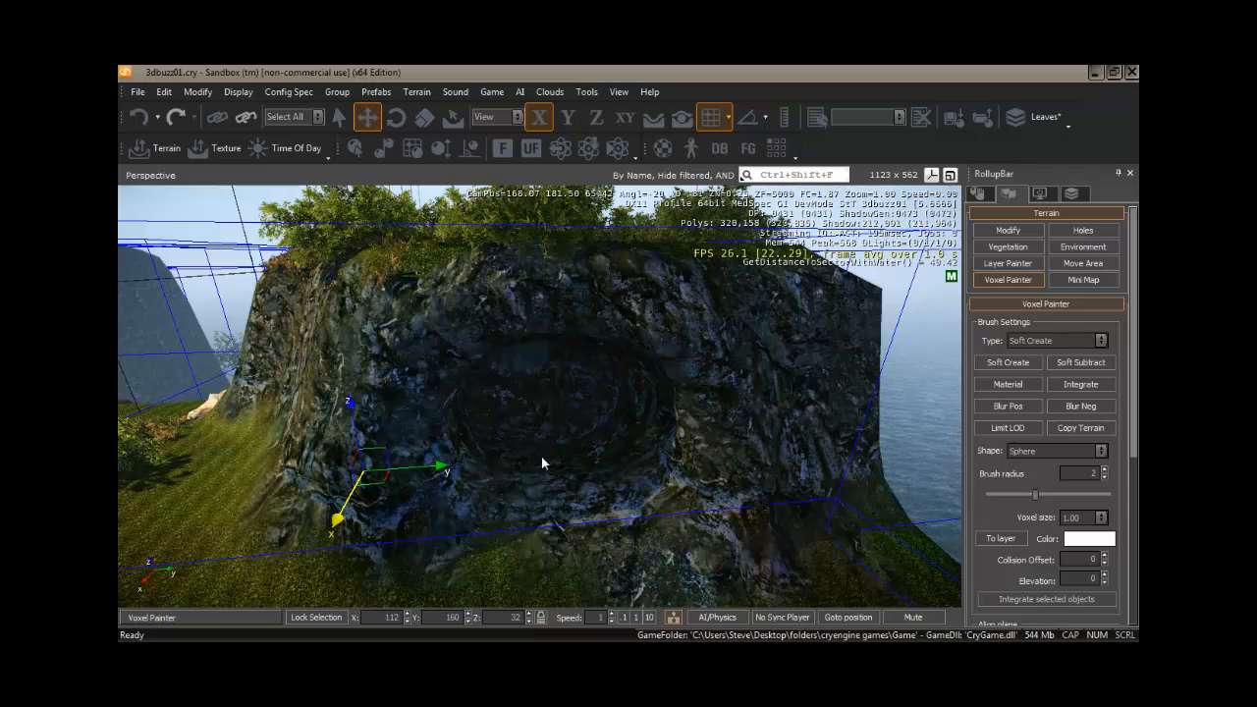
pyautogui.moveTo(522, 458)
pyautogui.mouseDown(button='right')
pyautogui.moveTo(502, 456)
pyautogui.moveTo(539, 462)
pyautogui.mouseUp(button='right')
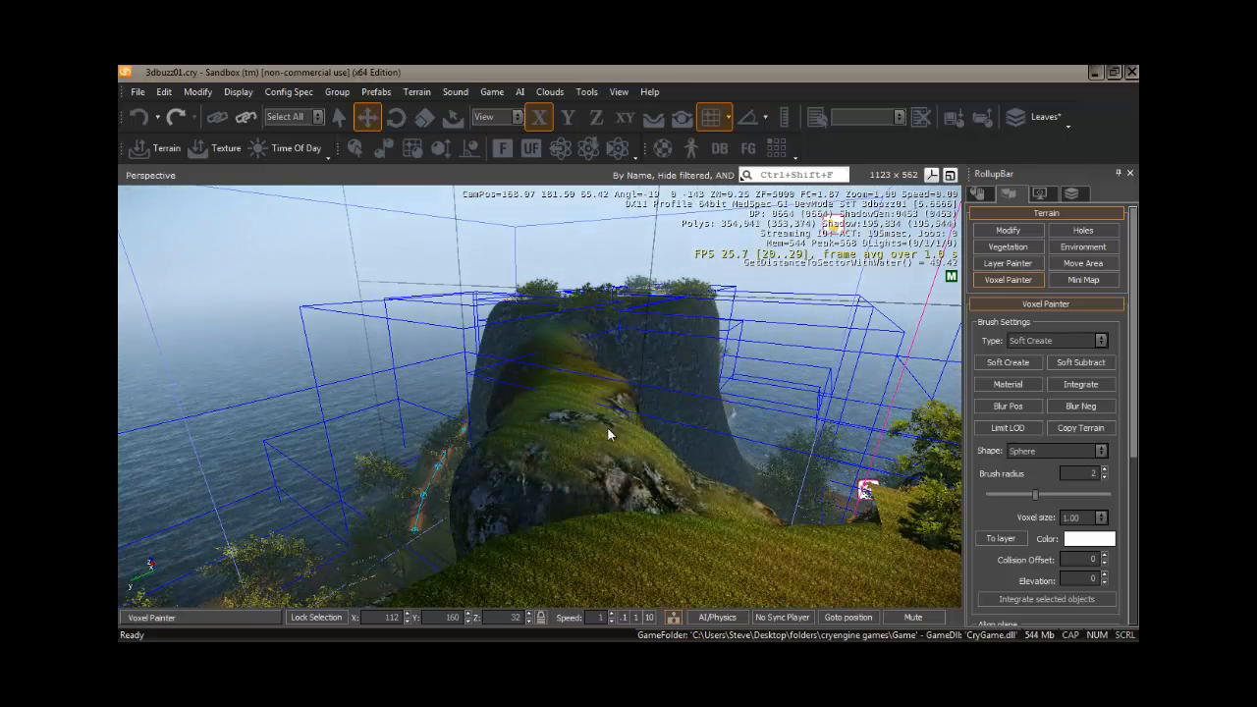
pyautogui.moveTo(607, 426); pyautogui.dragTo(600, 397, button='right')
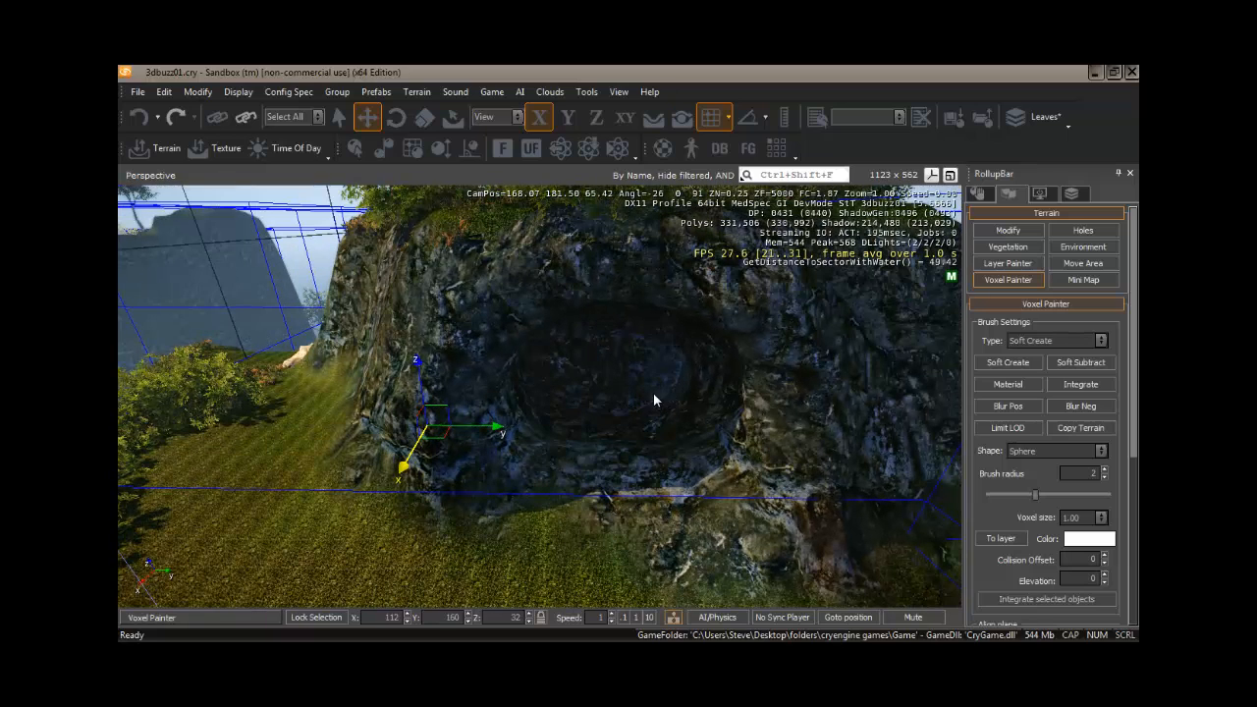
pyautogui.moveTo(618, 381); pyautogui.dragTo(617, 373, button='right')
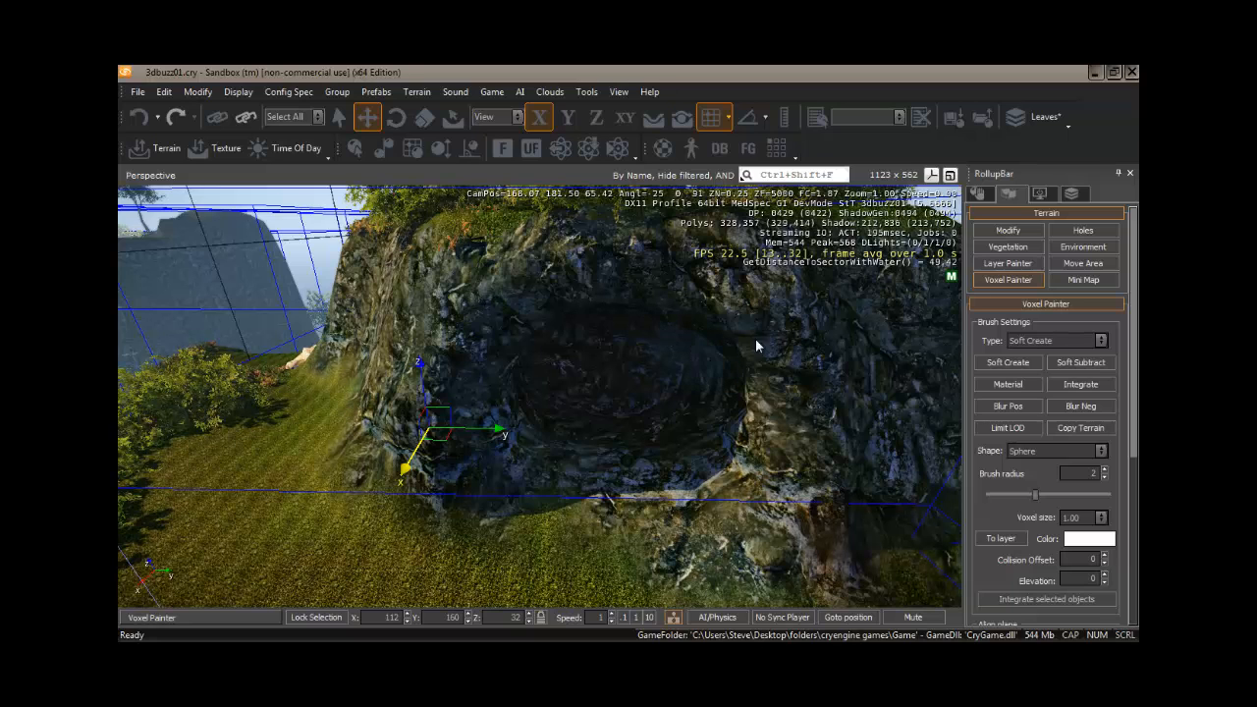
pyautogui.click(1098, 363)
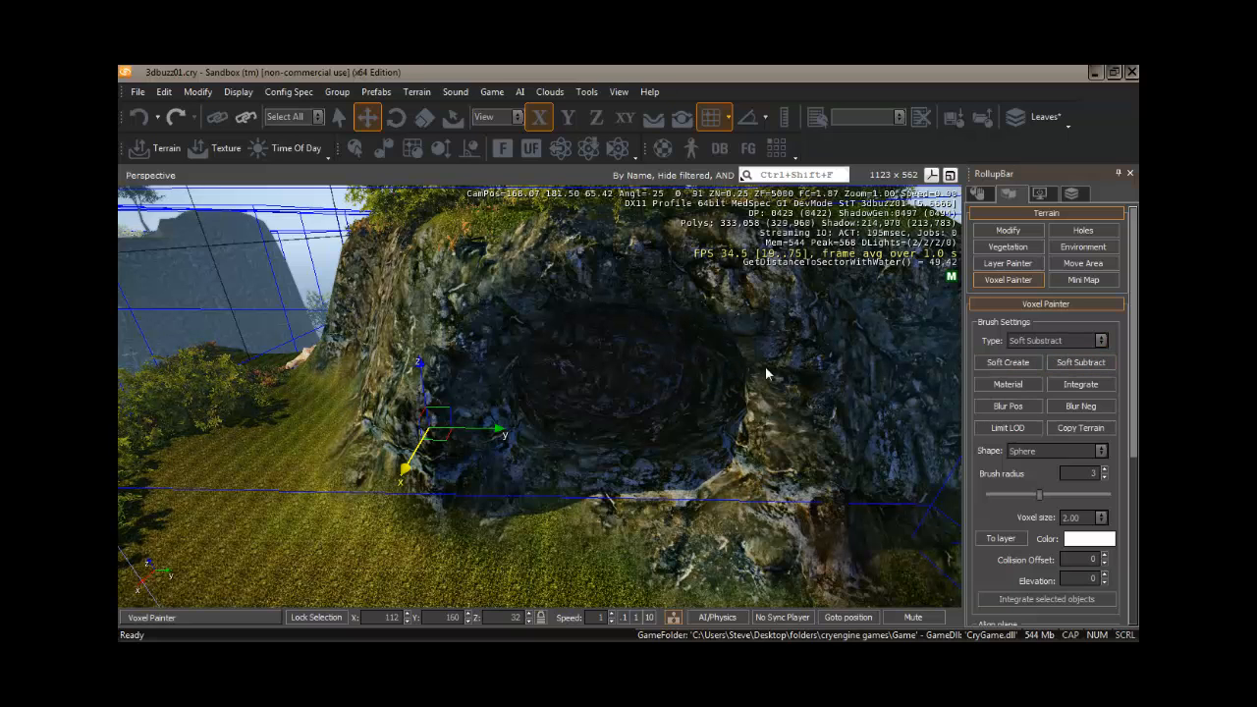
pyautogui.moveTo(680, 343)
pyautogui.mouseDown()
pyautogui.moveTo(693, 355)
pyautogui.moveTo(674, 325)
pyautogui.moveTo(716, 336)
pyautogui.moveTo(563, 336)
pyautogui.moveTo(587, 325)
pyautogui.moveTo(579, 392)
pyautogui.moveTo(570, 411)
pyautogui.moveTo(536, 393)
pyautogui.moveTo(531, 422)
pyautogui.moveTo(535, 393)
pyautogui.moveTo(632, 426)
pyautogui.moveTo(626, 447)
pyautogui.moveTo(590, 359)
pyautogui.moveTo(626, 373)
pyautogui.moveTo(570, 363)
pyautogui.mouseUp()
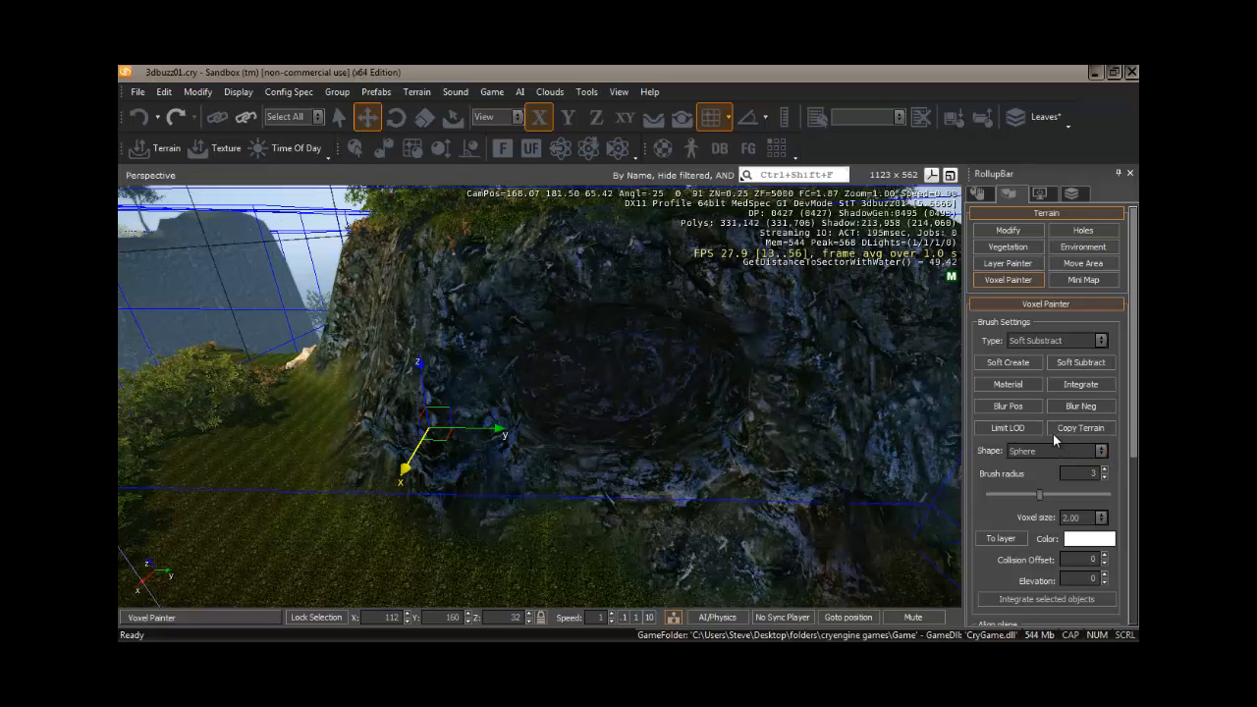
pyautogui.click(1009, 362)
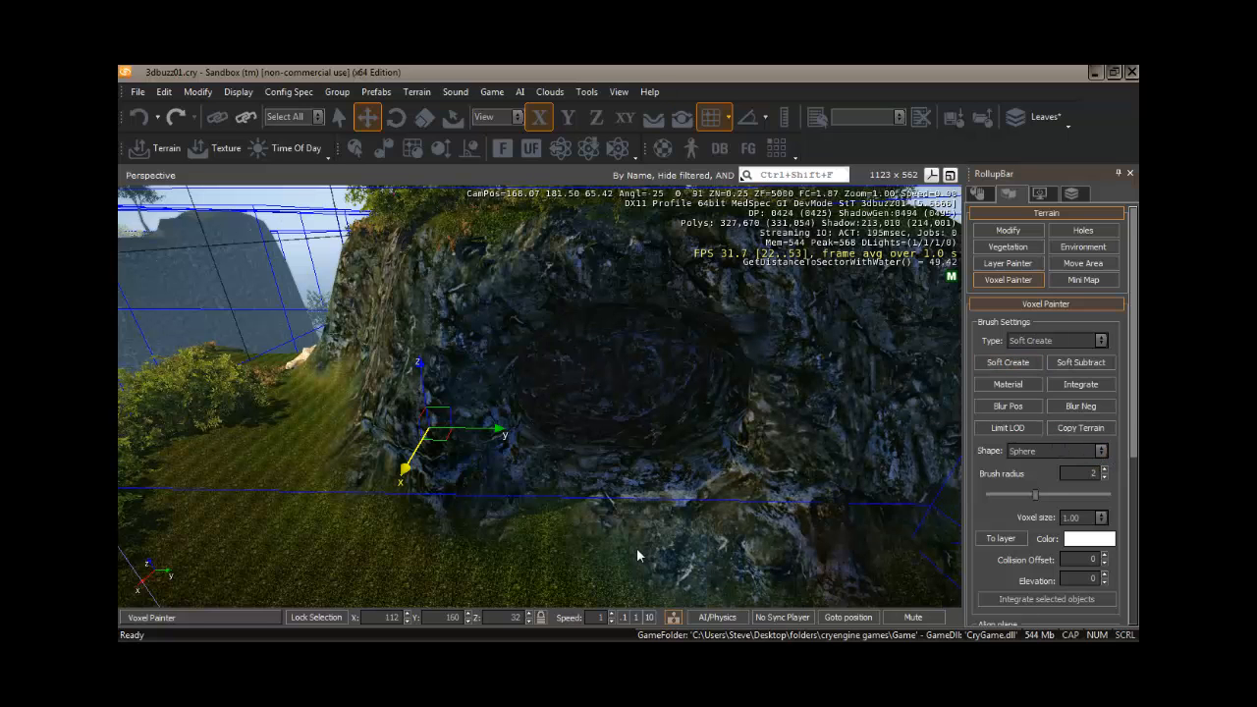
pyautogui.moveTo(636, 547)
pyautogui.mouseDown()
pyautogui.moveTo(452, 523)
pyautogui.moveTo(500, 553)
pyautogui.moveTo(583, 539)
pyautogui.moveTo(631, 436)
pyautogui.mouseUp()
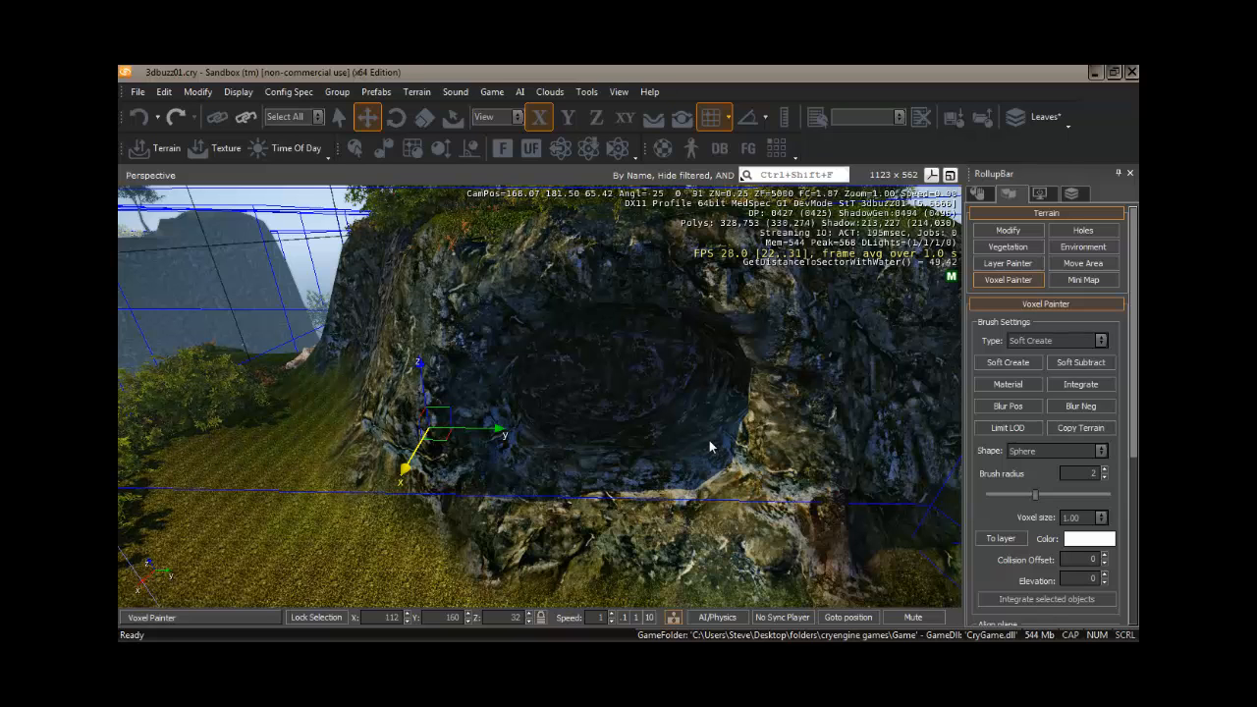
# - Find the e_terrain entries in the console variables and set e_TerrainBBoxes to 0 to hide the terrain bounding boxes
pyautogui.hotkey('ctrl', 't')
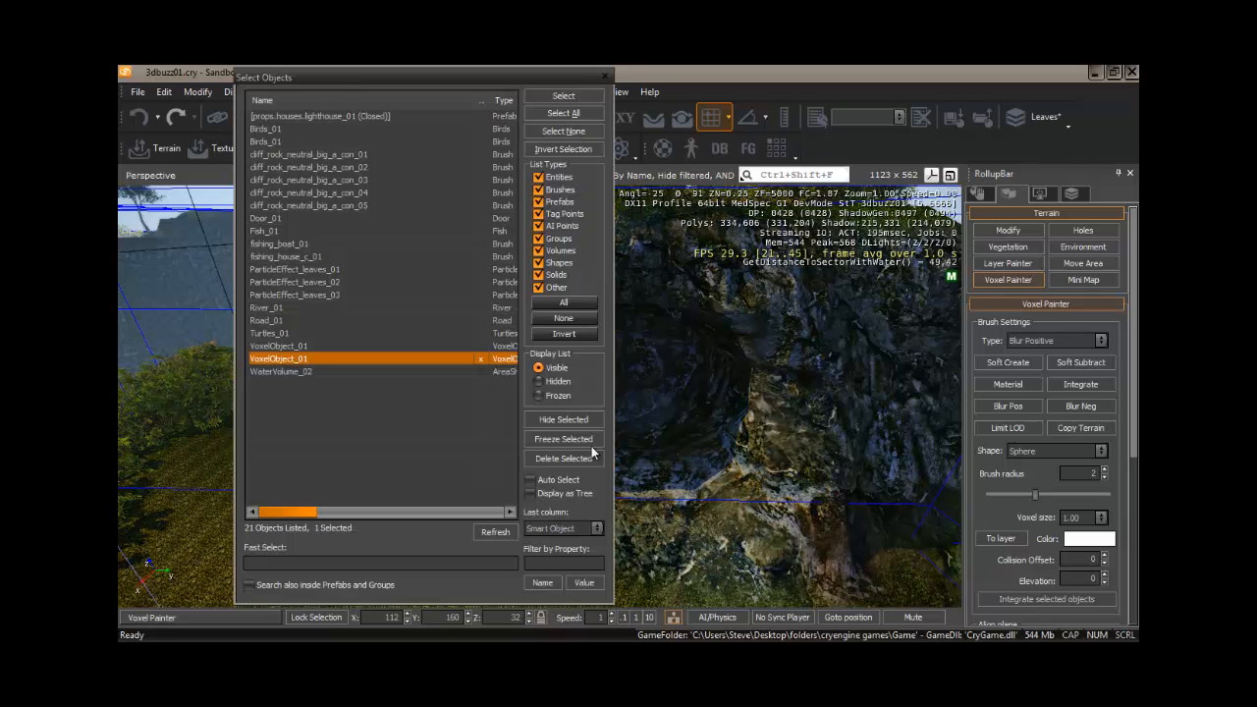
pyautogui.click(605, 75)
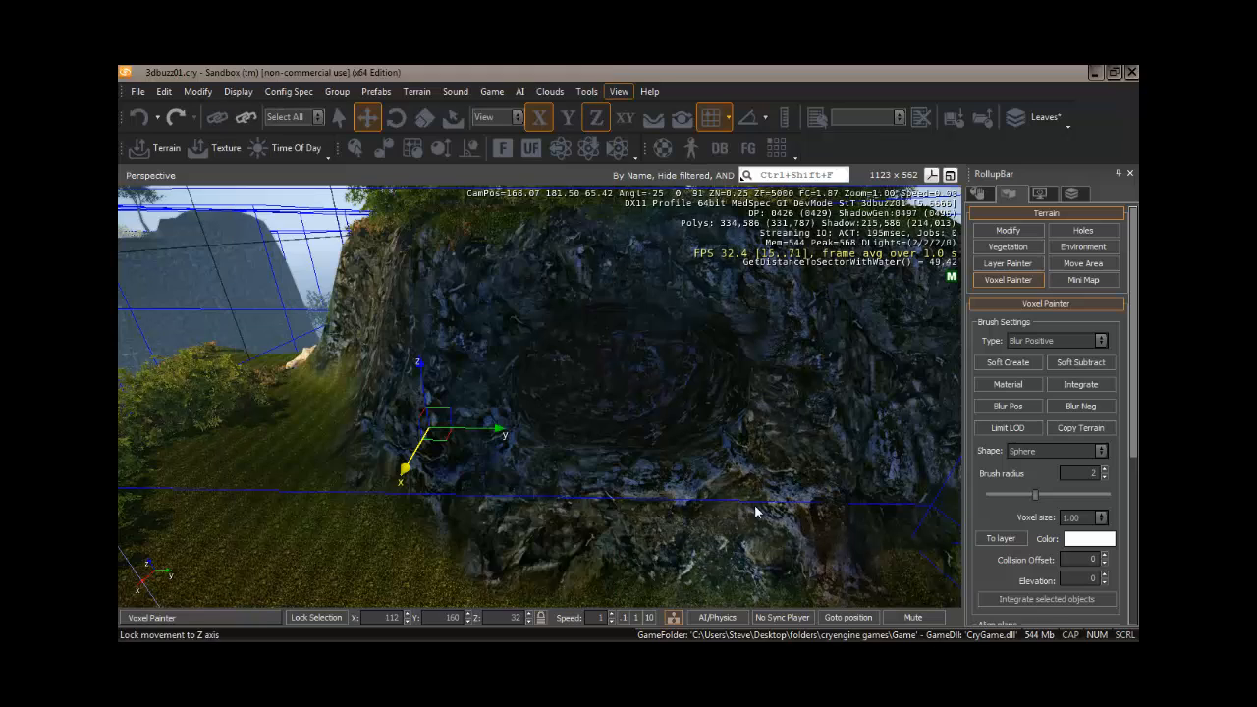
pyautogui.press('`')
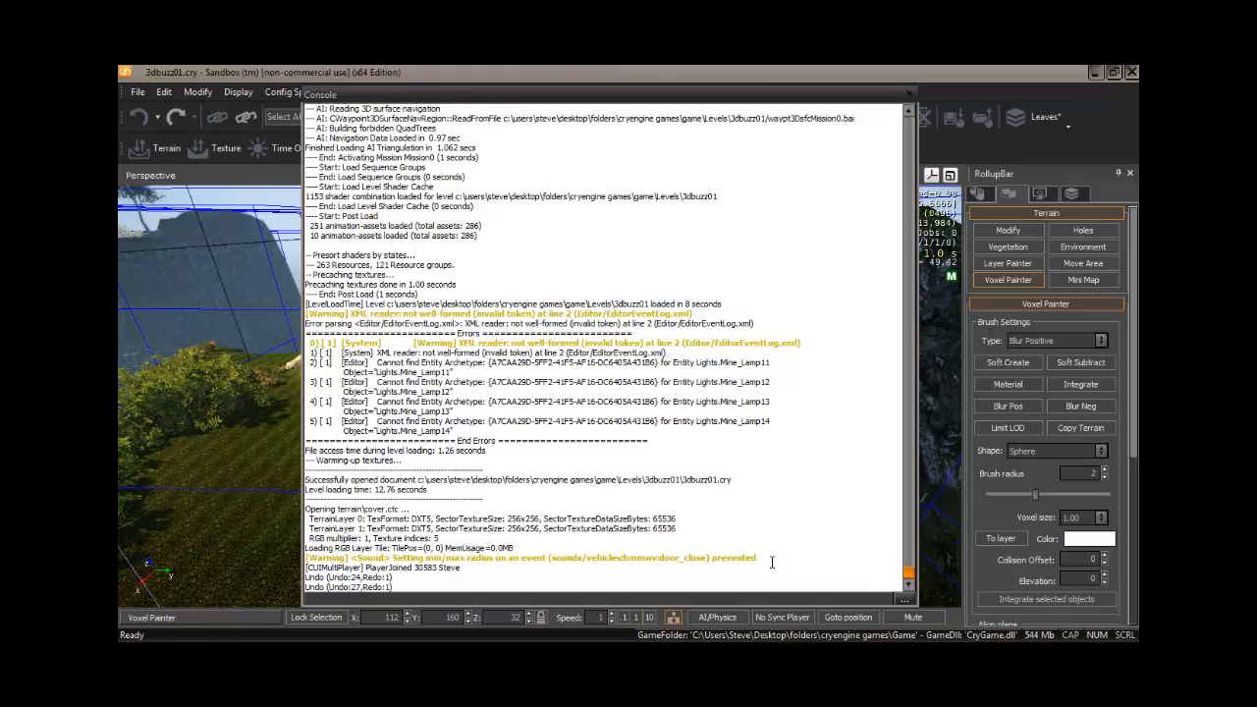
pyautogui.click(904, 599)
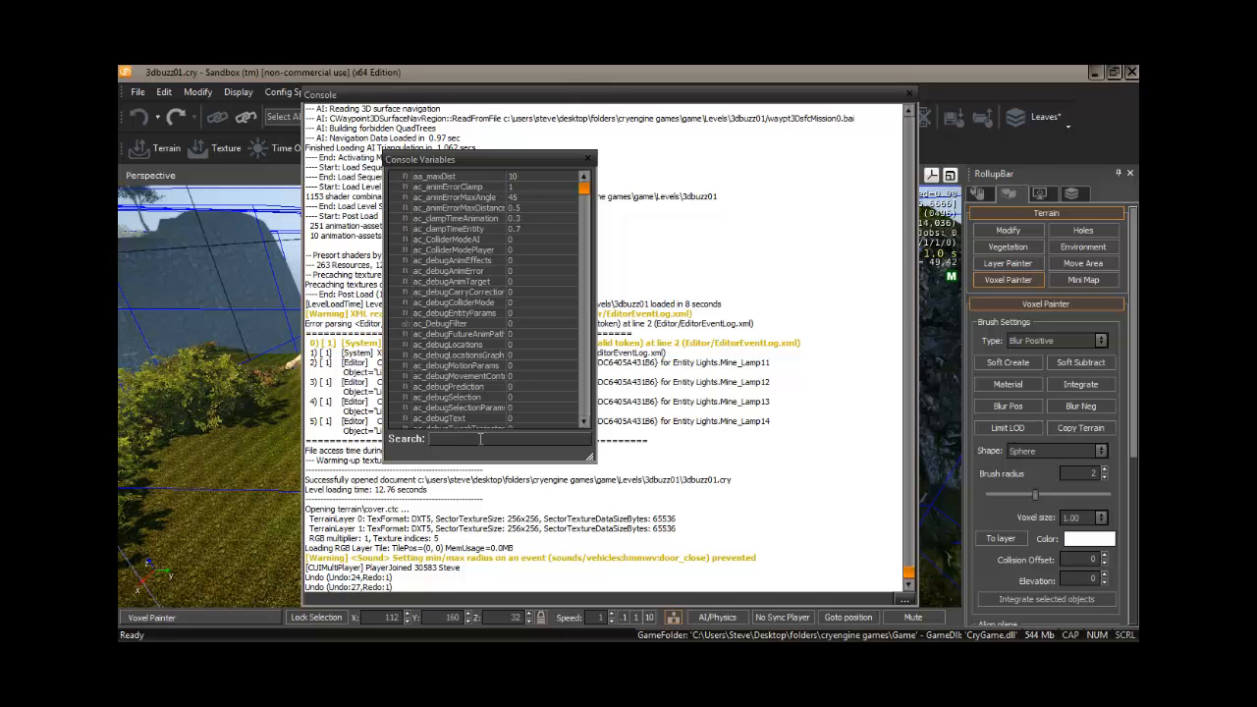
pyautogui.write('e_terrai')
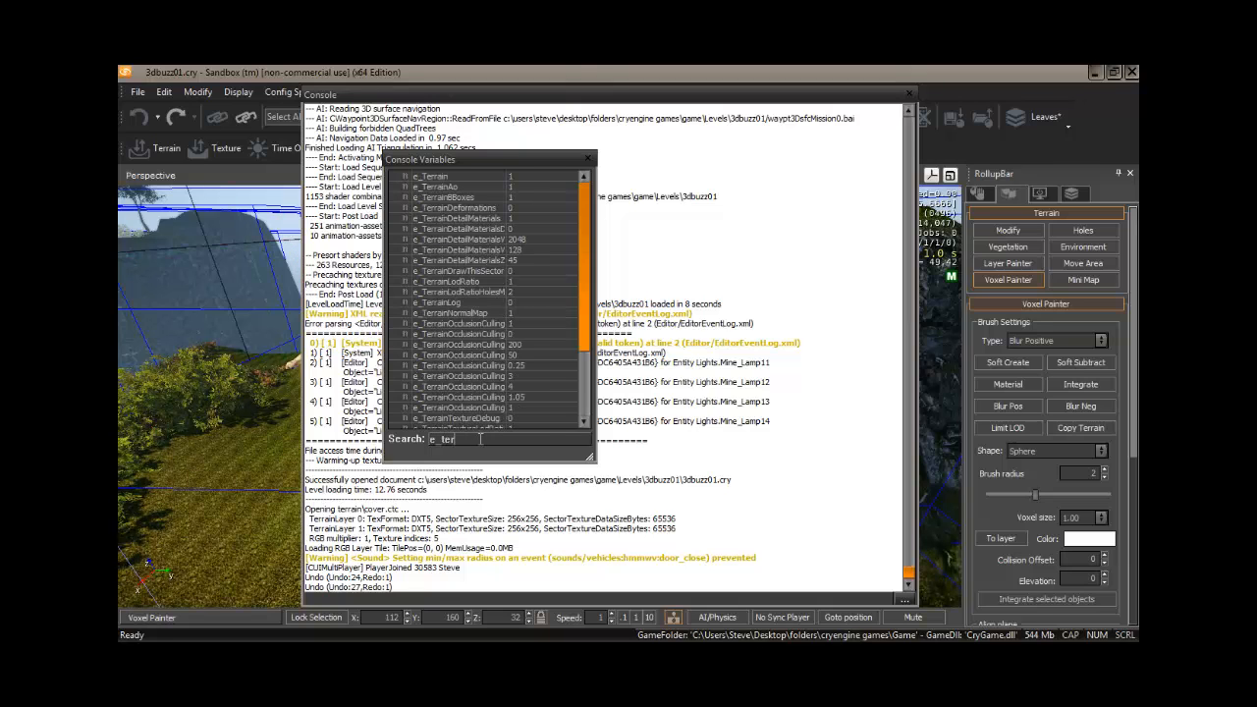
pyautogui.click(513, 197)
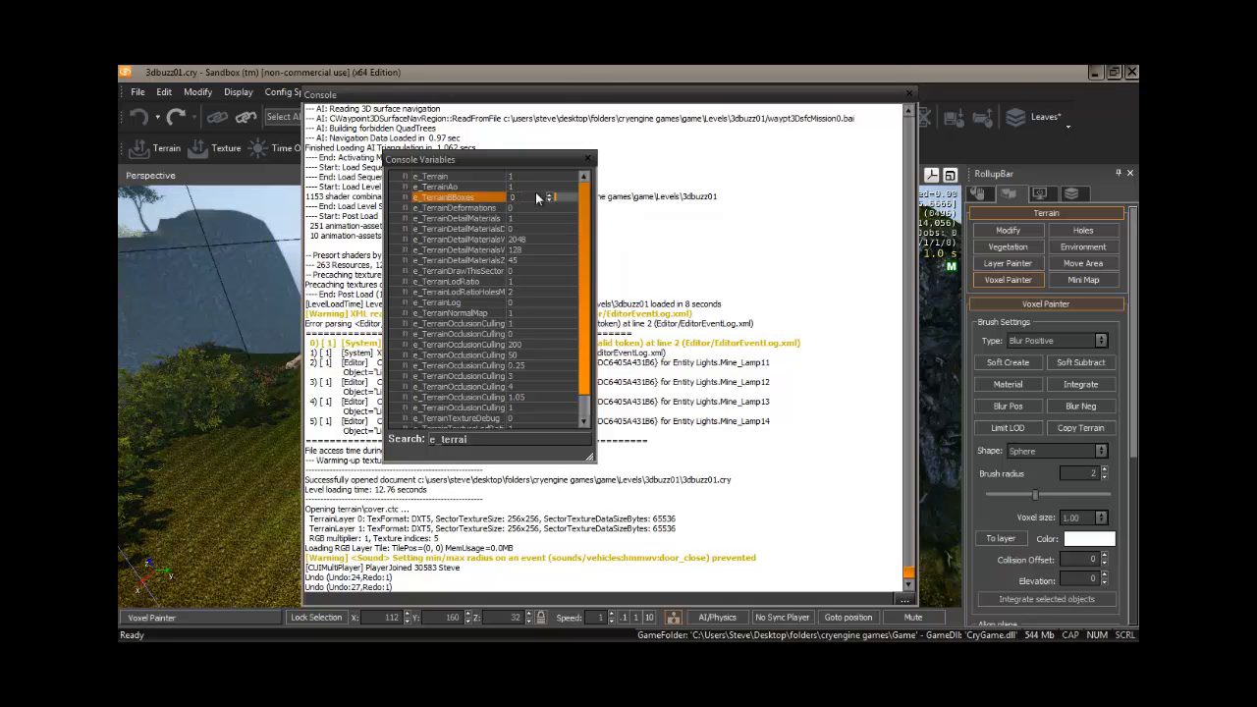
pyautogui.click(591, 157)
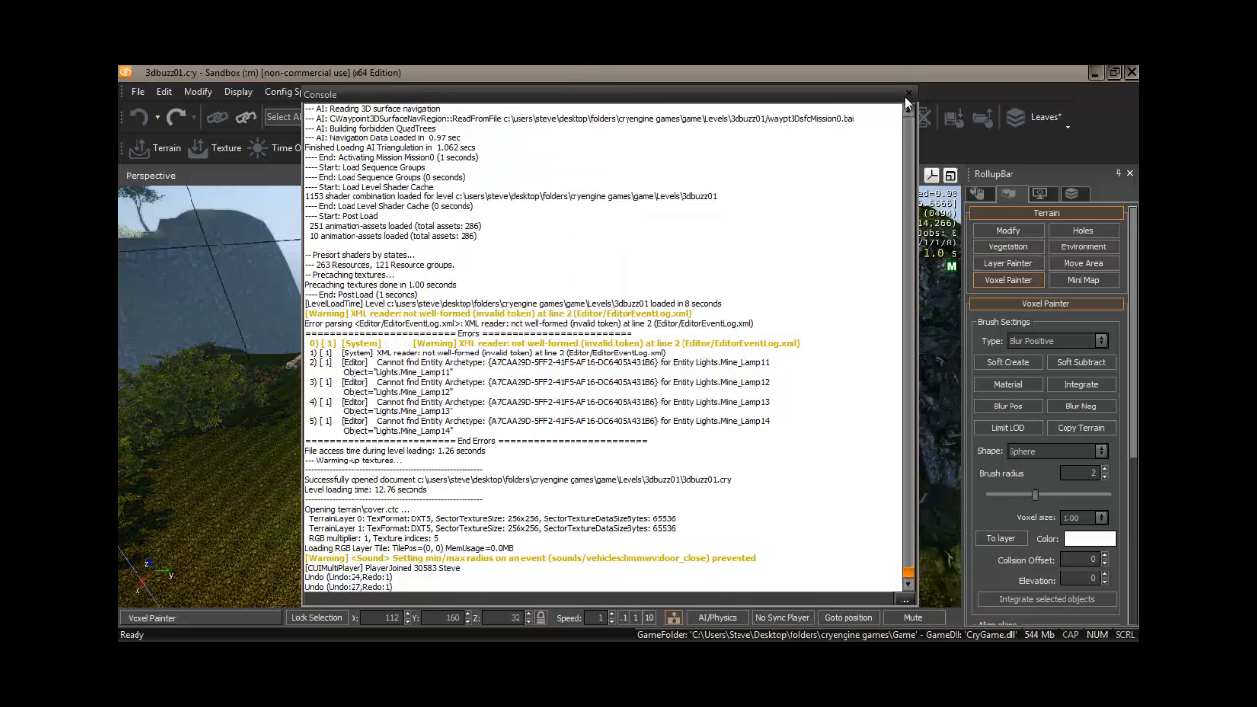
pyautogui.click(910, 95)
# - Enter game mode in front of the cliff and walk into and around the carved cave to inspect it
pyautogui.moveTo(602, 484)
pyautogui.mouseDown(button='right')
pyautogui.moveTo(582, 480)
pyautogui.moveTo(631, 466)
pyautogui.moveTo(607, 490)
pyautogui.mouseUp(button='right')
pyautogui.press('w')
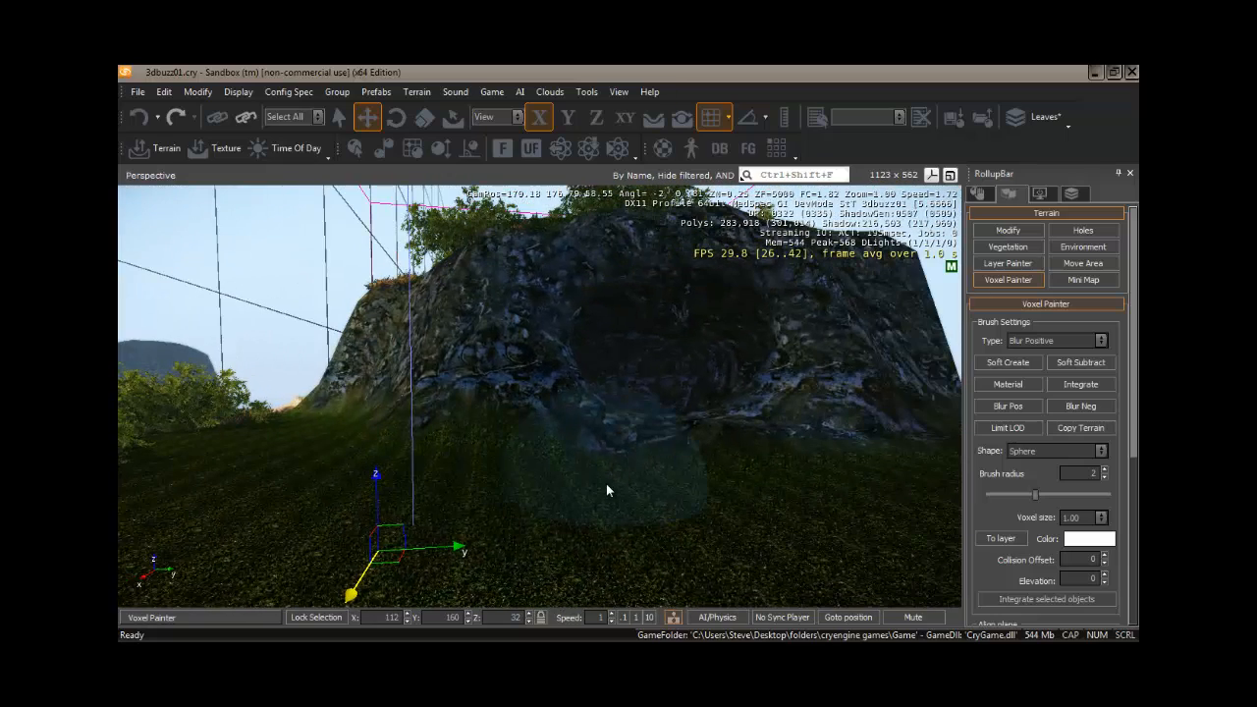
pyautogui.hotkey('ctrl', 'g')
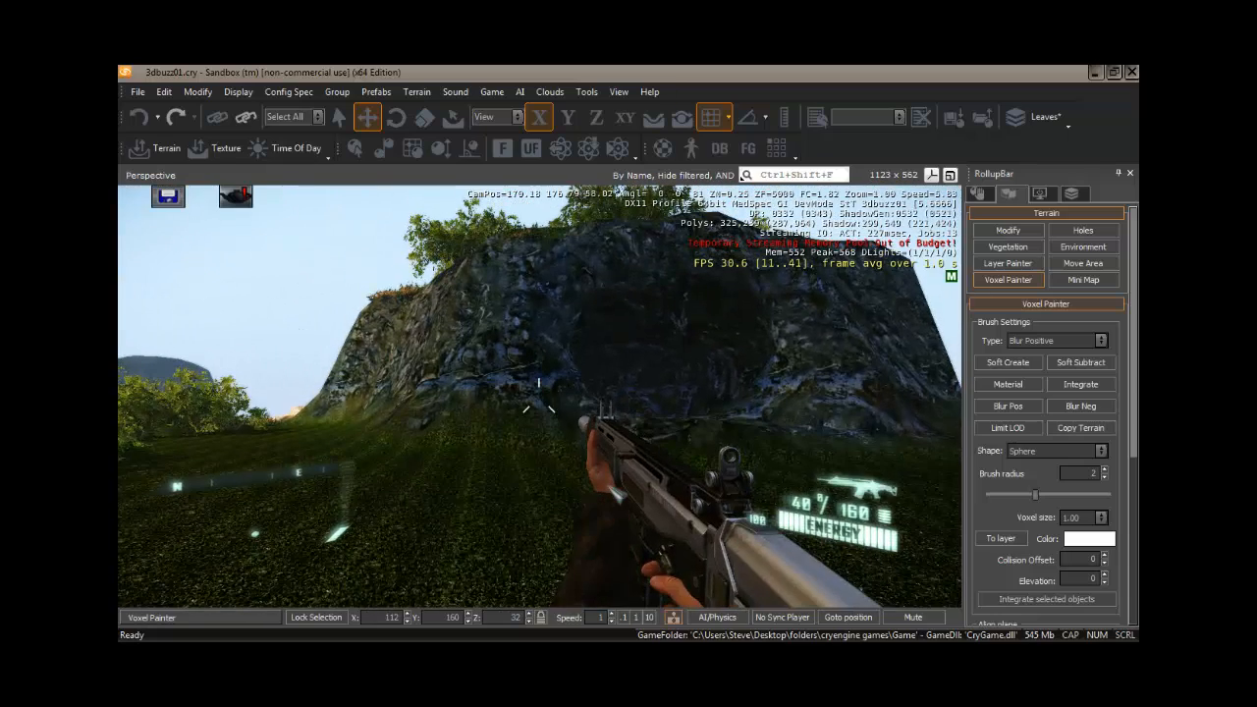
pyautogui.press('w')
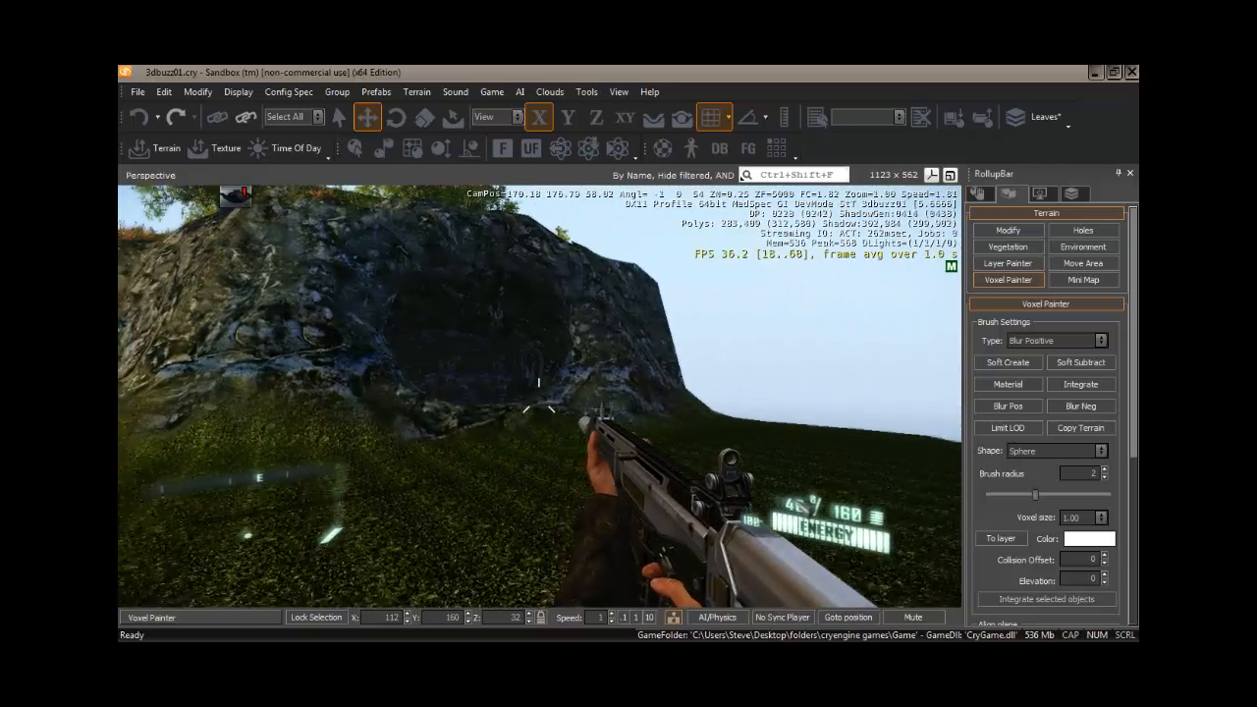
pyautogui.press('w')
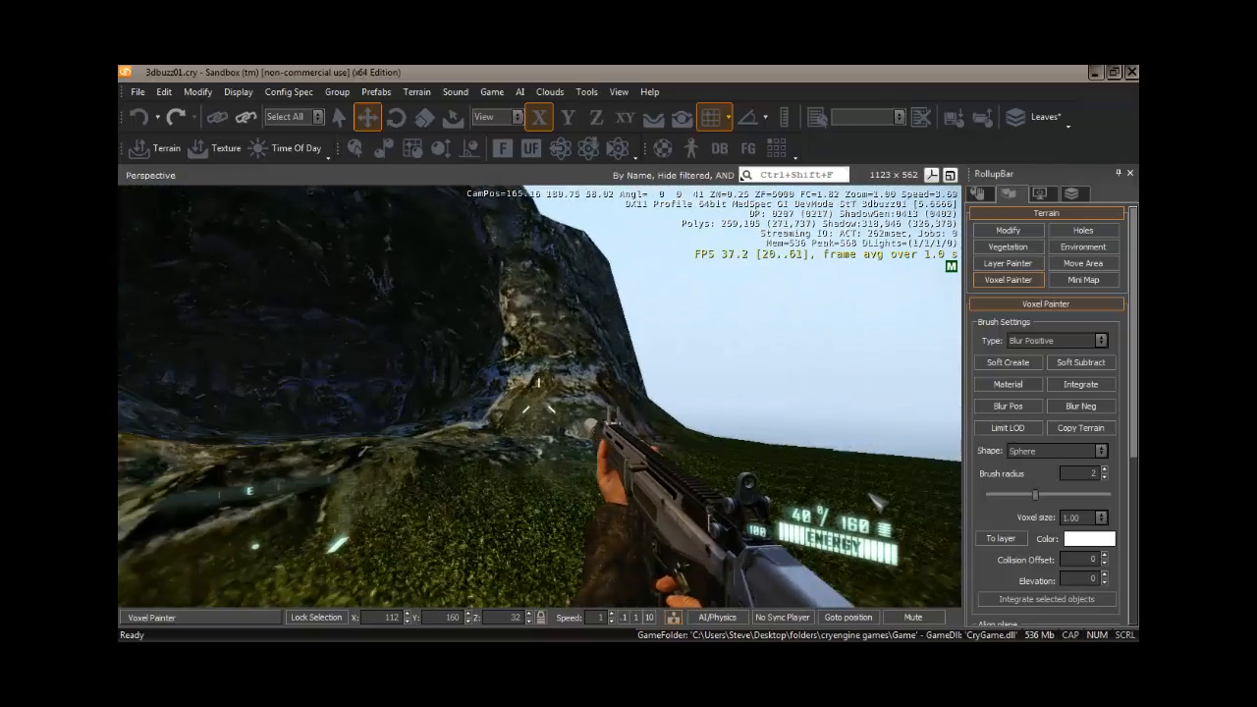
pyautogui.press('w')
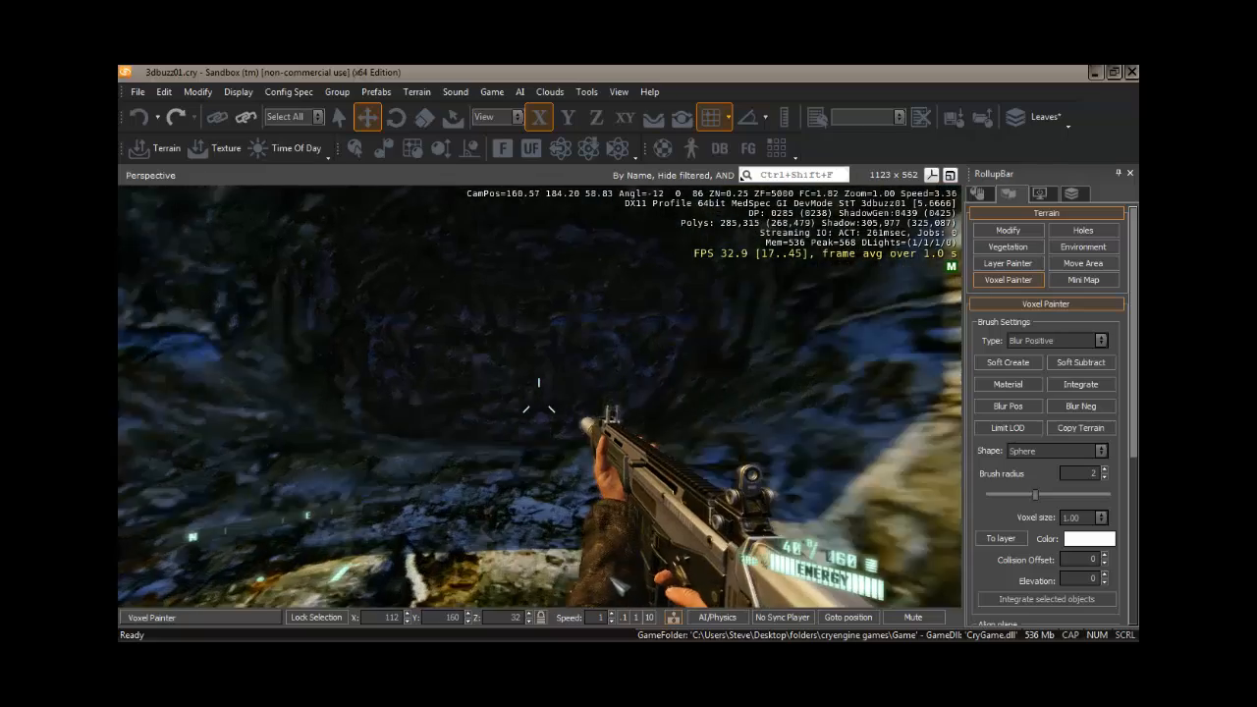
pyautogui.press('w')
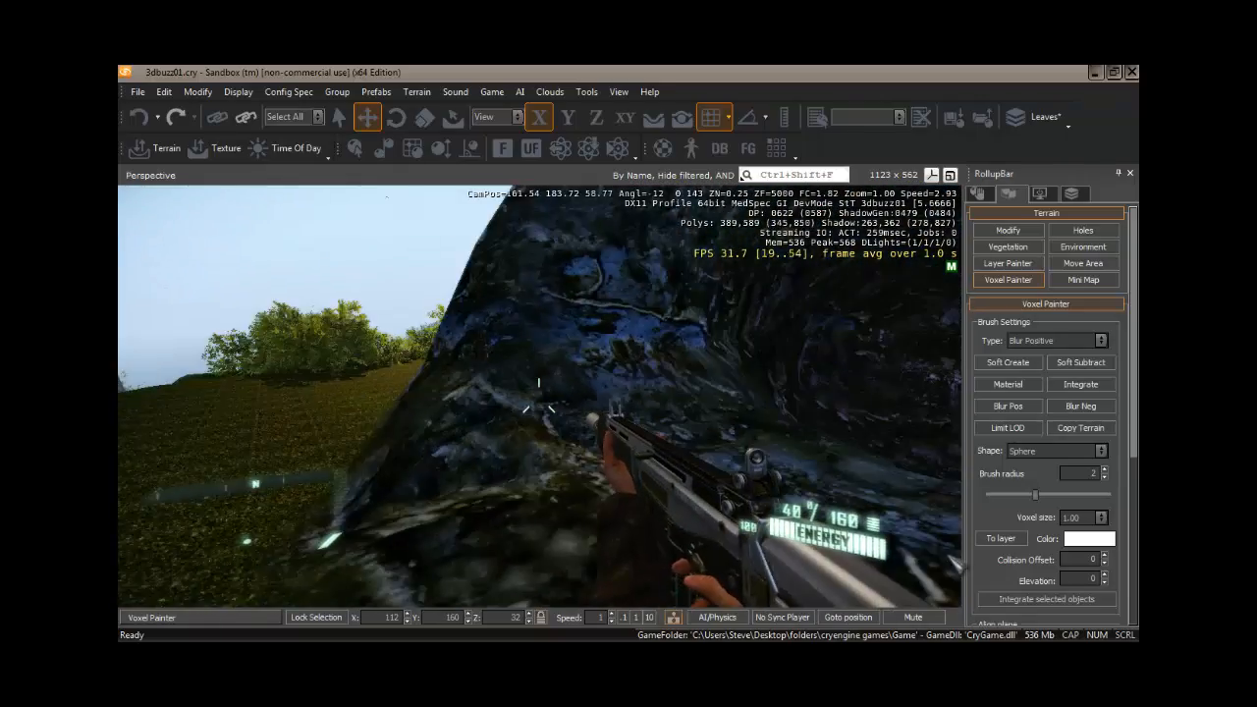
pyautogui.press('s')
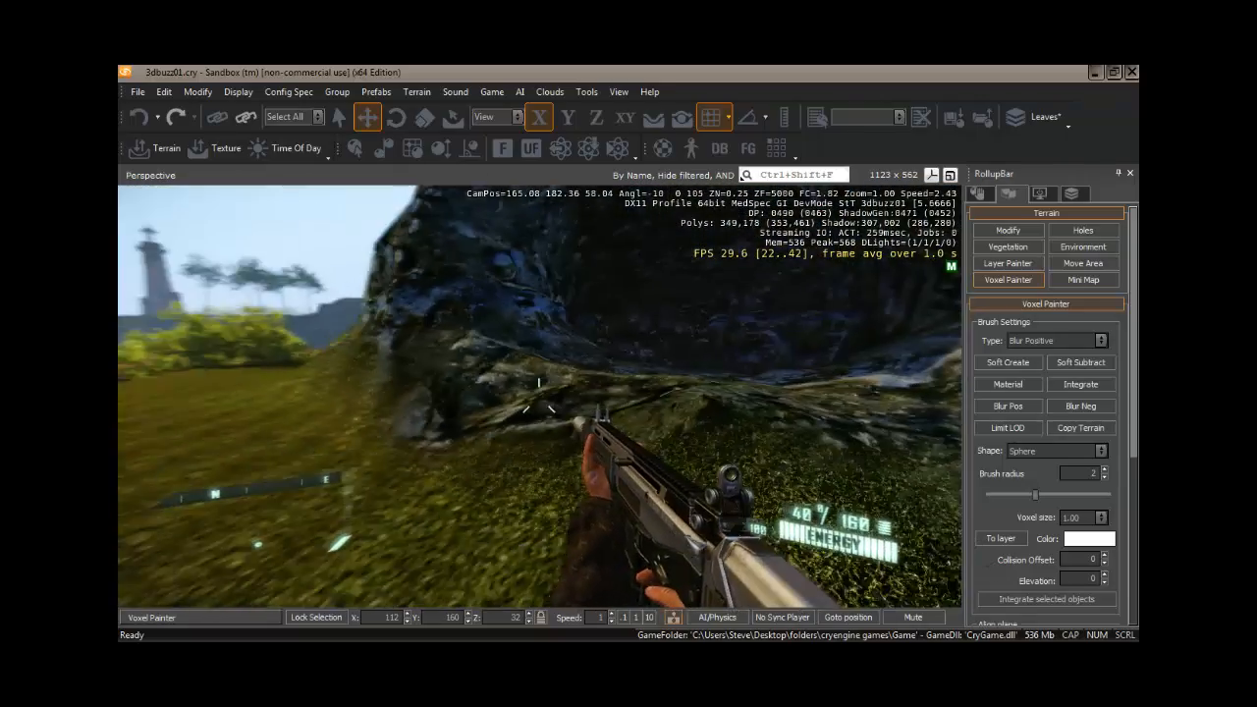